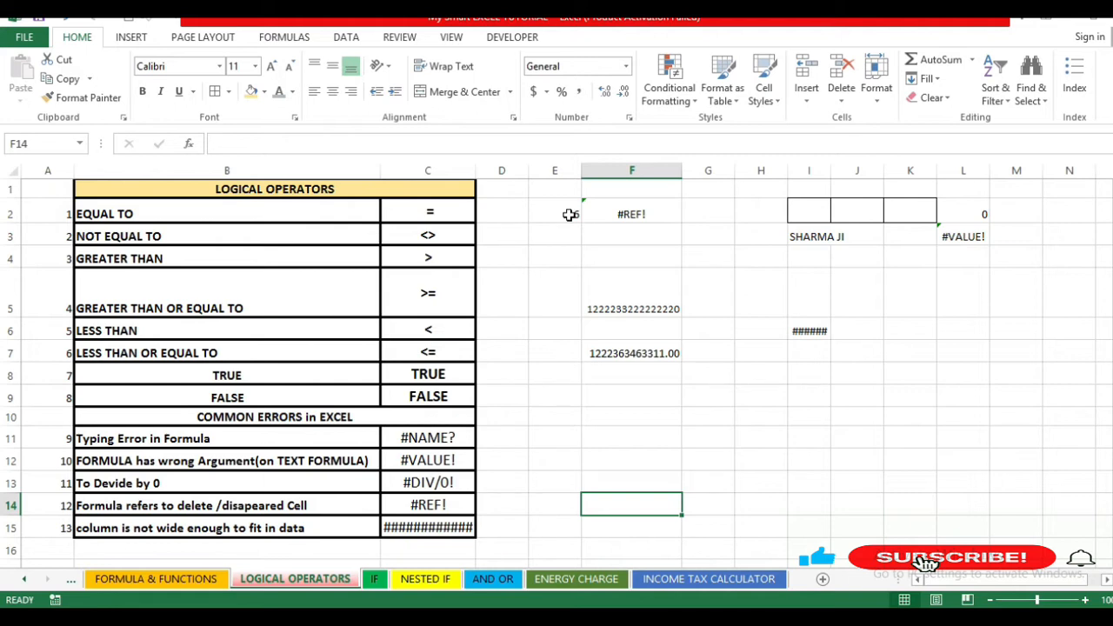
Clear the contents of cells E2 through G2
drag(555, 220, 682, 218)
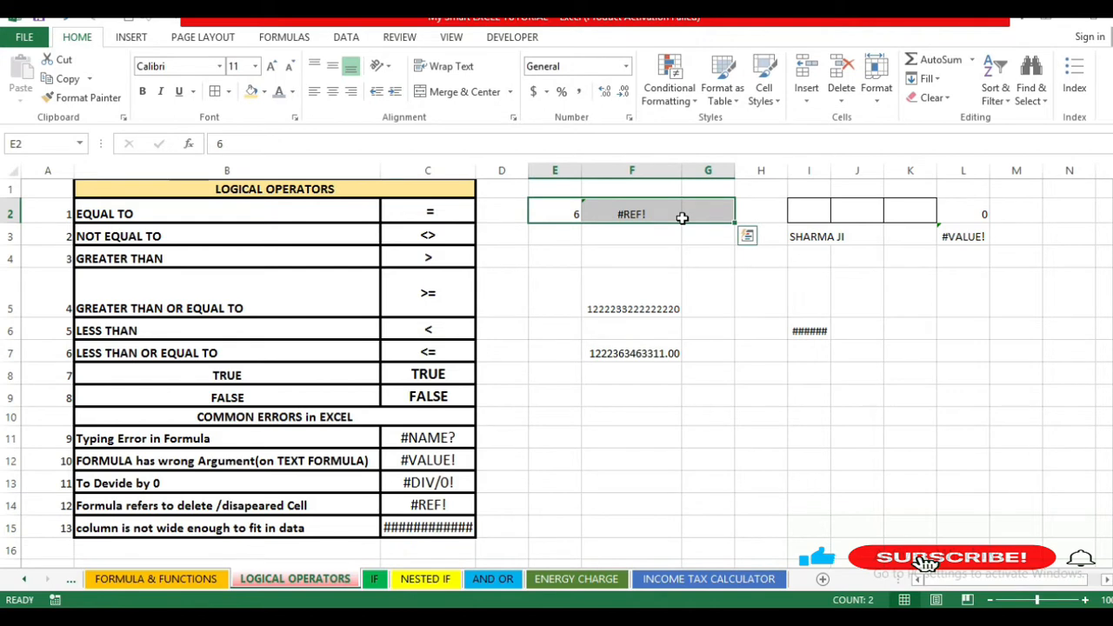
key(Delete)
click(597, 250)
Enter 6 in both cell E2 and cell F2
click(564, 214)
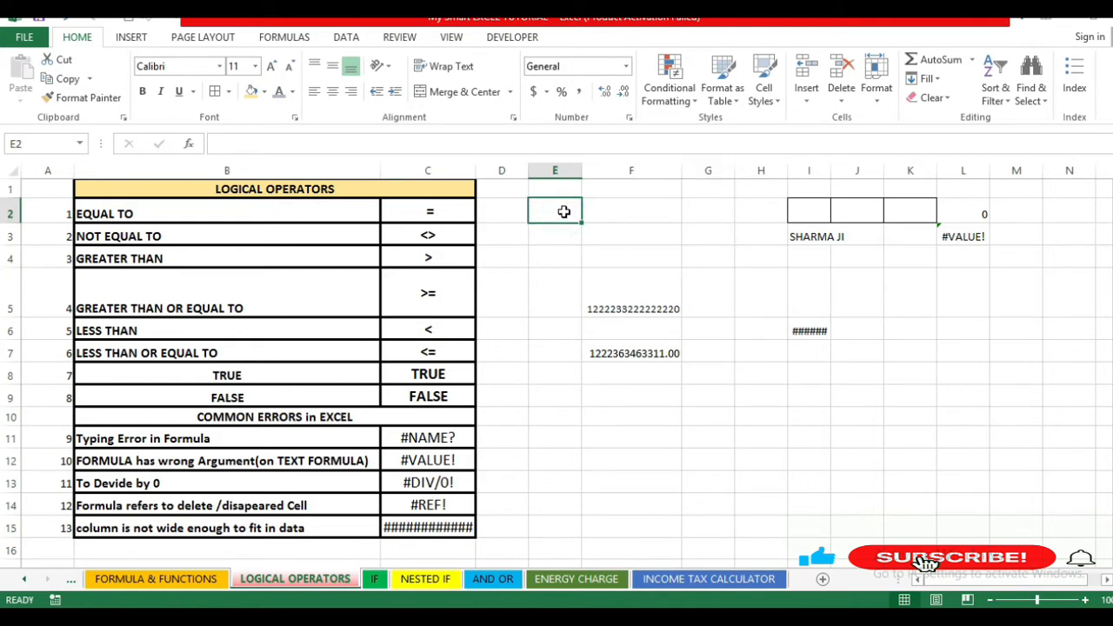
text(6)
click(615, 212)
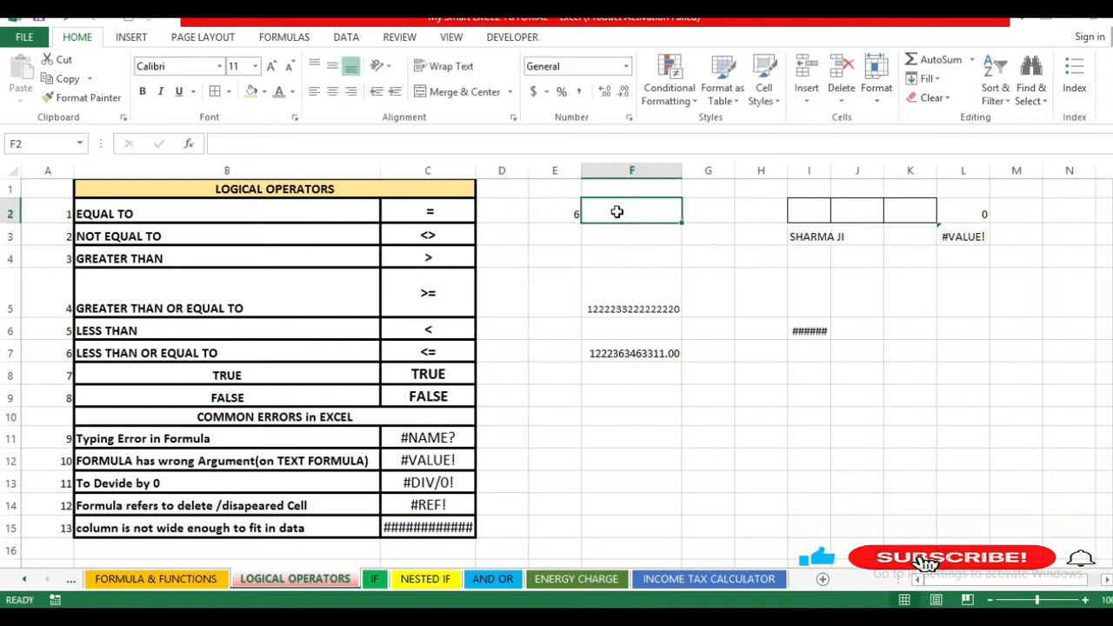
text(6)
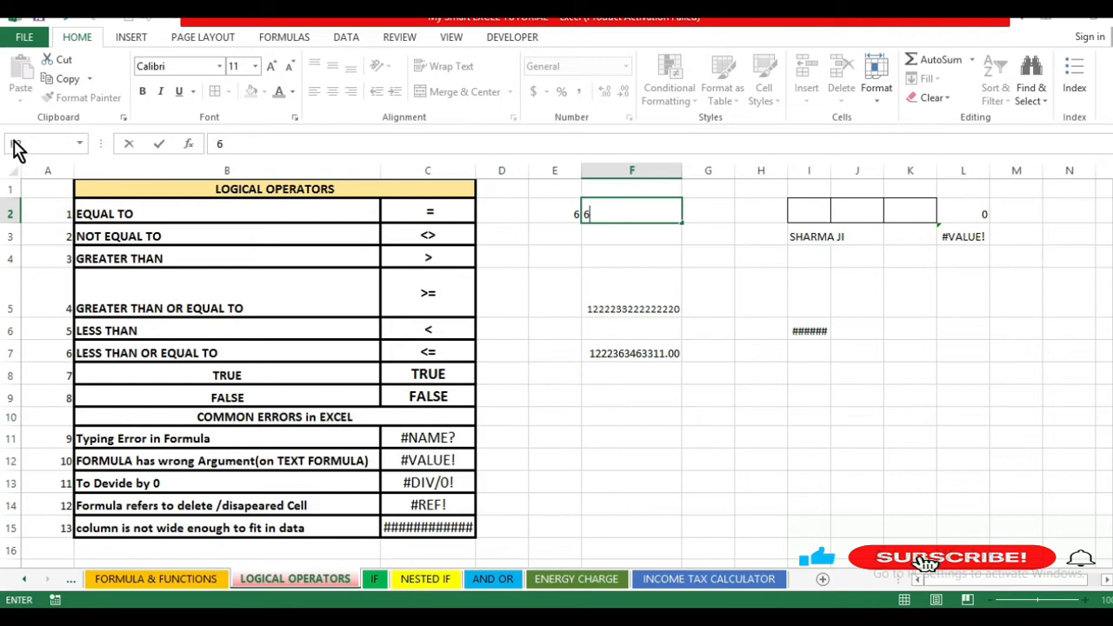
click(671, 259)
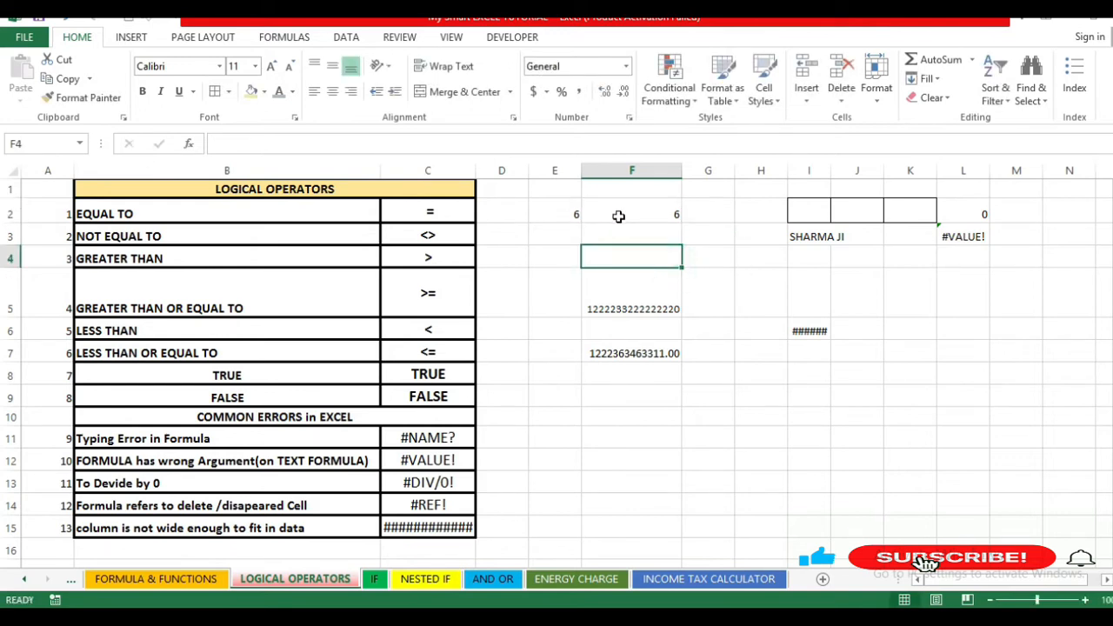
Enter the formula =E2=F2 in cell G2 to test whether the two numbers are equal
click(699, 211)
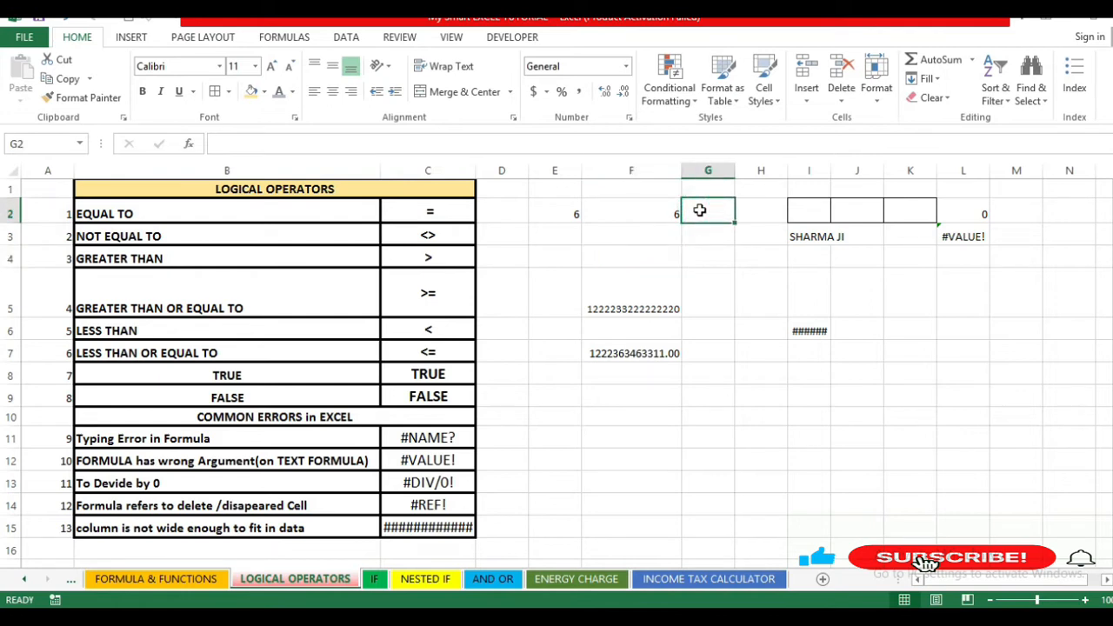
text(=)
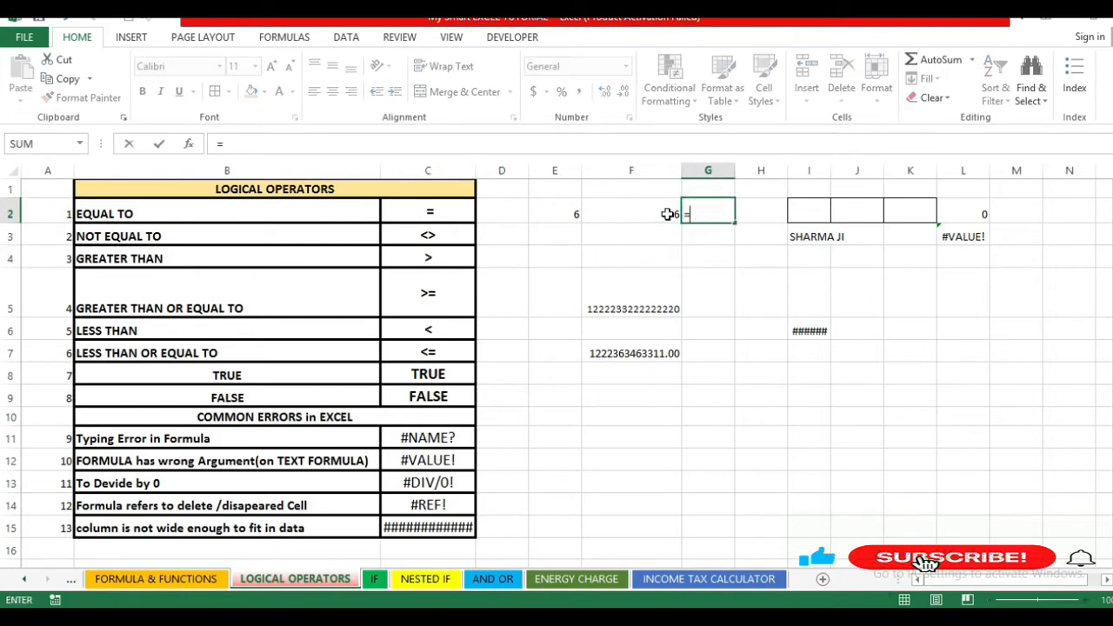
click(555, 208)
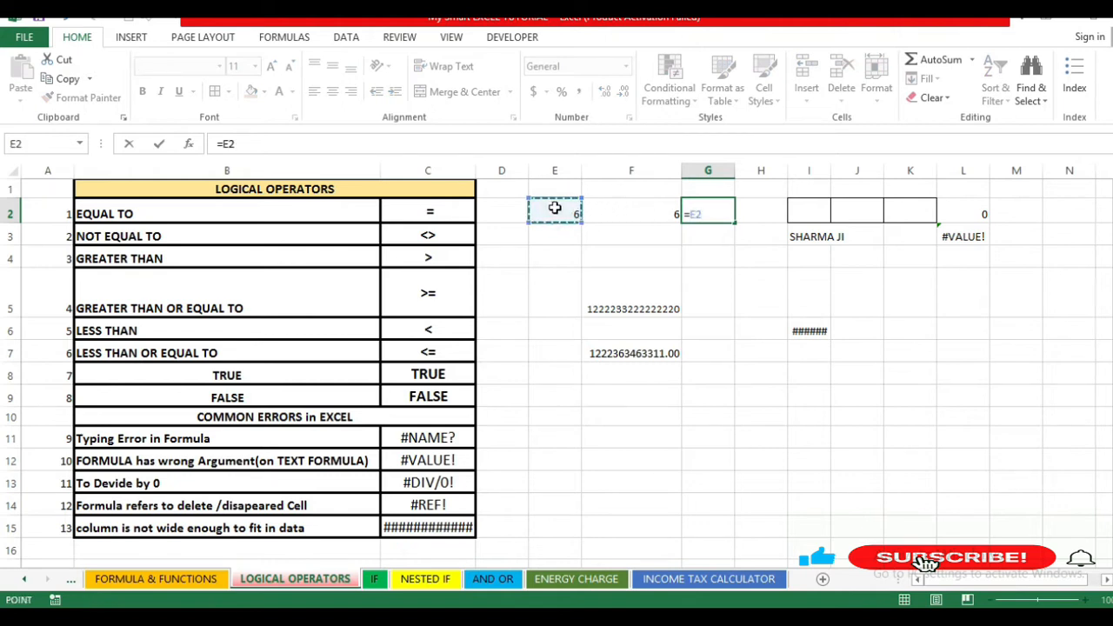
text(=)
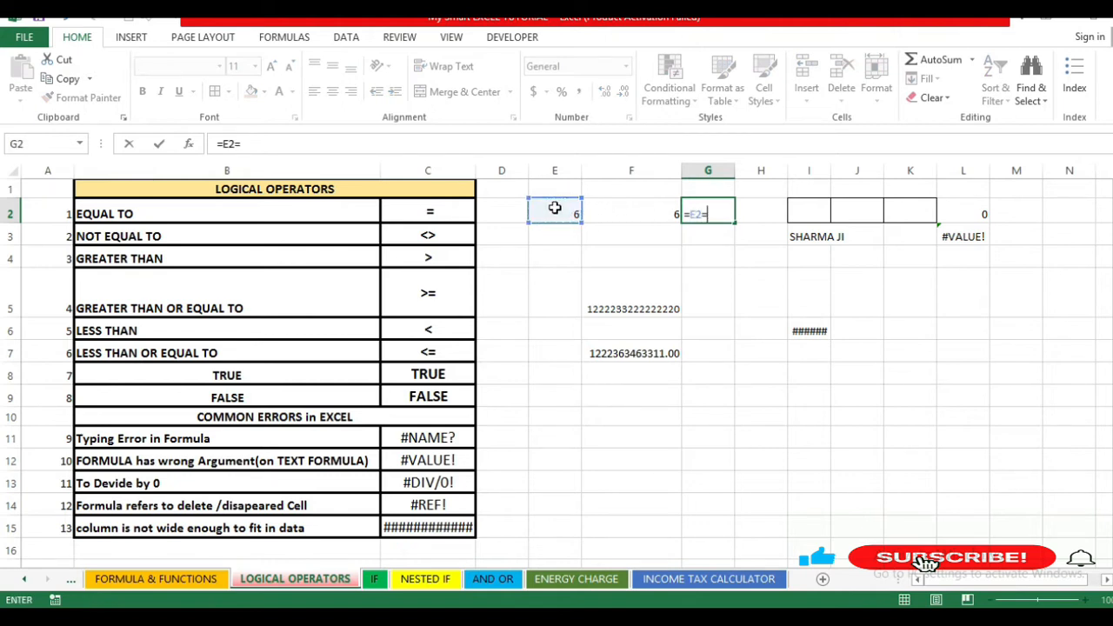
click(632, 211)
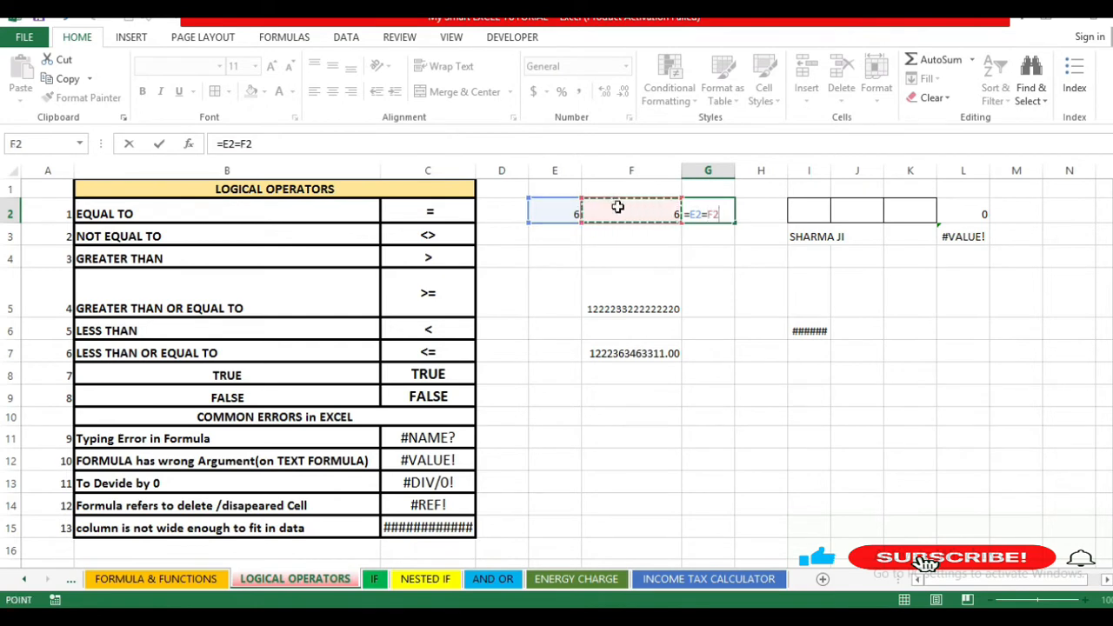
key(Return)
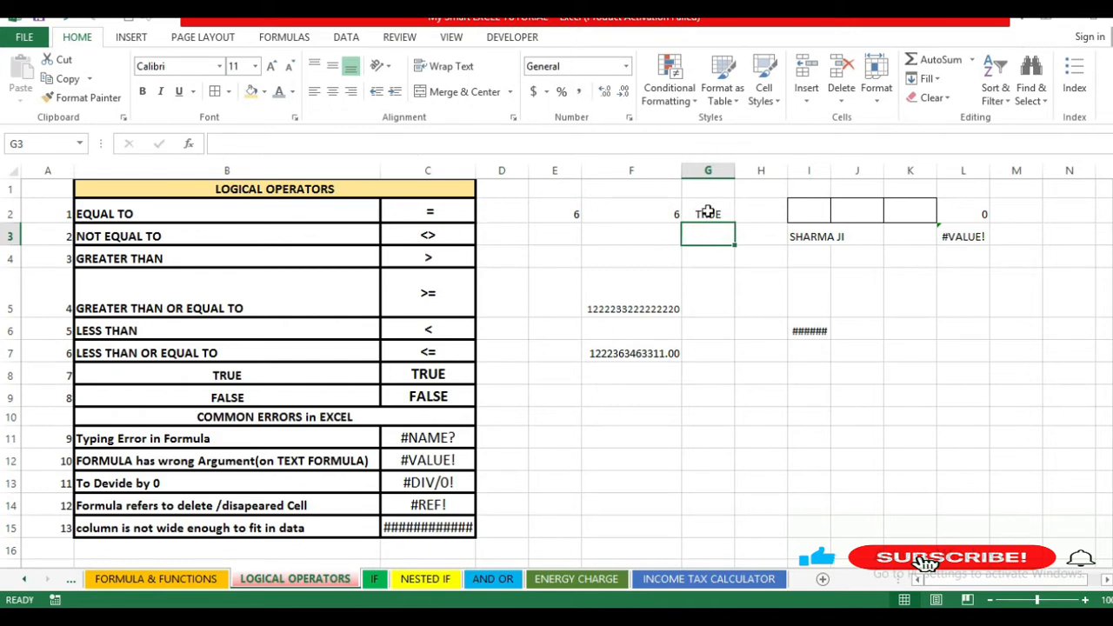
Change the value in cell E2 to 5 to test the equality formula with unequal numbers
click(559, 218)
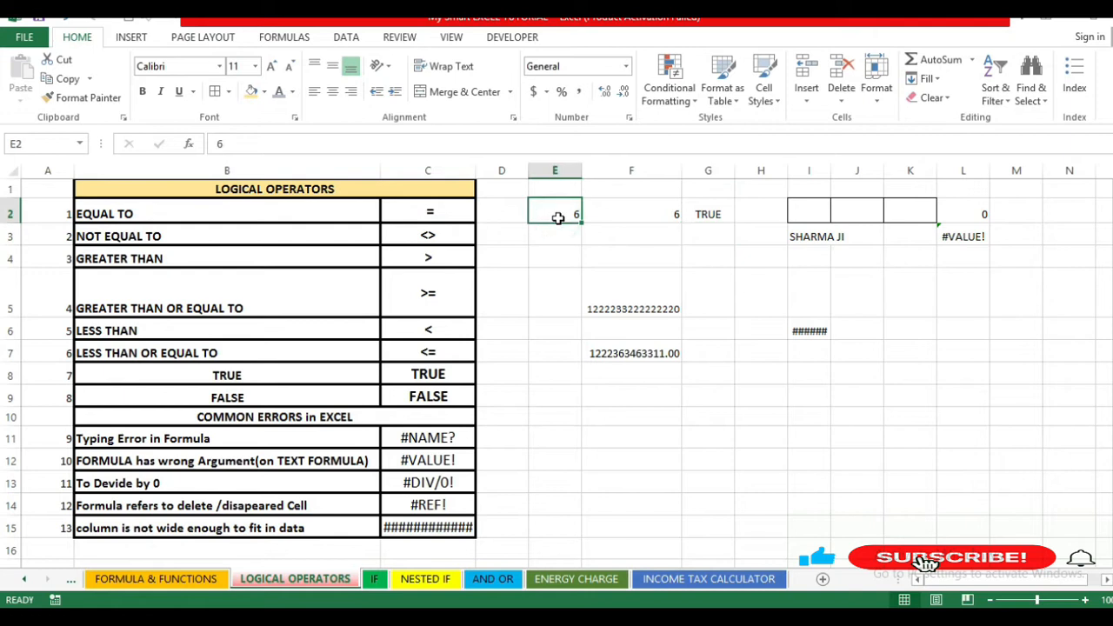
text(5)
click(587, 262)
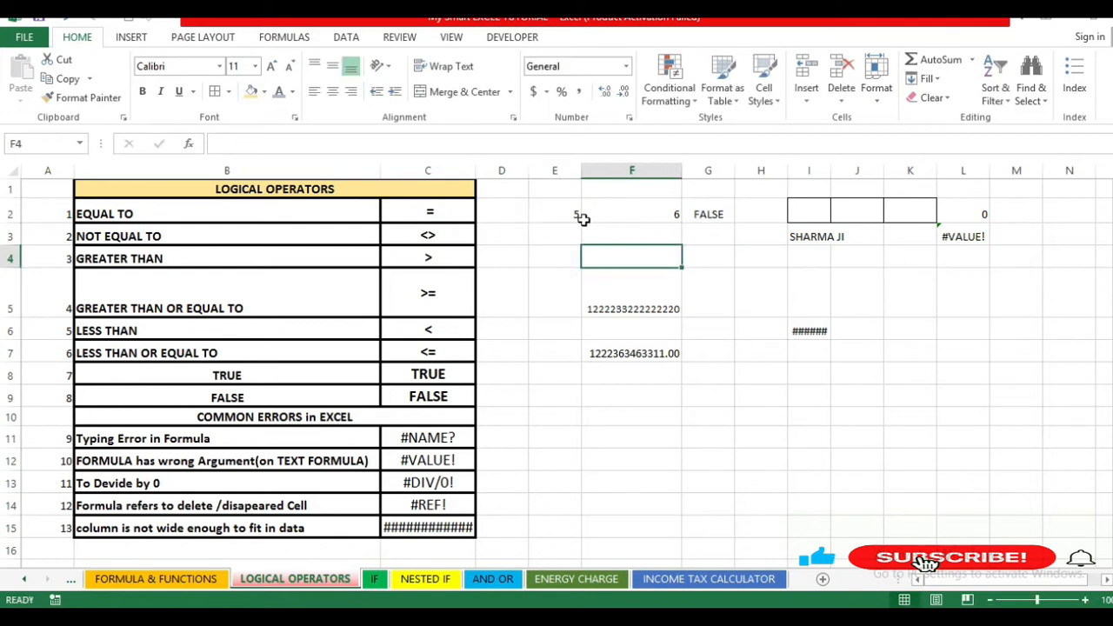
Change the formula in cell G2 to the not-equal comparison =E2<>F2
click(709, 219)
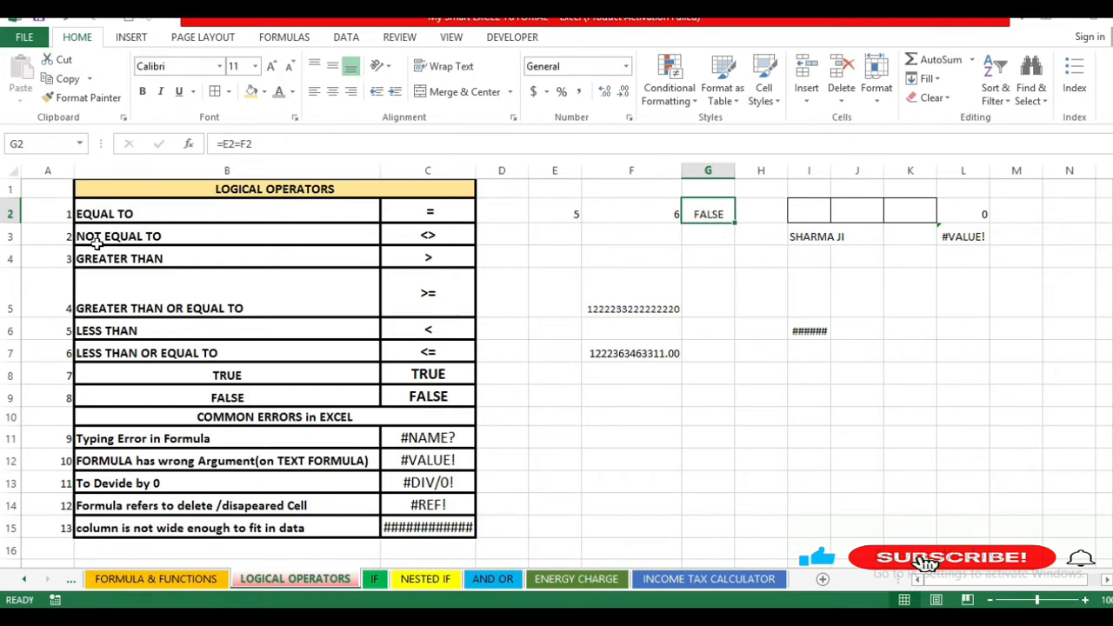
click(240, 146)
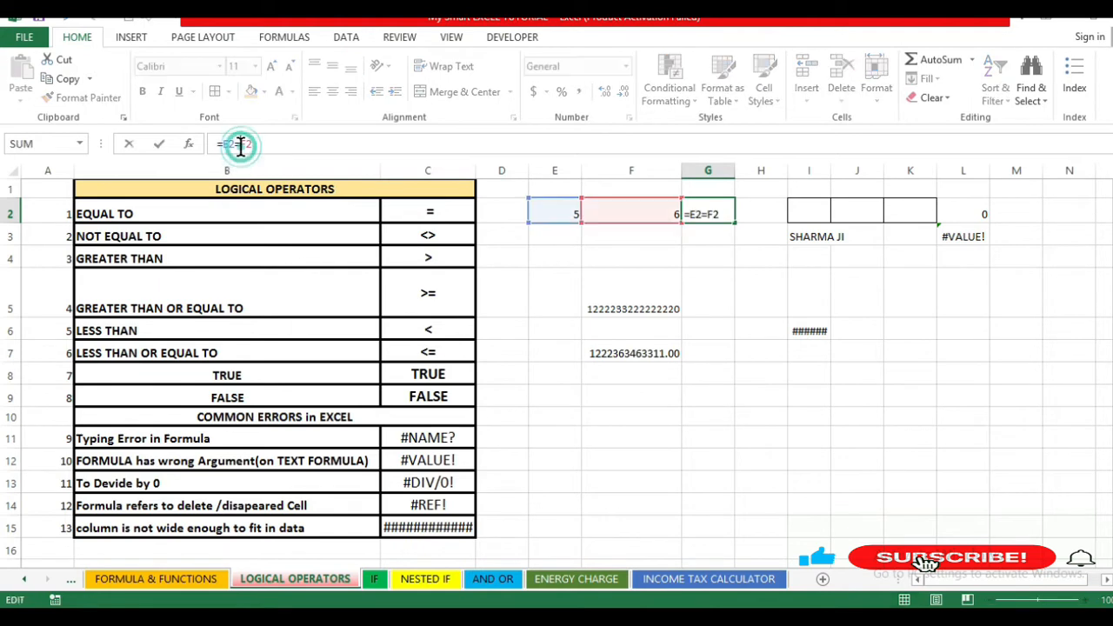
key(BackSpace)
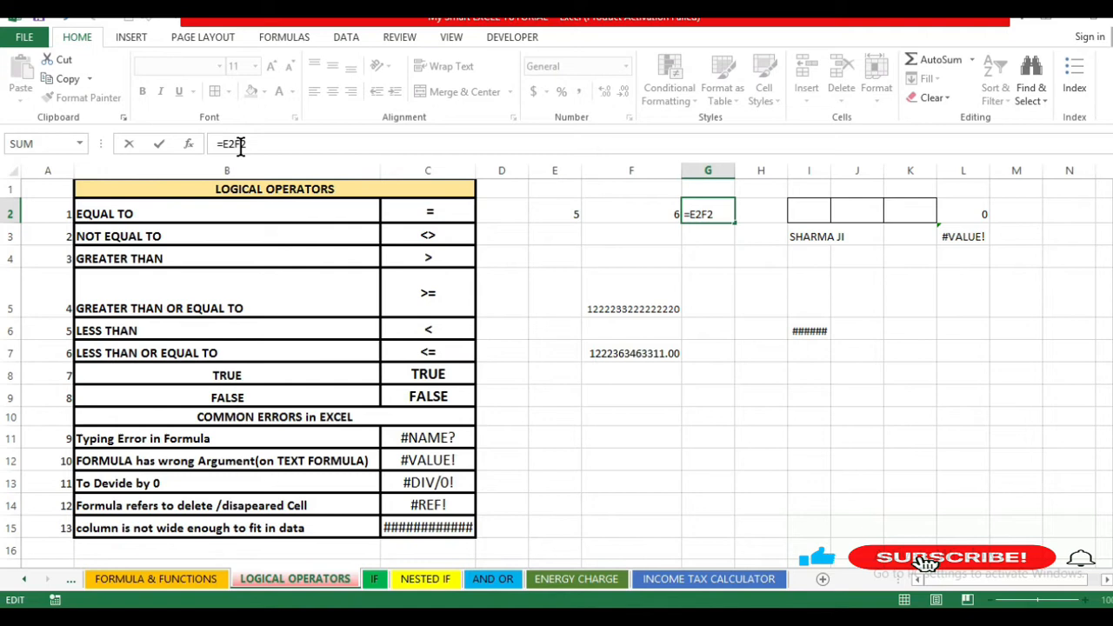
text(<)
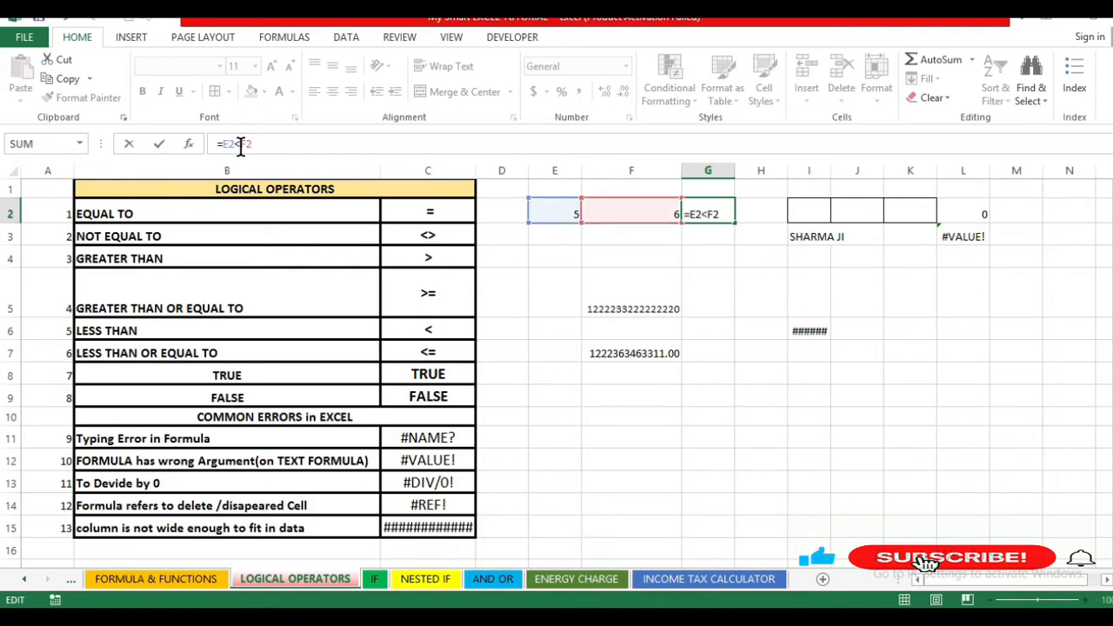
text(>)
key(Return)
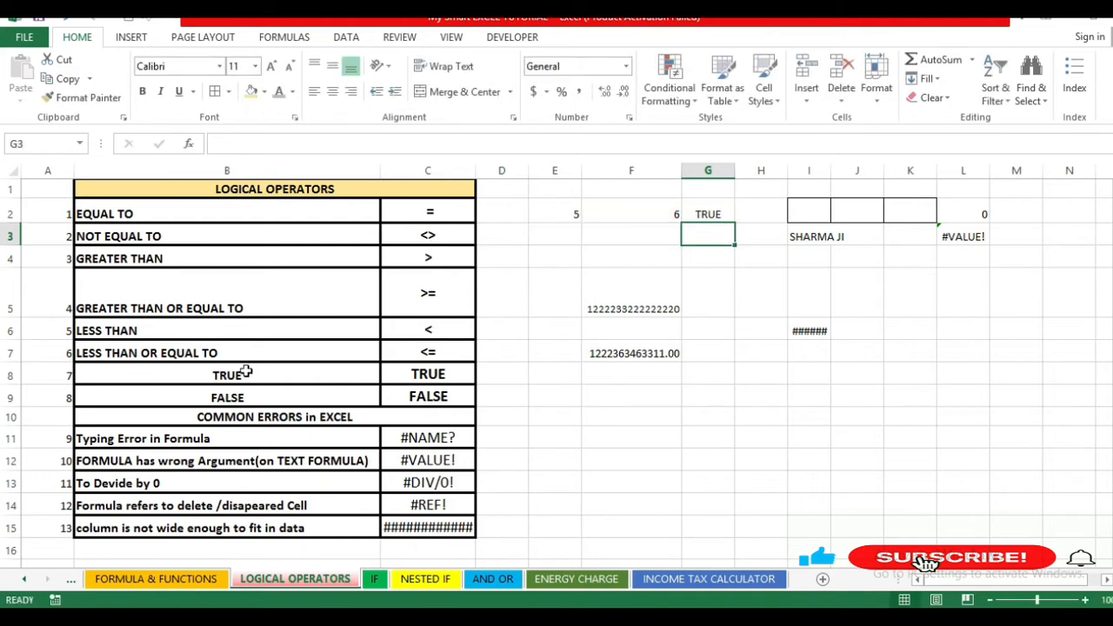
Set cell E2 to 6 to test the not-equal formula with matching numbers
click(544, 209)
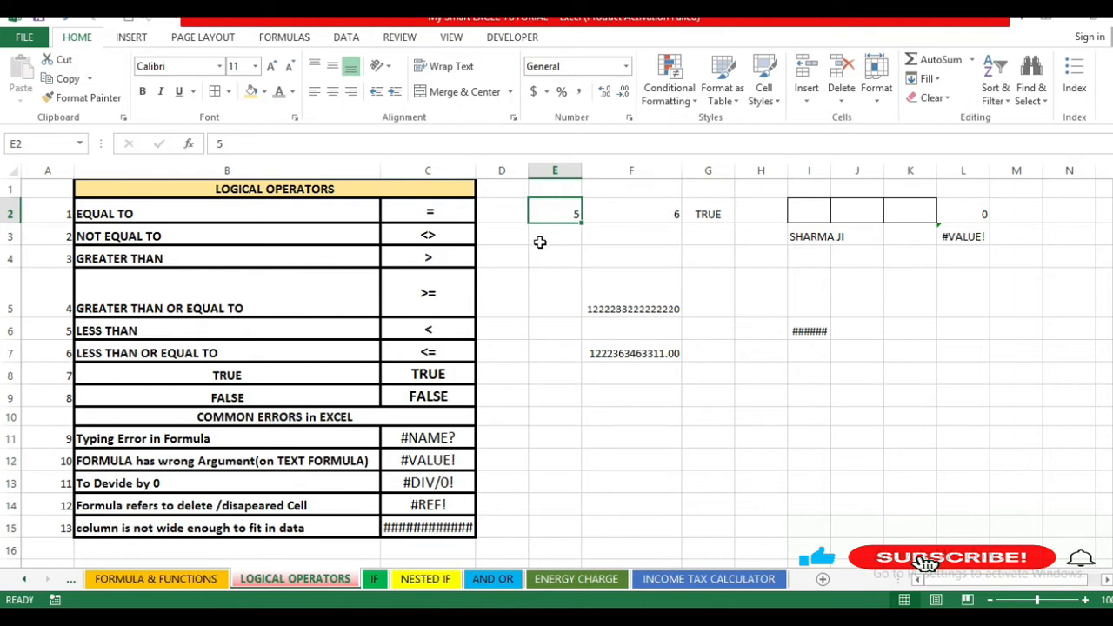
text(6)
key(Return)
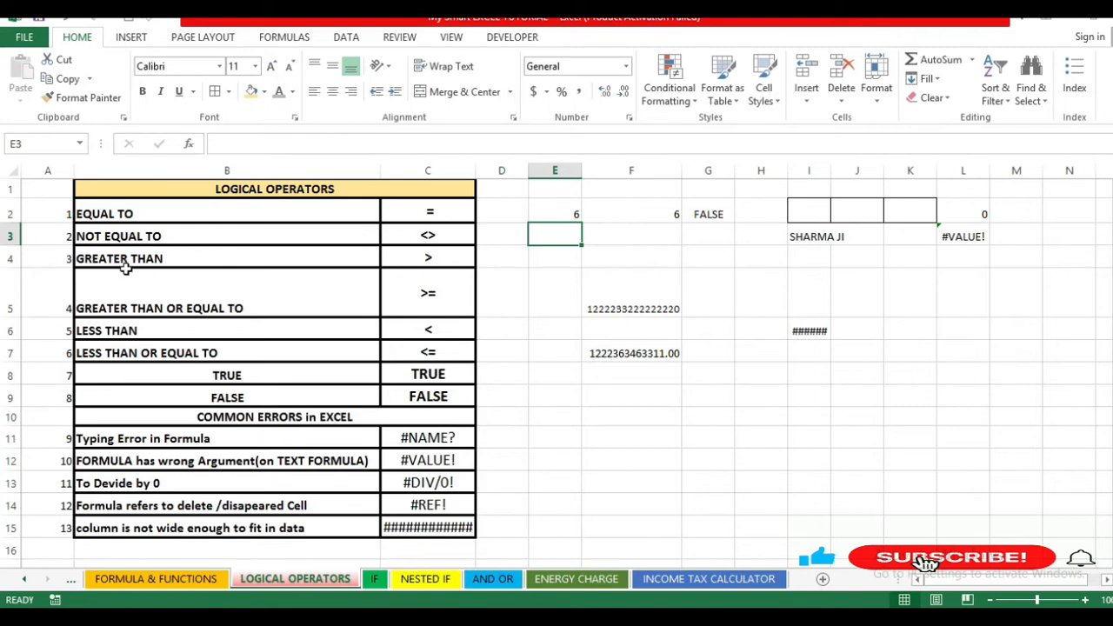
Change the formula in cell G2 to the greater-than comparison =E2>F2
click(701, 216)
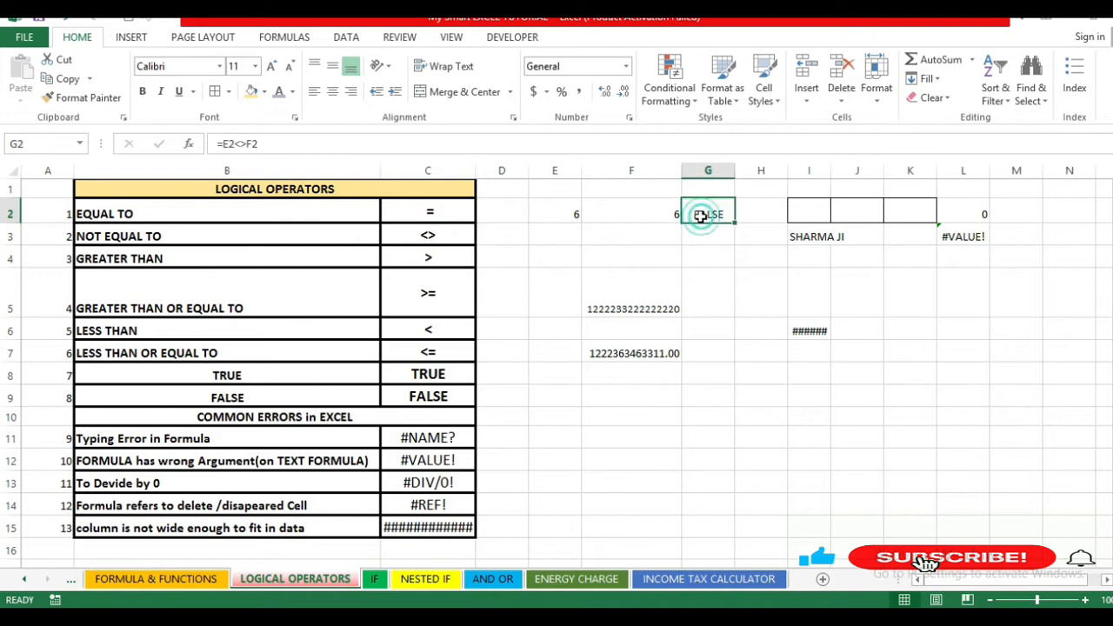
click(243, 144)
key(BackSpace)
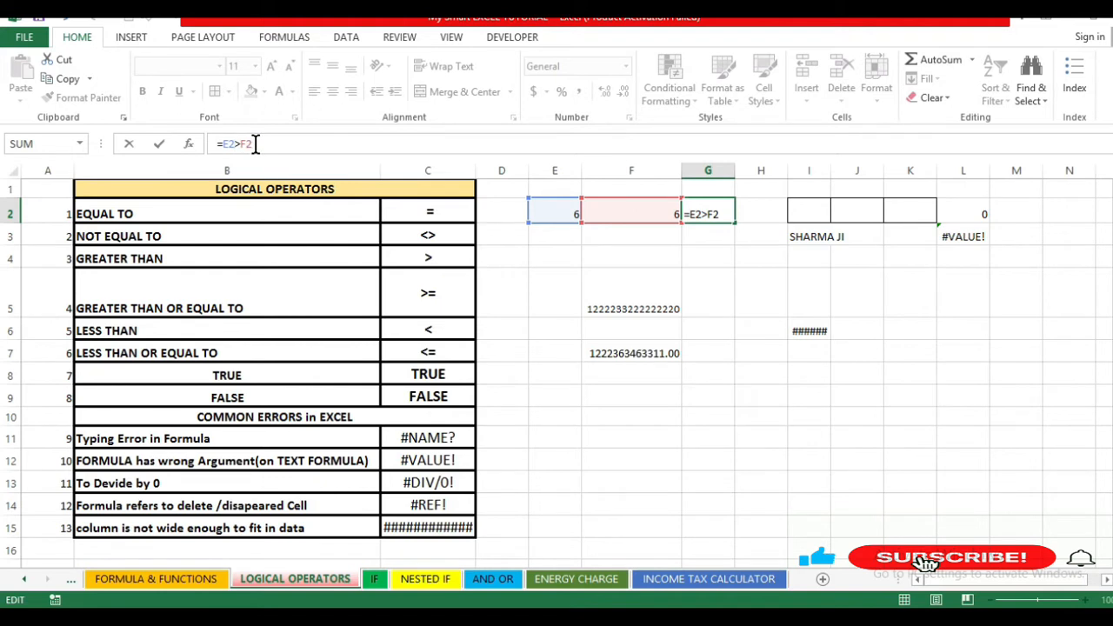
key(Return)
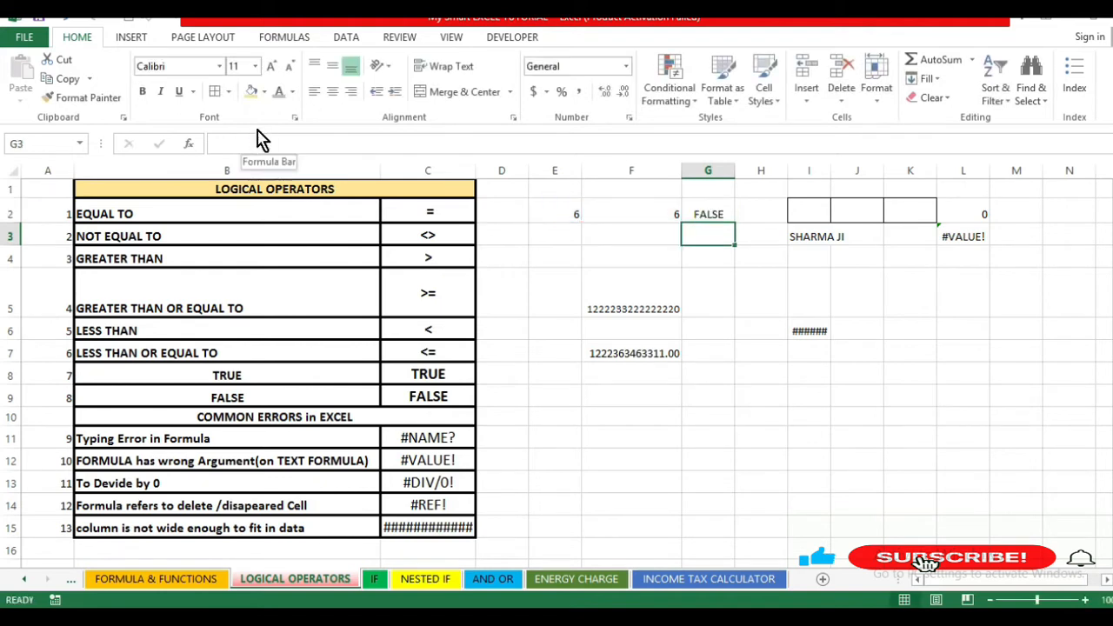
Set cell E2 to 7 to test the greater-than formula with a larger first number
click(559, 220)
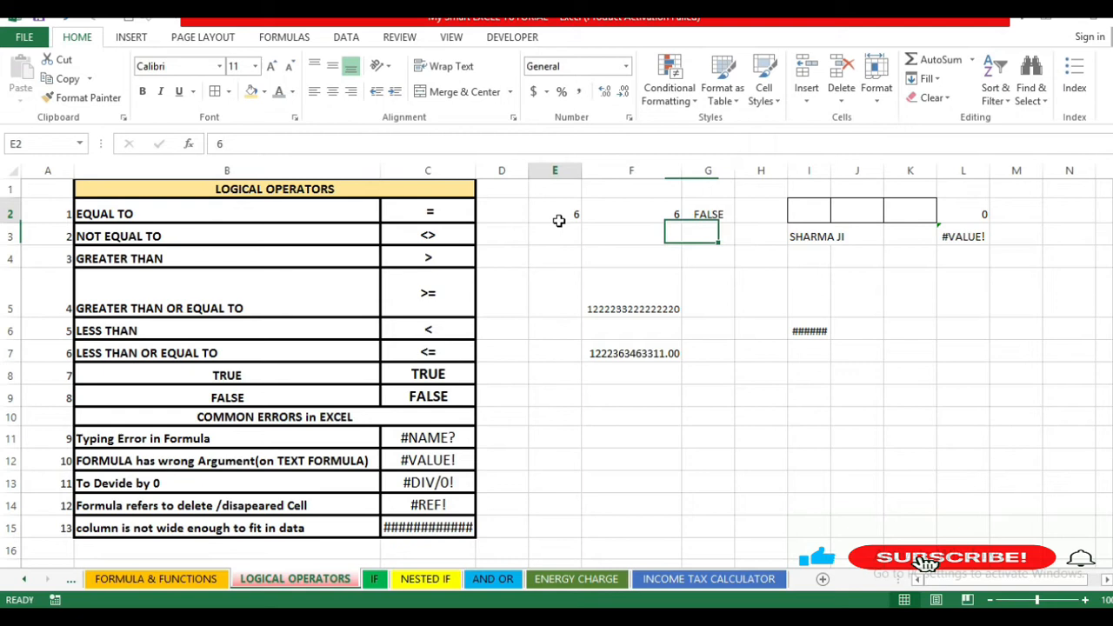
text(7)
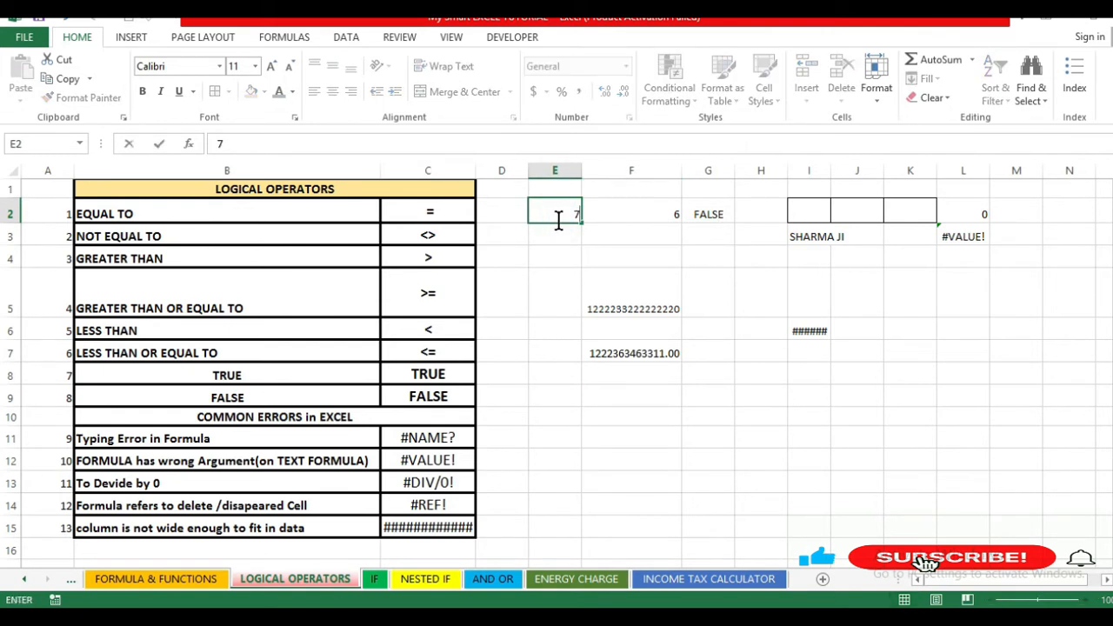
key(Return)
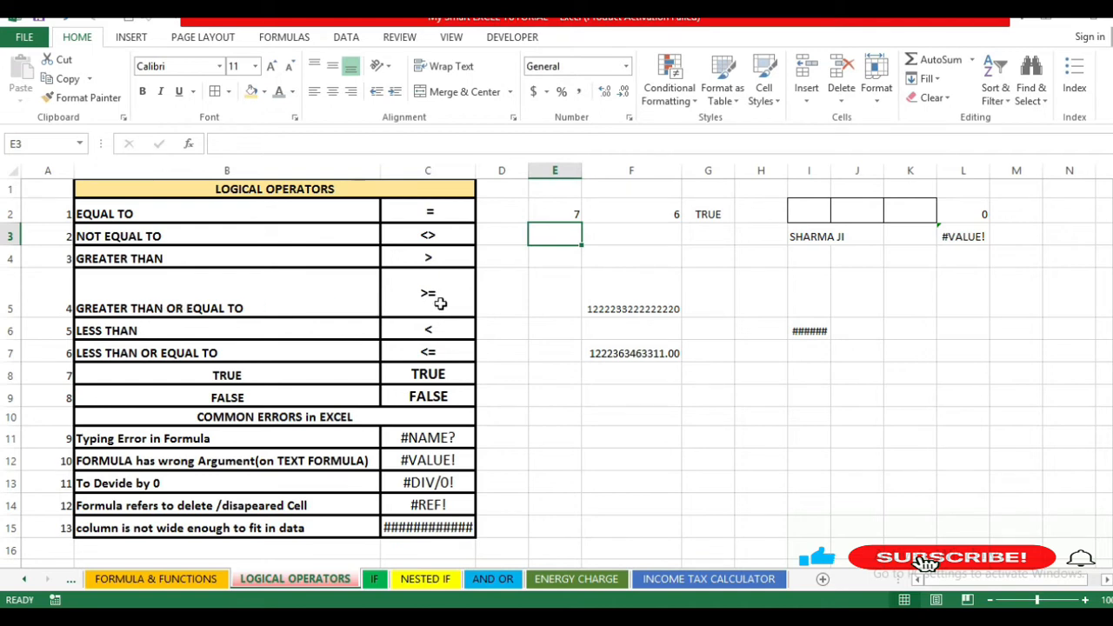
Change the formula in cell G2 to the greater-than-or-equal comparison =E2>=F2
click(689, 217)
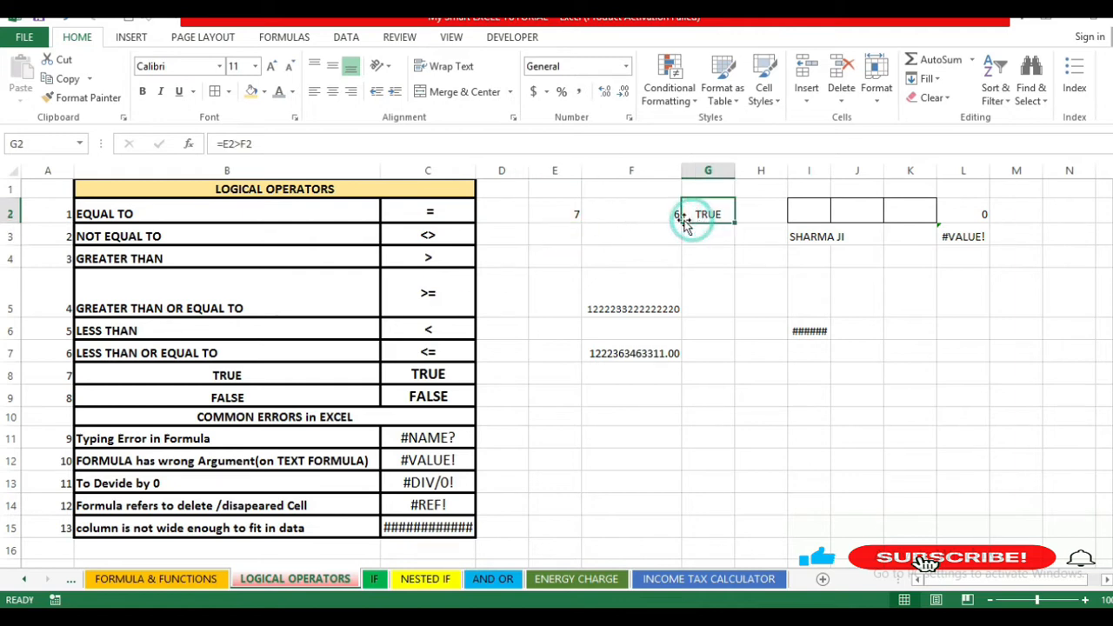
click(235, 145)
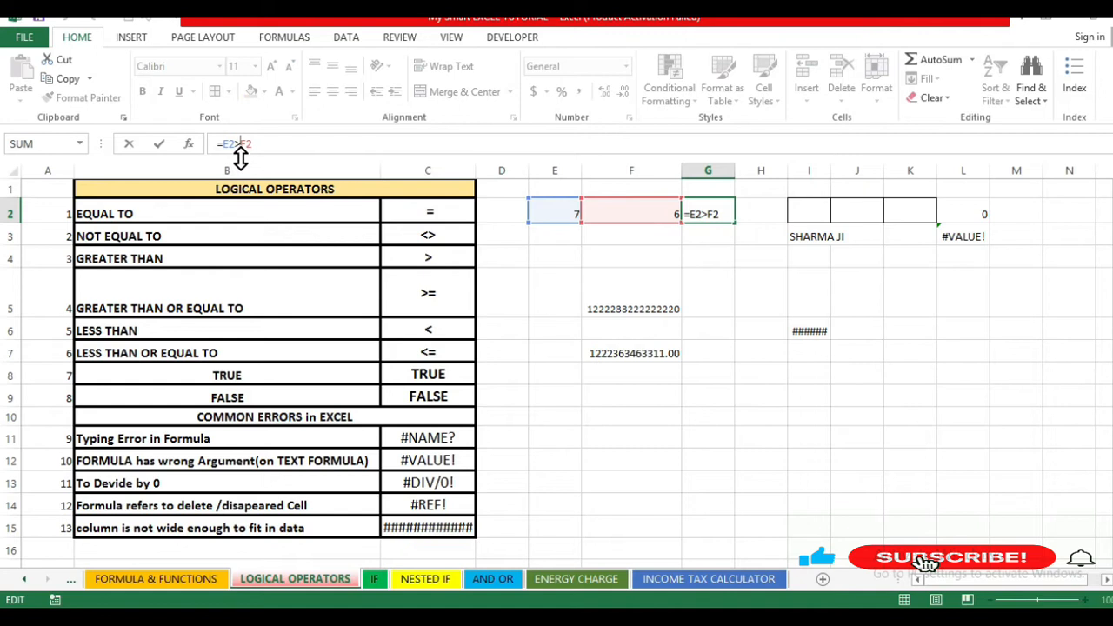
text(=)
key(Return)
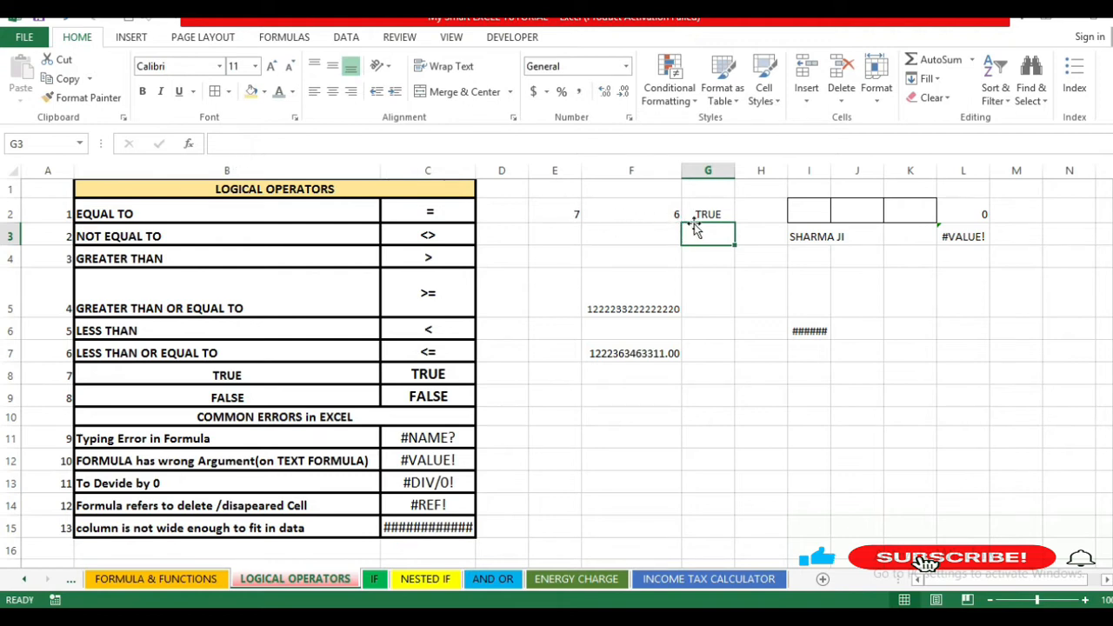
Set cell E2 to 6 to test the greater-than-or-equal formula with equal numbers
click(576, 211)
text(6)
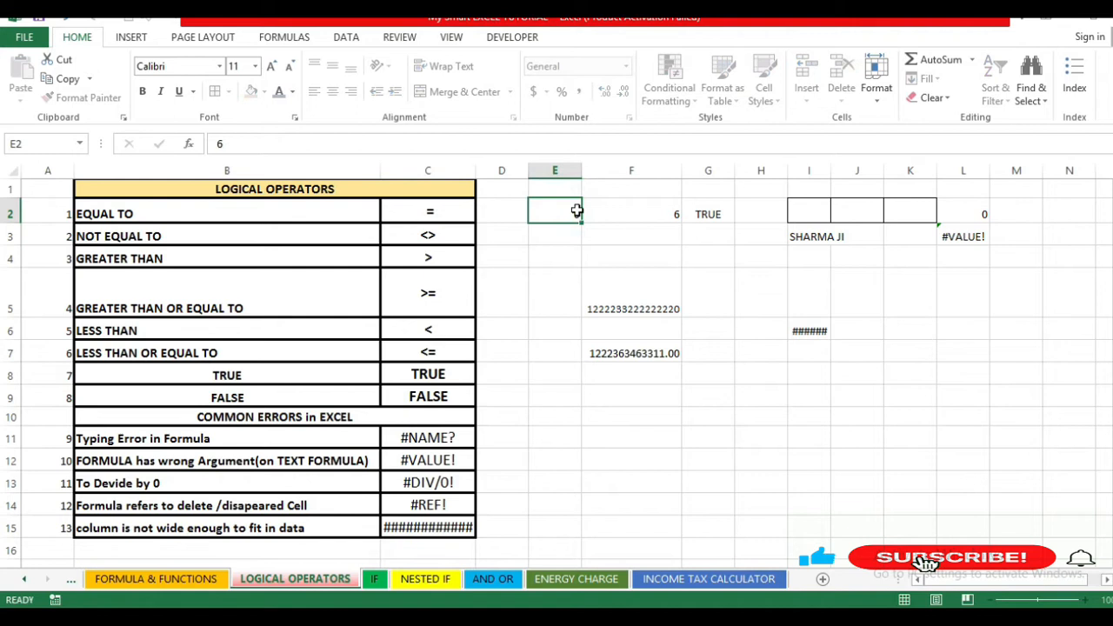
key(Return)
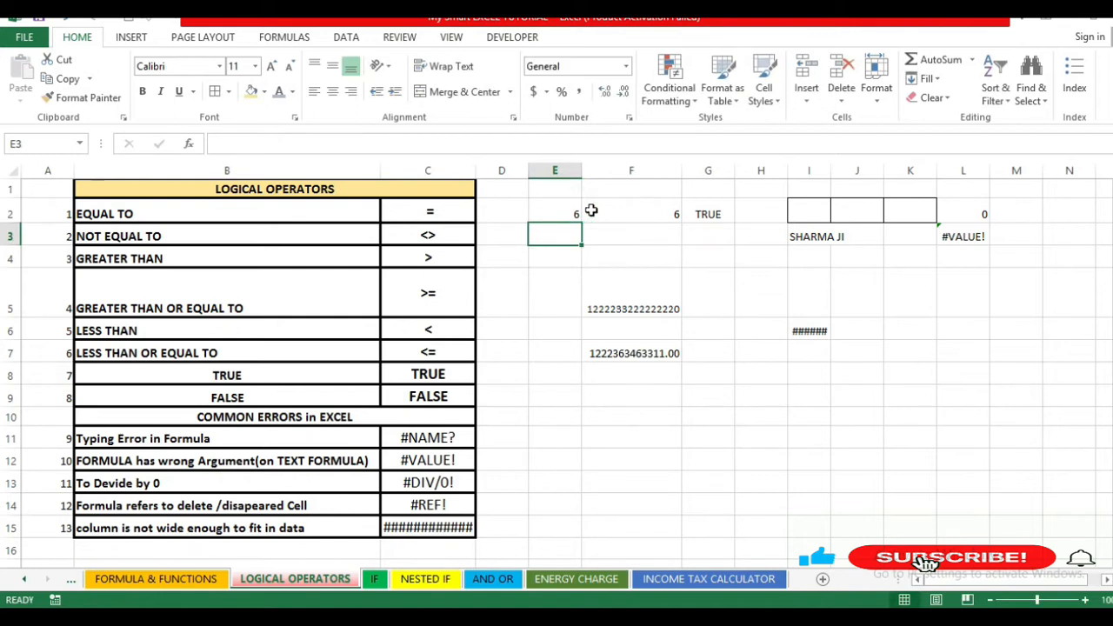
Change the formula in cell G2 to the less-than comparison =E2<F2
click(718, 209)
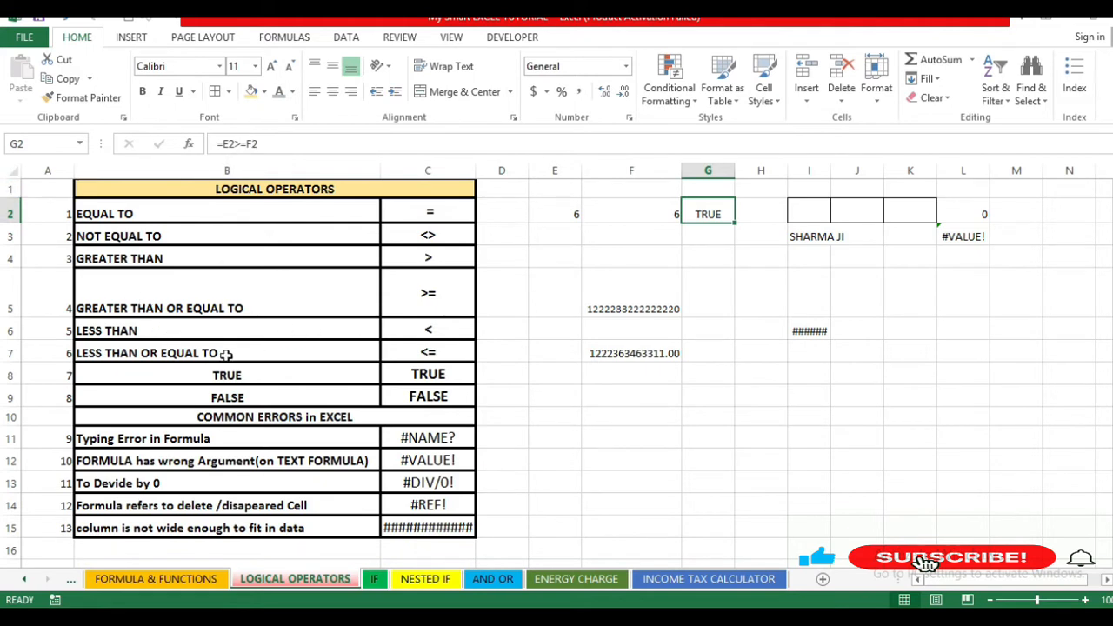
click(704, 214)
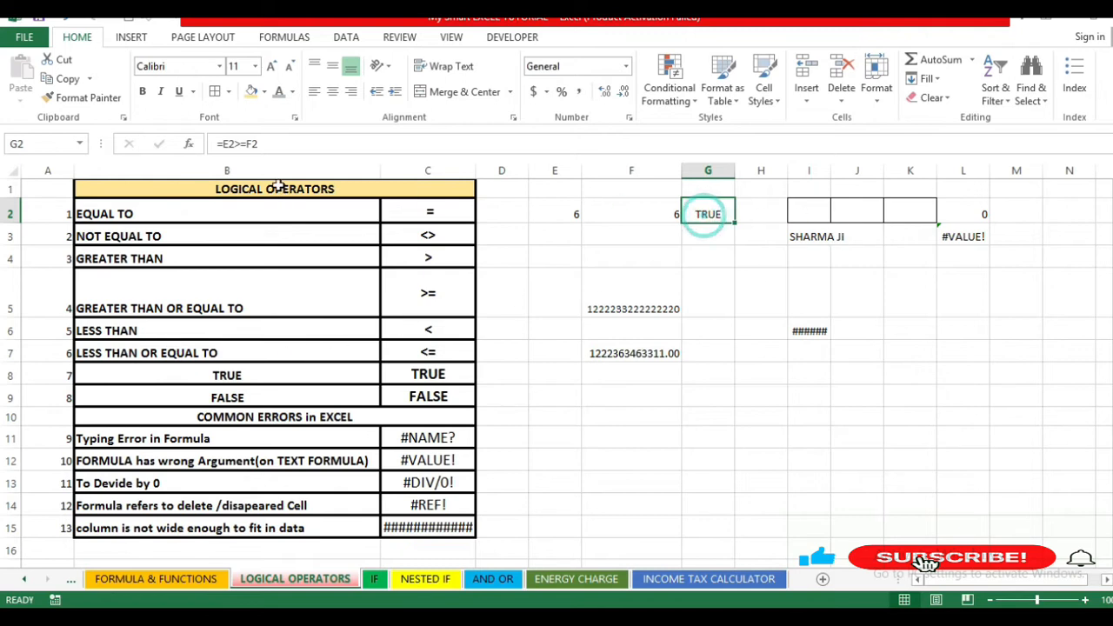
click(247, 147)
key(BackSpace)
key(BackSpace)
key(BackSpace)
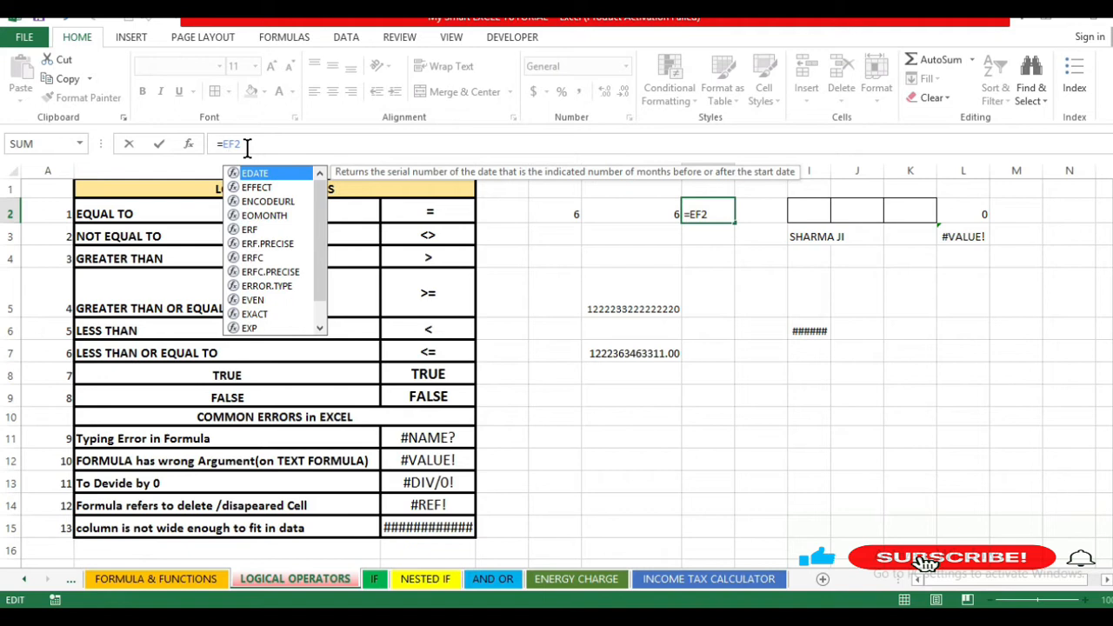
text(2<)
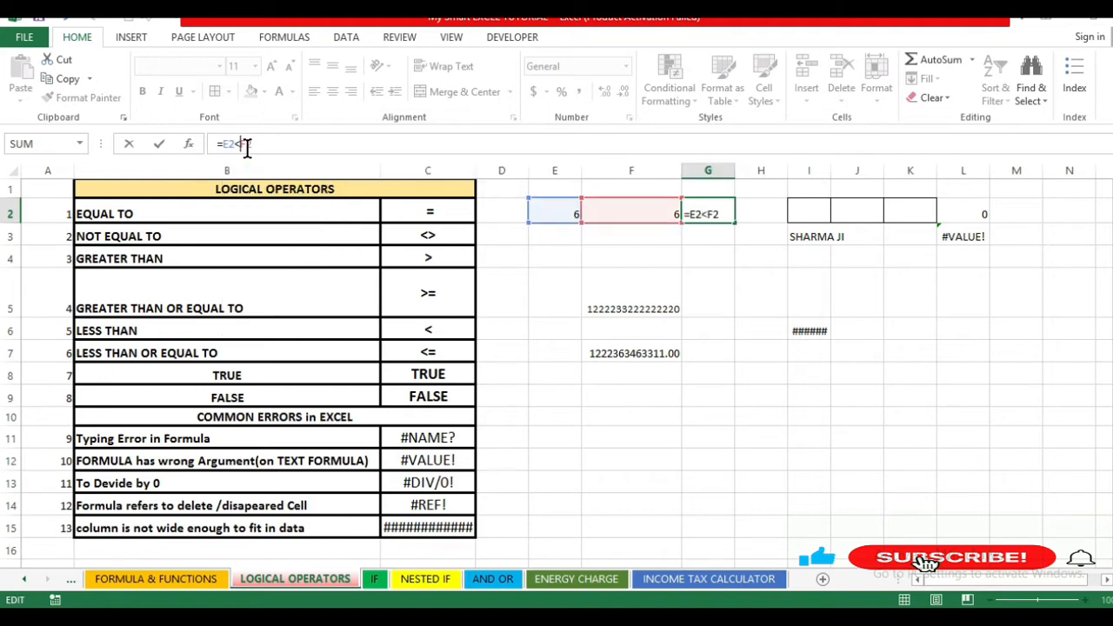
key(Return)
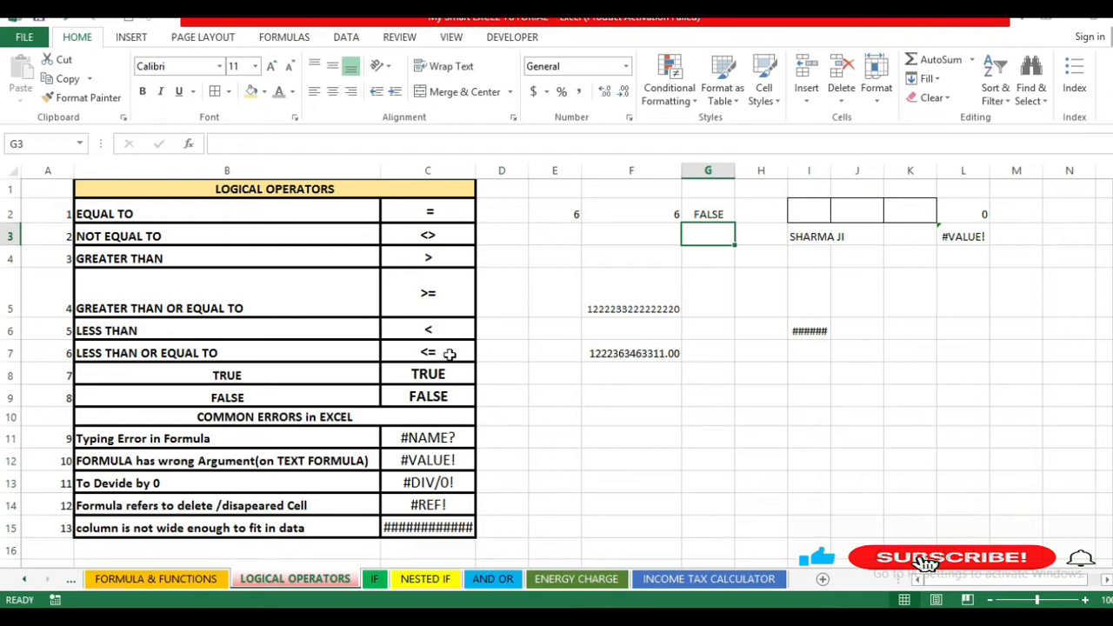
Change the formula in cell G2 to the less-than-or-equal comparison =E2<=F2
click(721, 214)
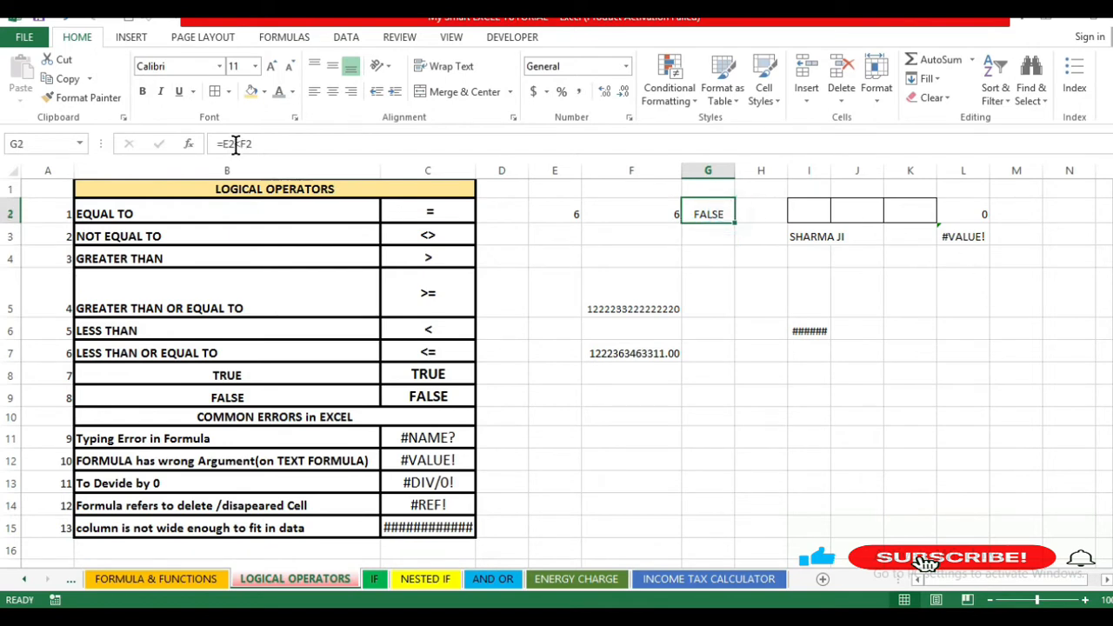
click(241, 144)
text(=)
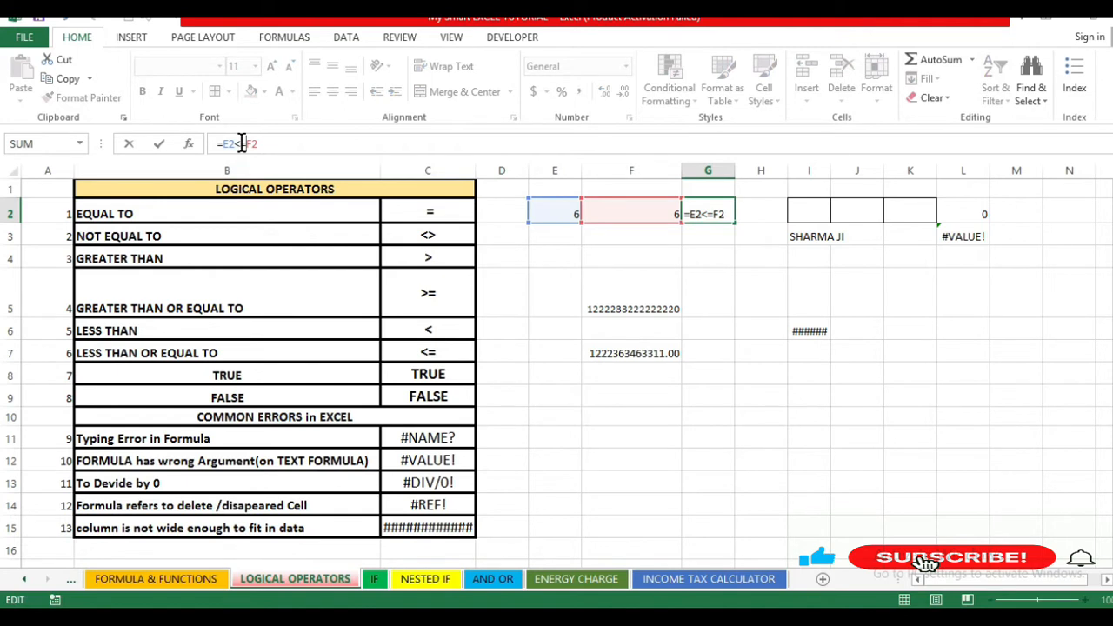
key(Return)
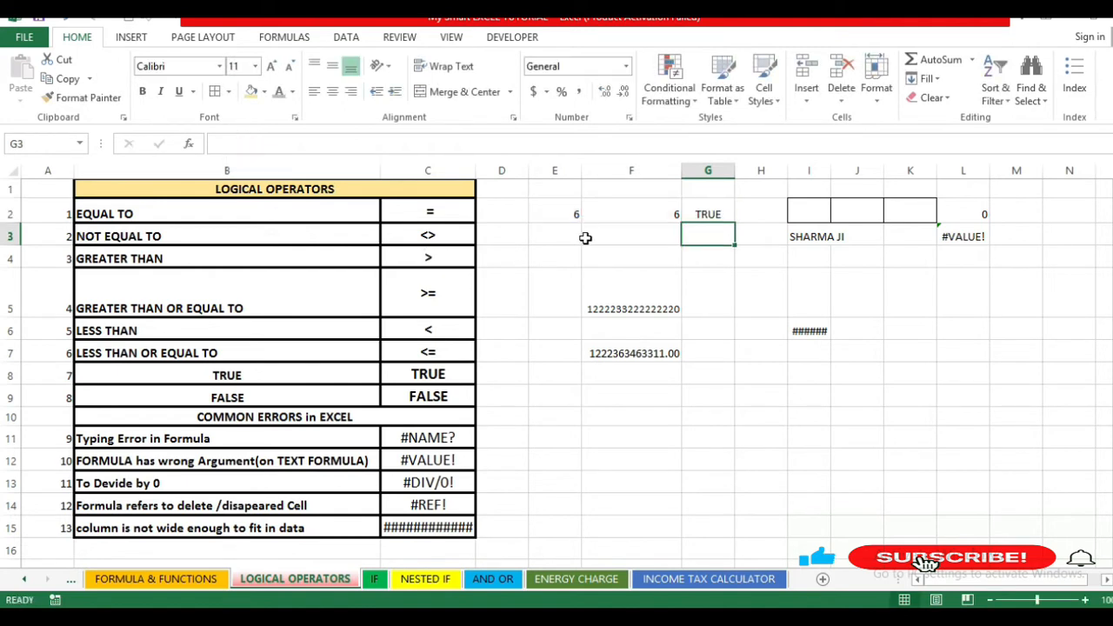
Set cell E2 to 5 to test the less-than-or-equal formula with a smaller first number
click(708, 214)
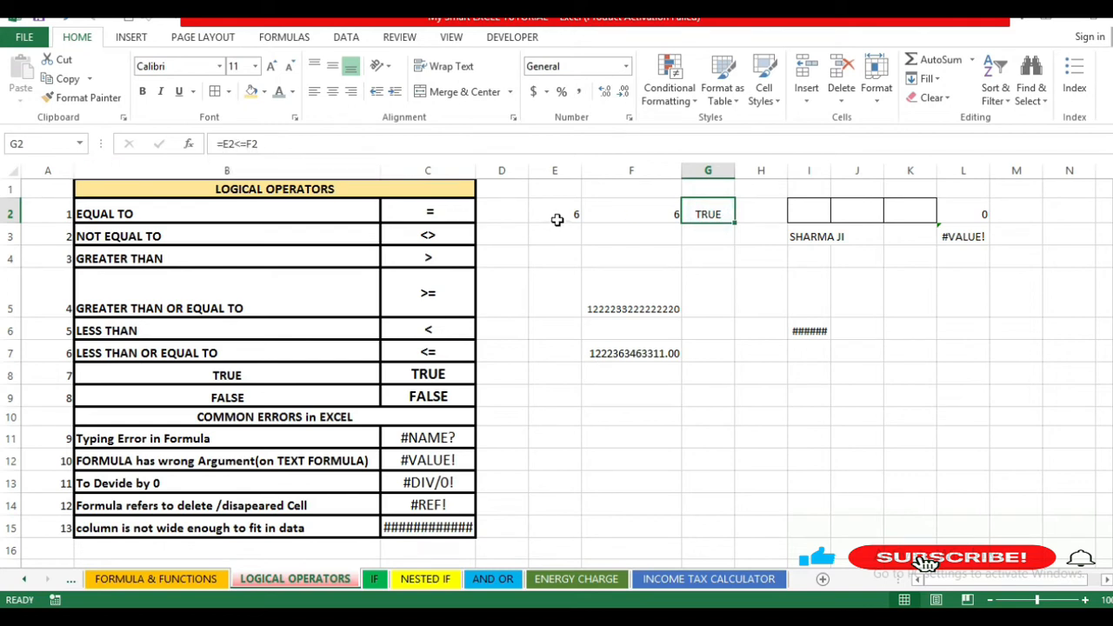
click(558, 222)
text(5)
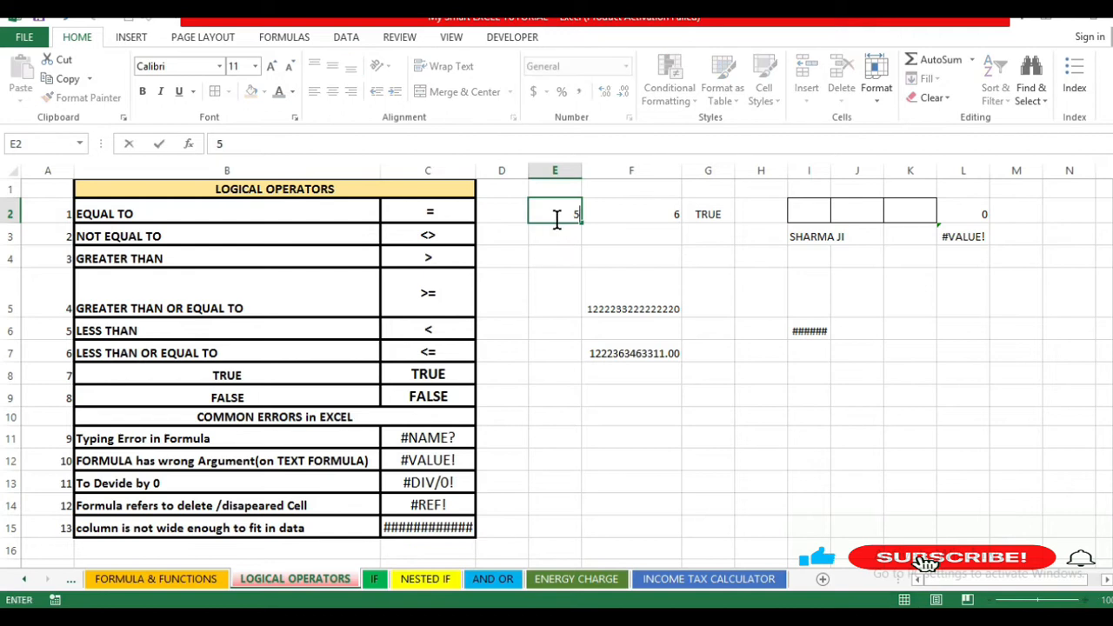
key(Return)
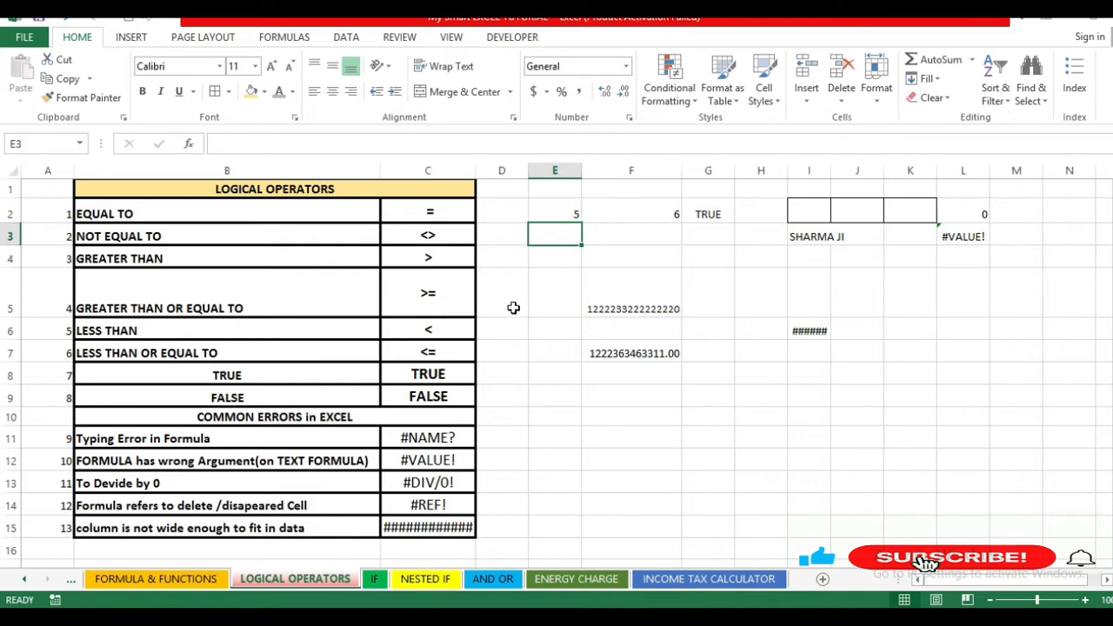
Enter the reversed operator => in cell D5 as plain text, with a leading space so it is not read as a formula
click(433, 300)
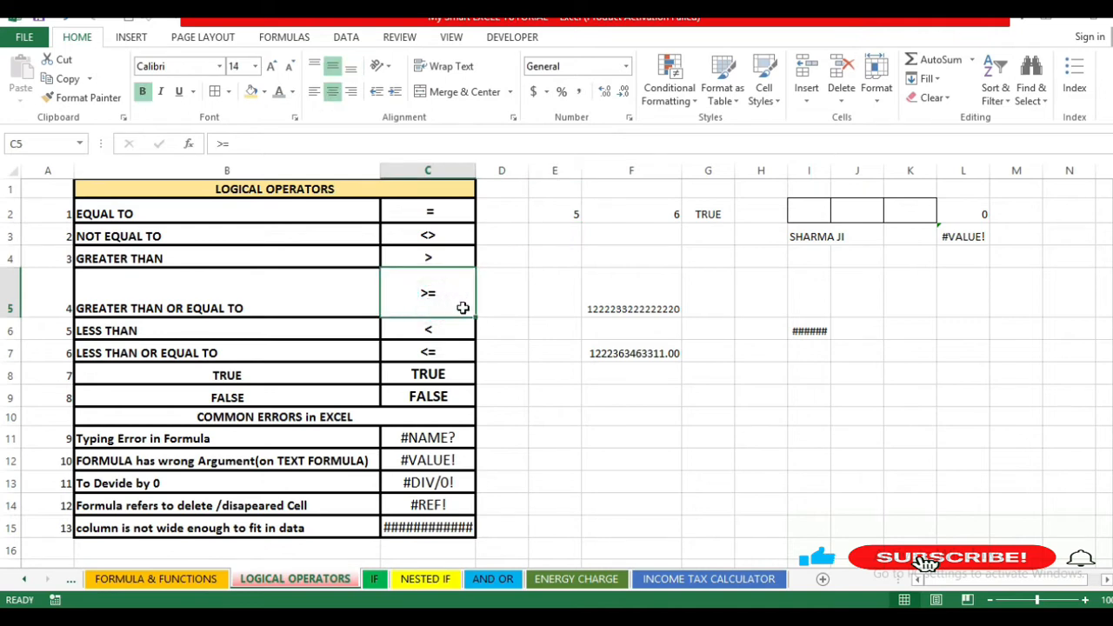
click(495, 296)
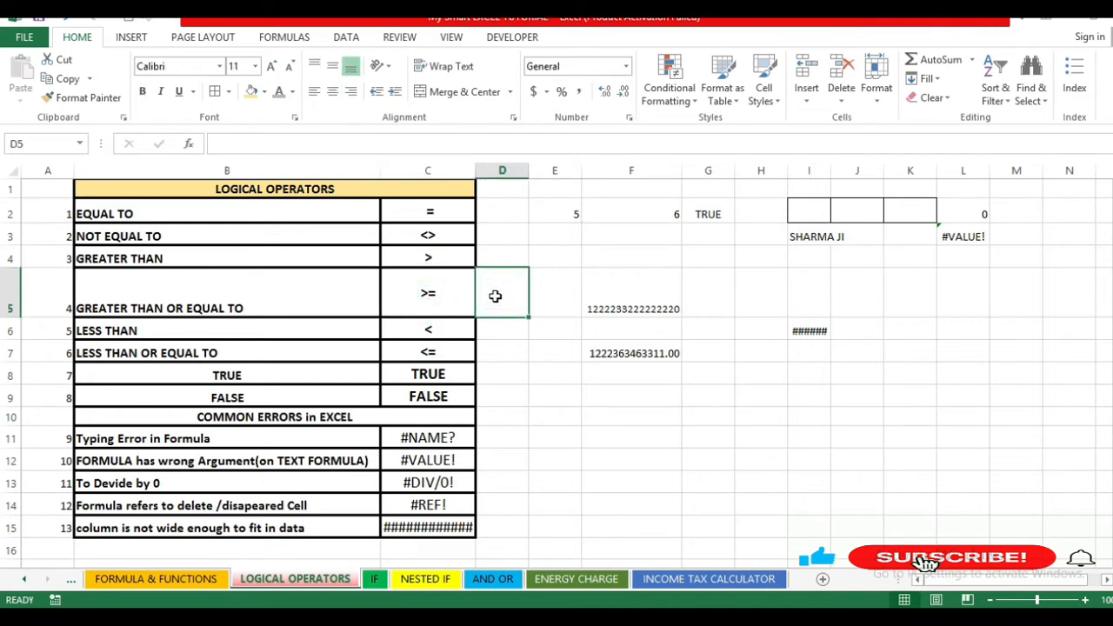
text(=)
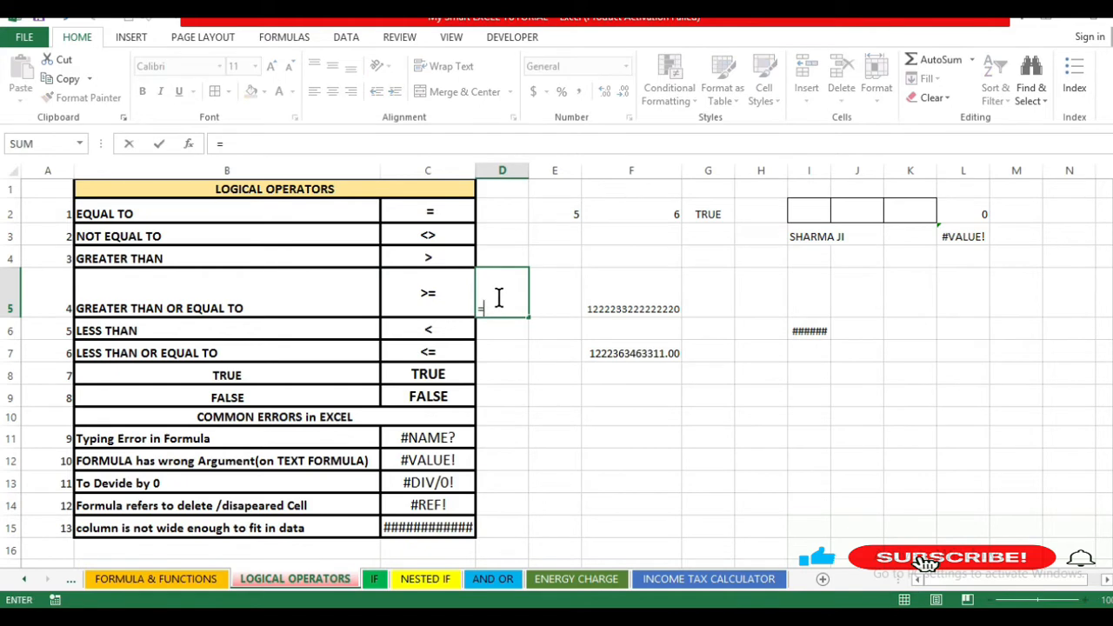
text(>)
key(Return)
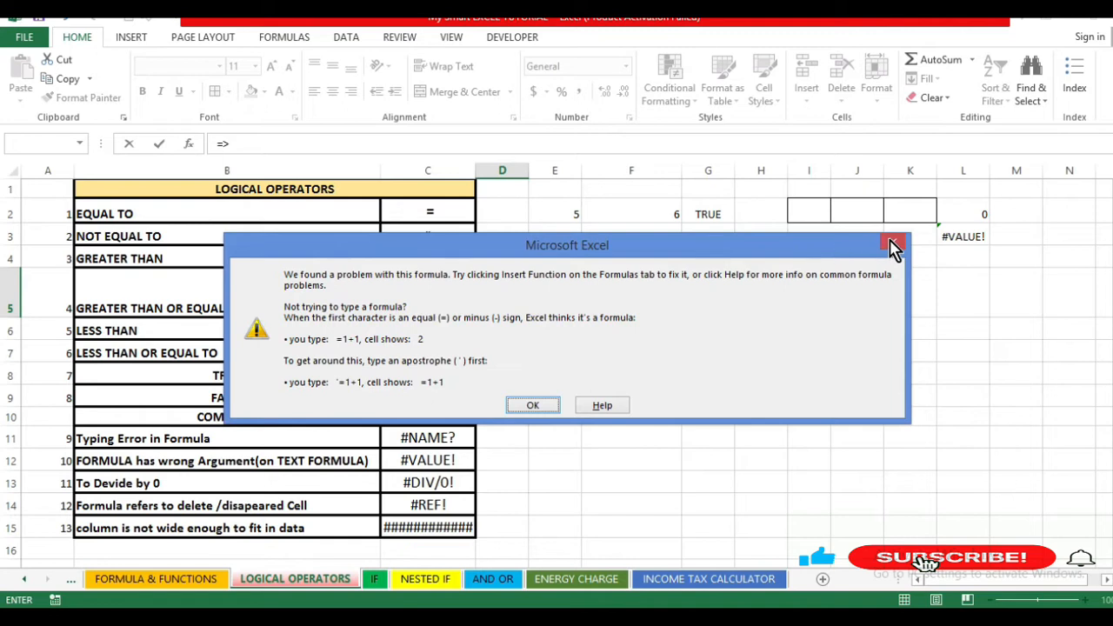
click(891, 246)
click(485, 311)
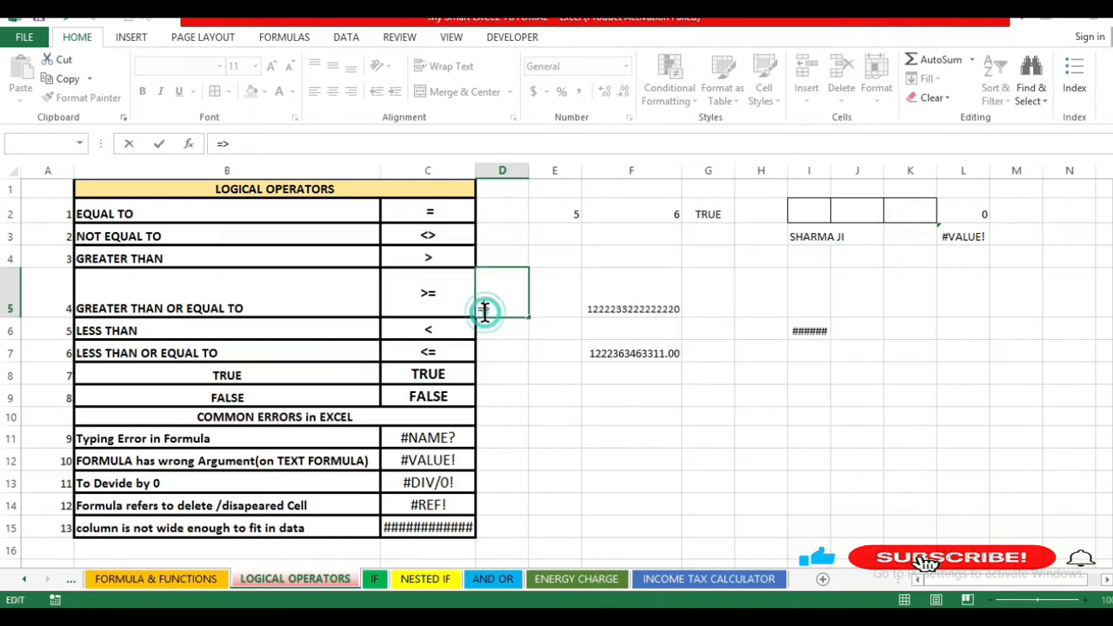
click(479, 309)
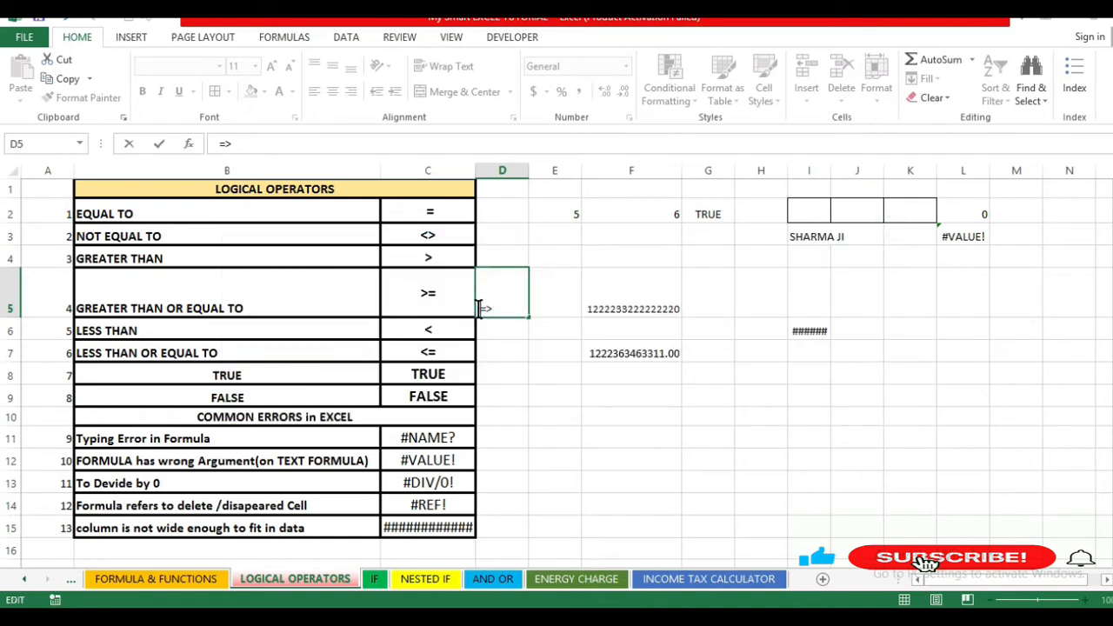
click(515, 347)
click(505, 296)
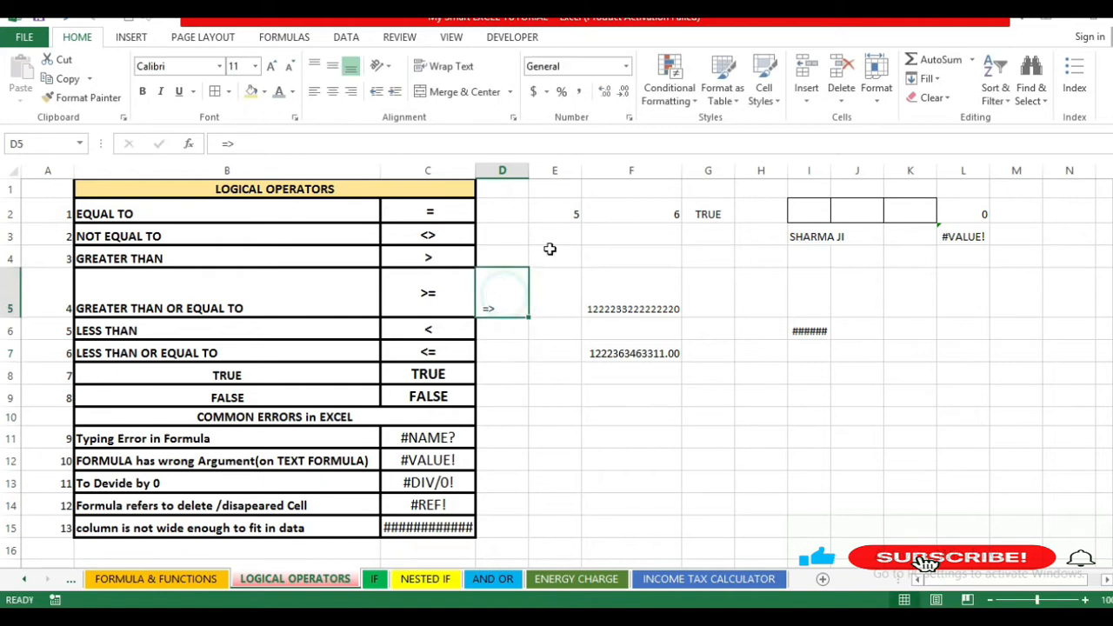
Enter the reversed-operator formula =E2=>F2 in cell G2 and accept the suggested correction to =E2>=F2
click(692, 208)
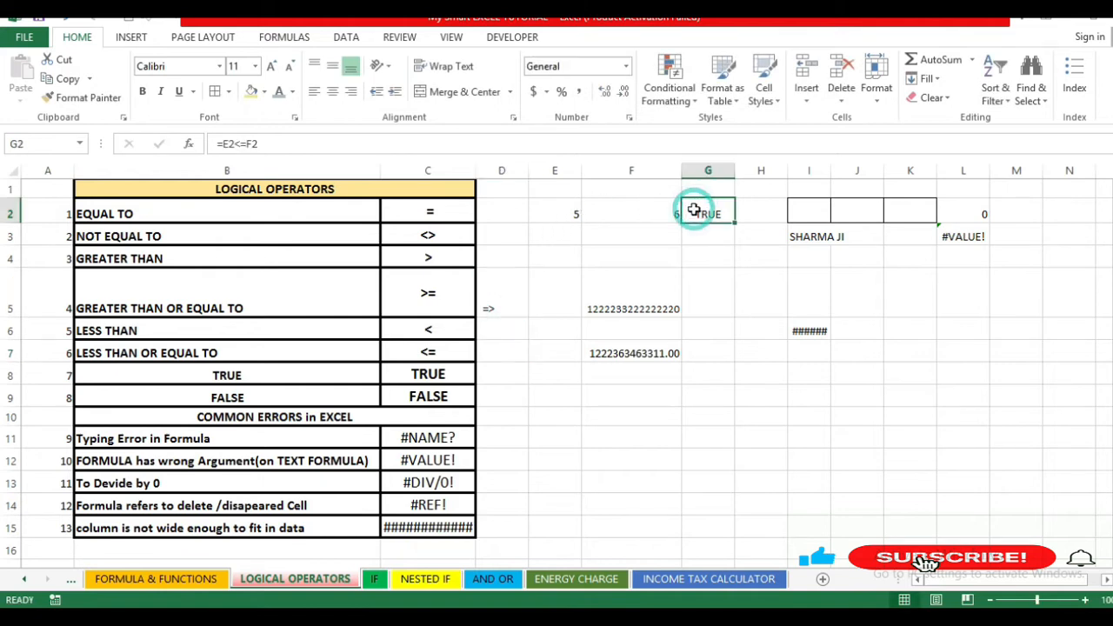
click(247, 143)
key(BackSpace)
key(BackSpace)
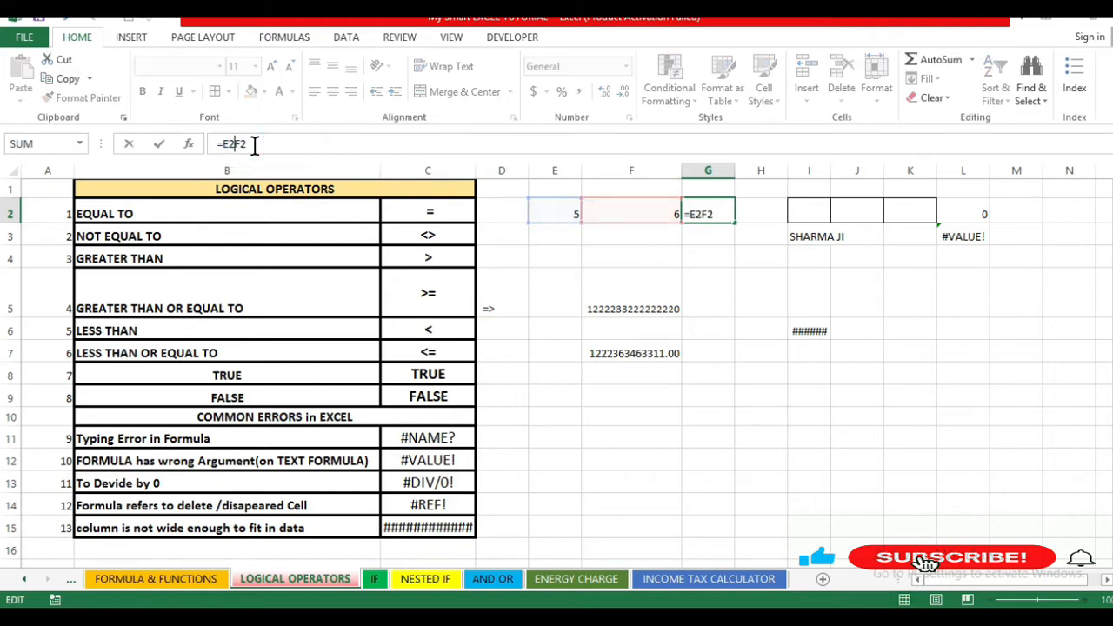
text(=)
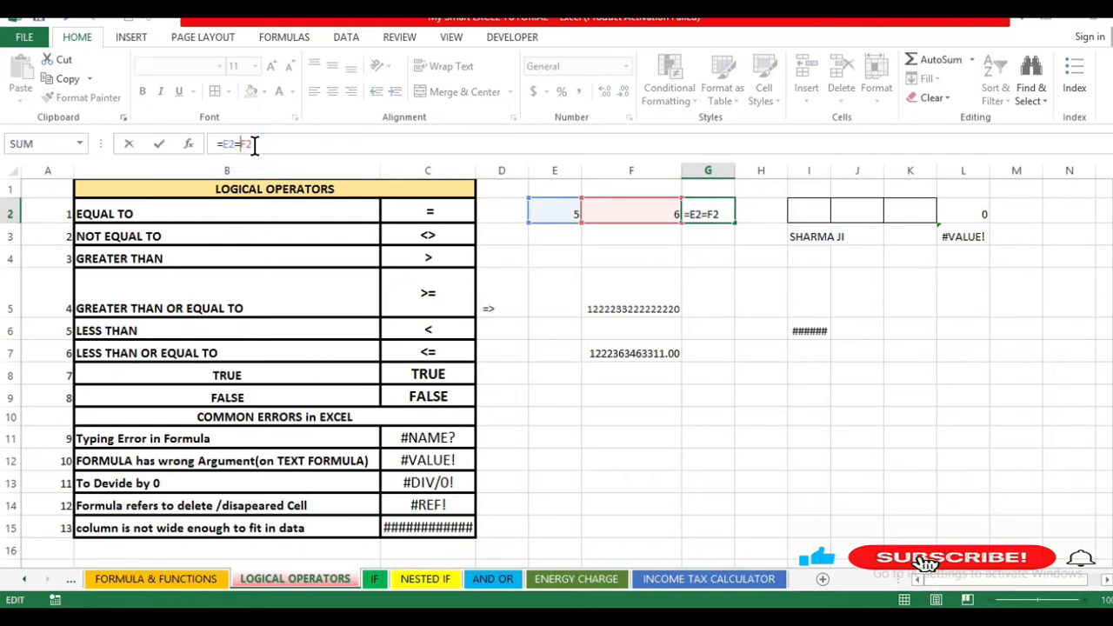
text(>)
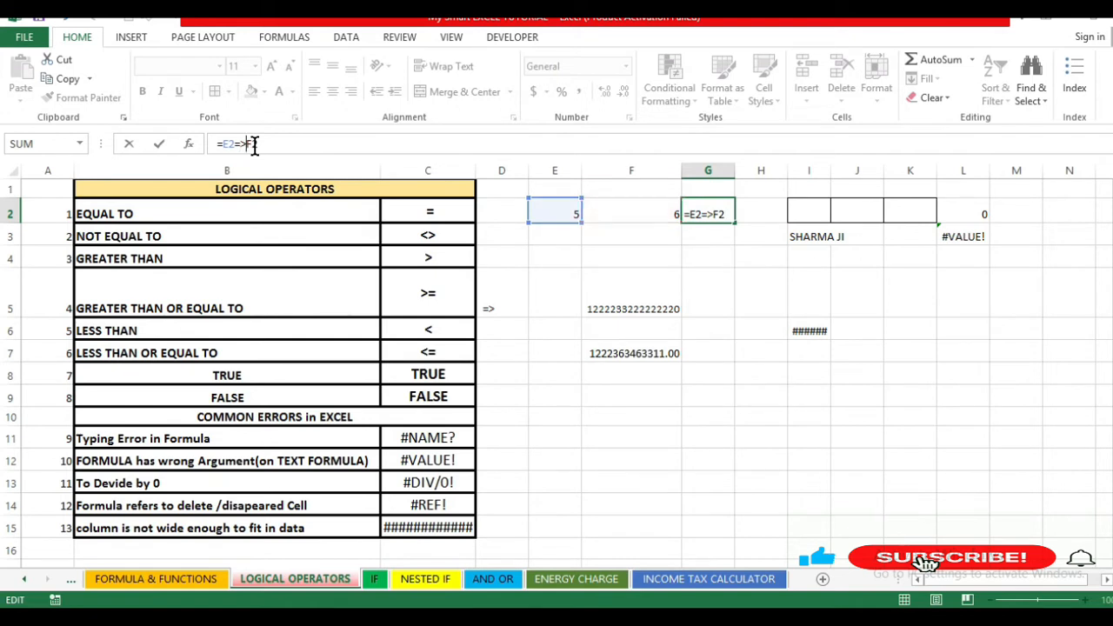
key(Return)
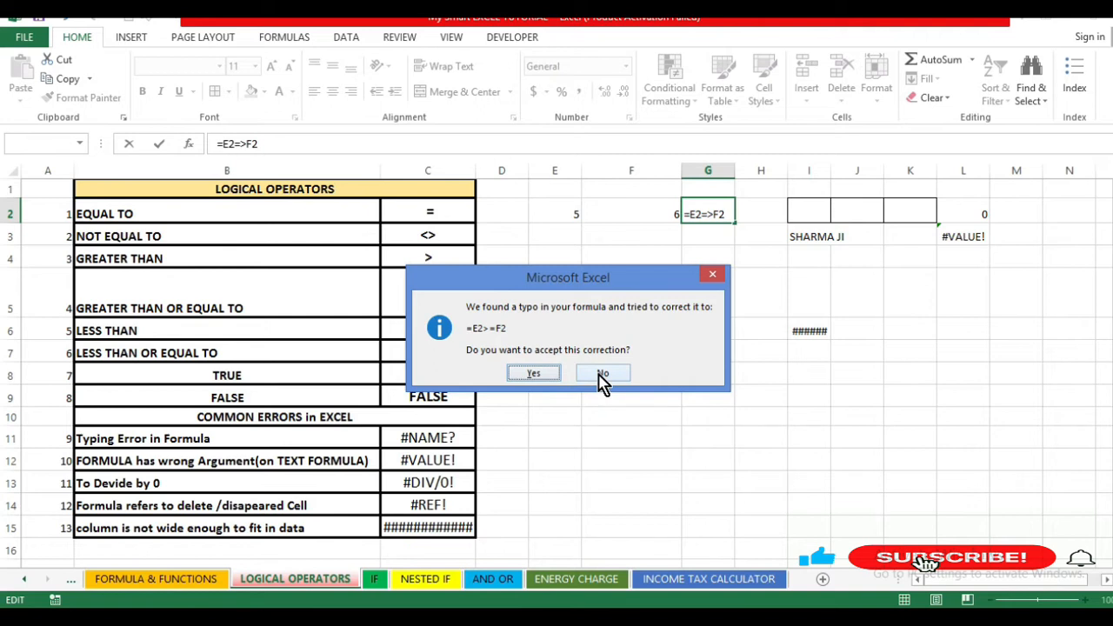
click(525, 373)
click(700, 213)
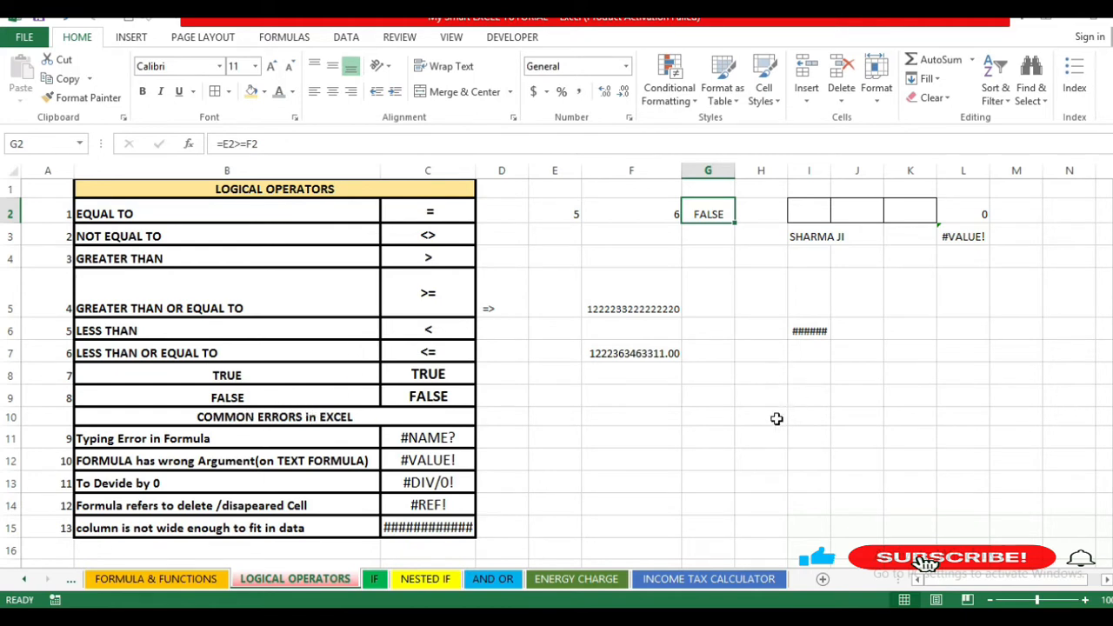
Enter the incomplete function name =SU in cell G8 to demonstrate a formula typing error
click(691, 381)
text(=SU)
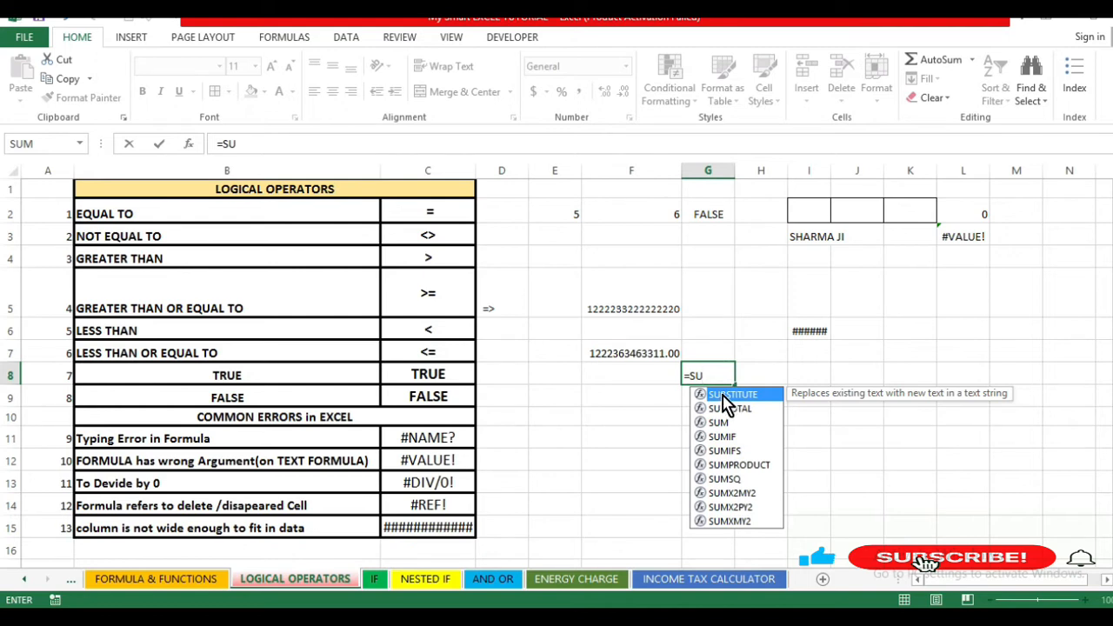
key(Return)
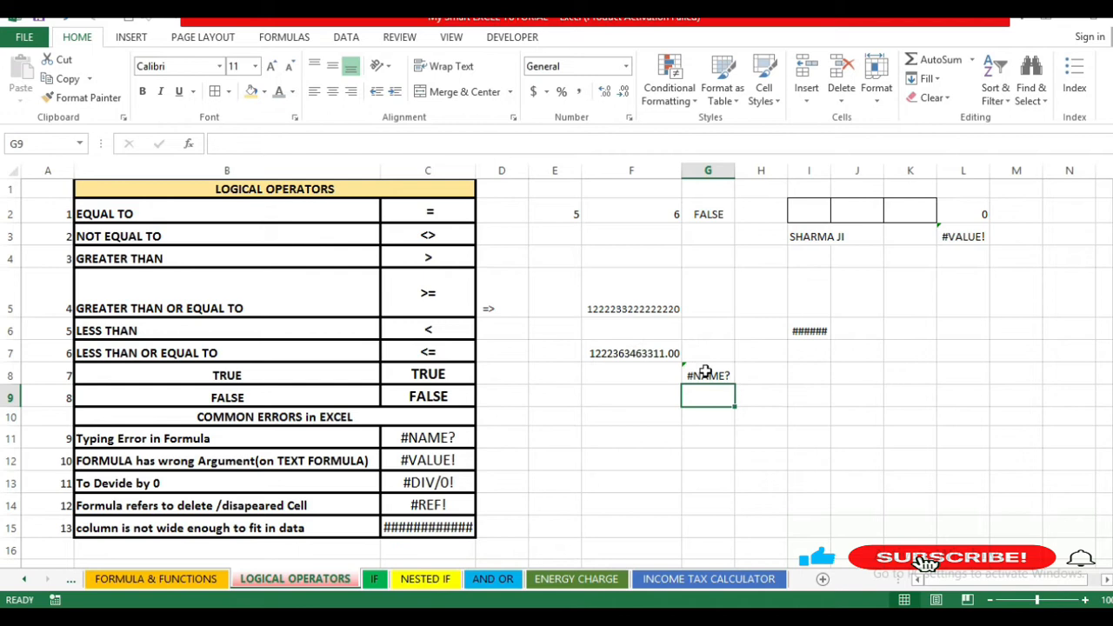
Correct the formula in cell G8 to =SUM(E2,F2)
click(706, 374)
click(254, 144)
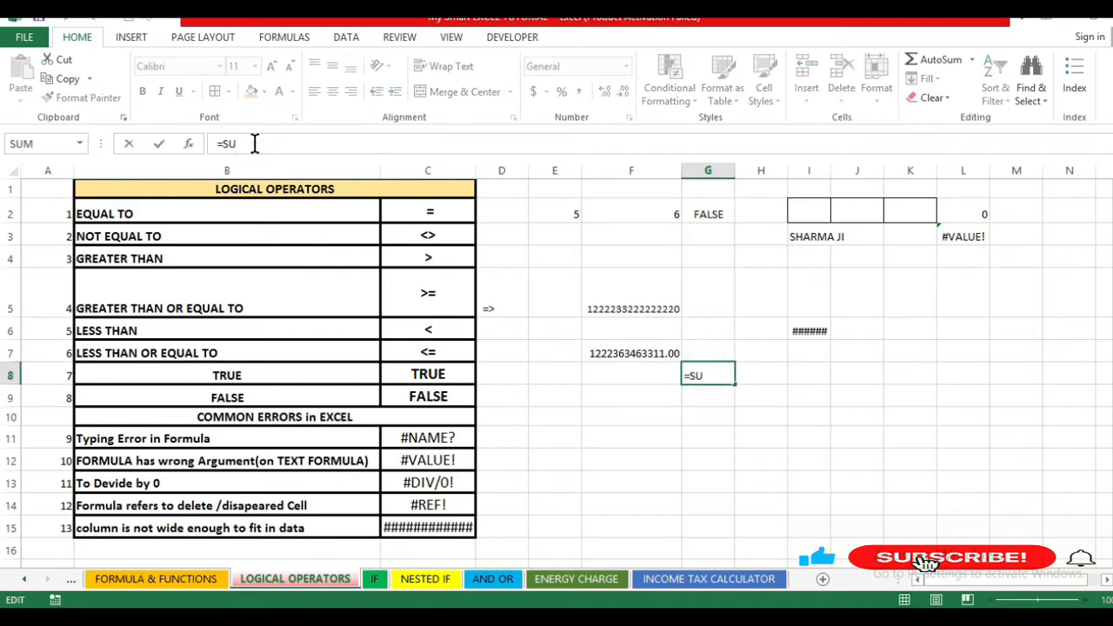
text(M)
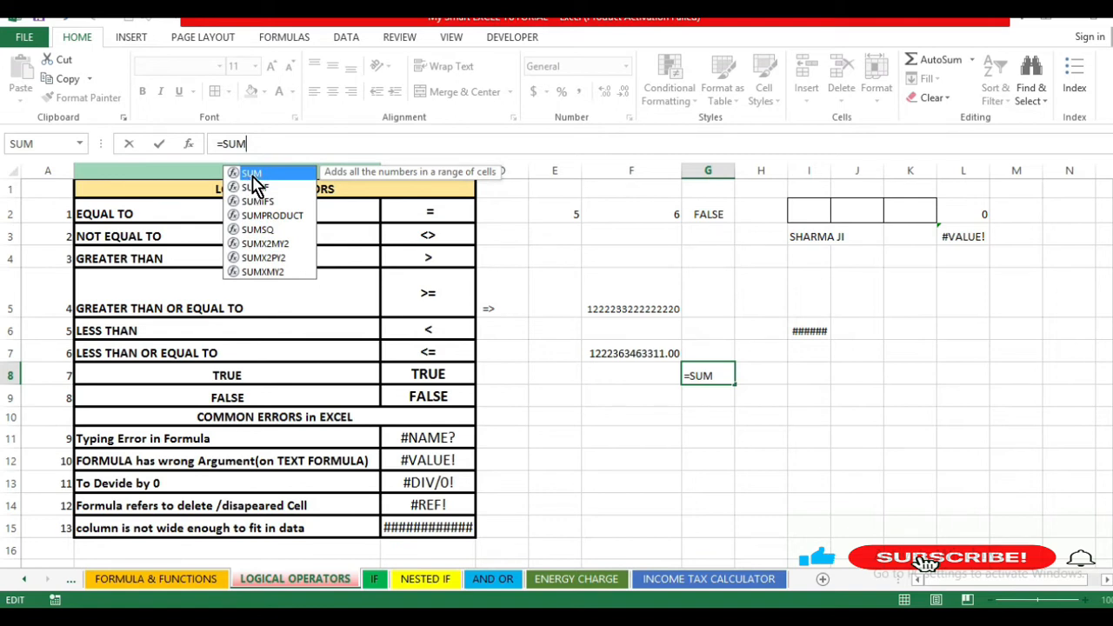
double_click(251, 174)
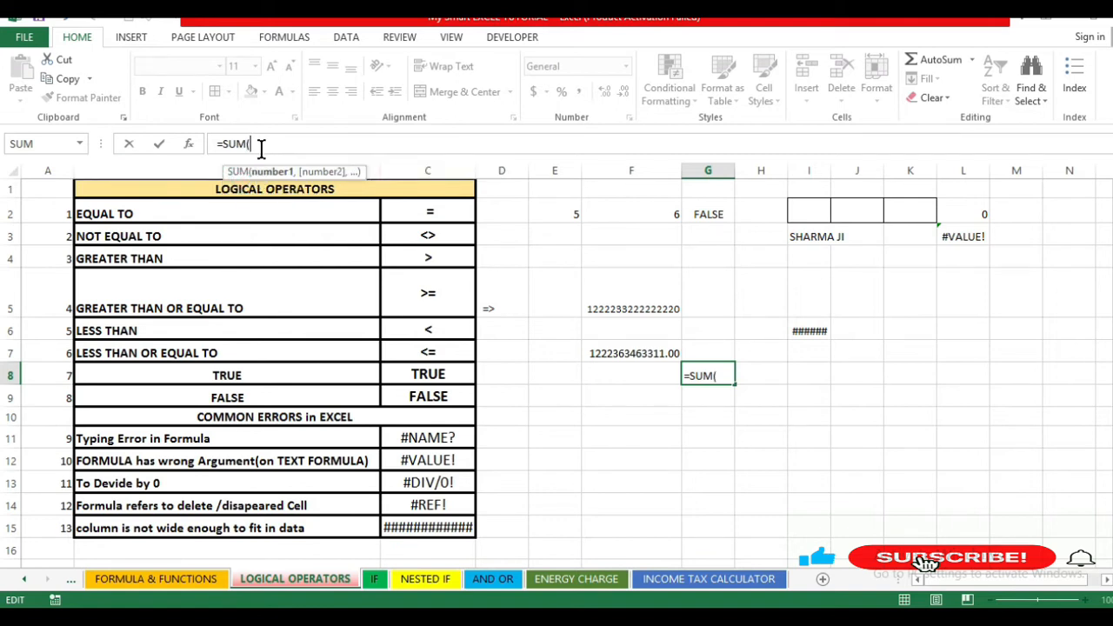
click(560, 211)
text(,)
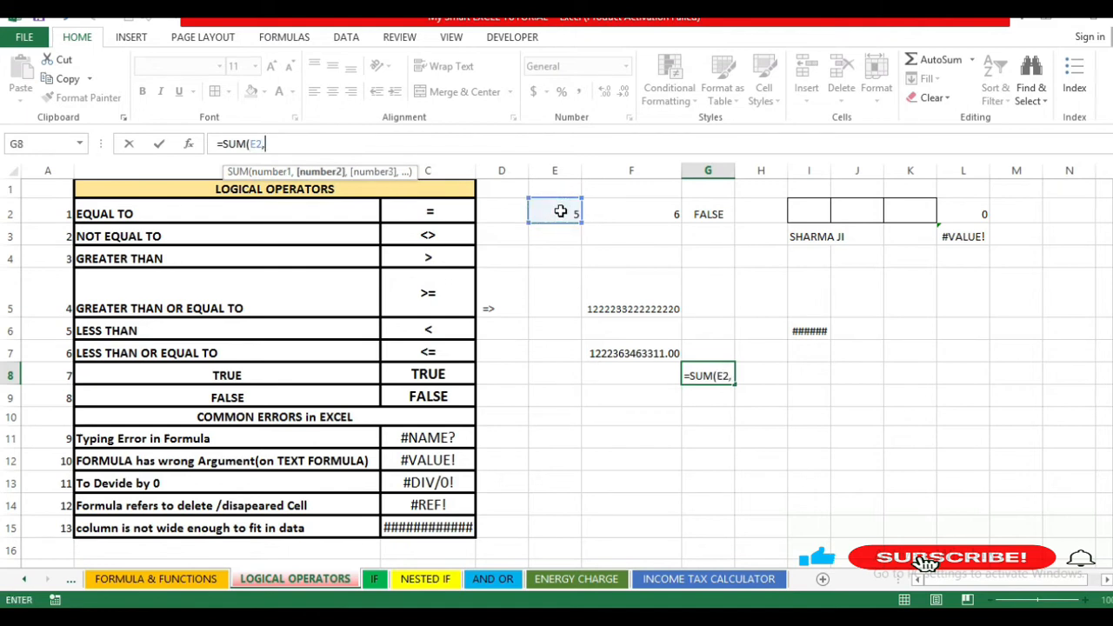
click(632, 210)
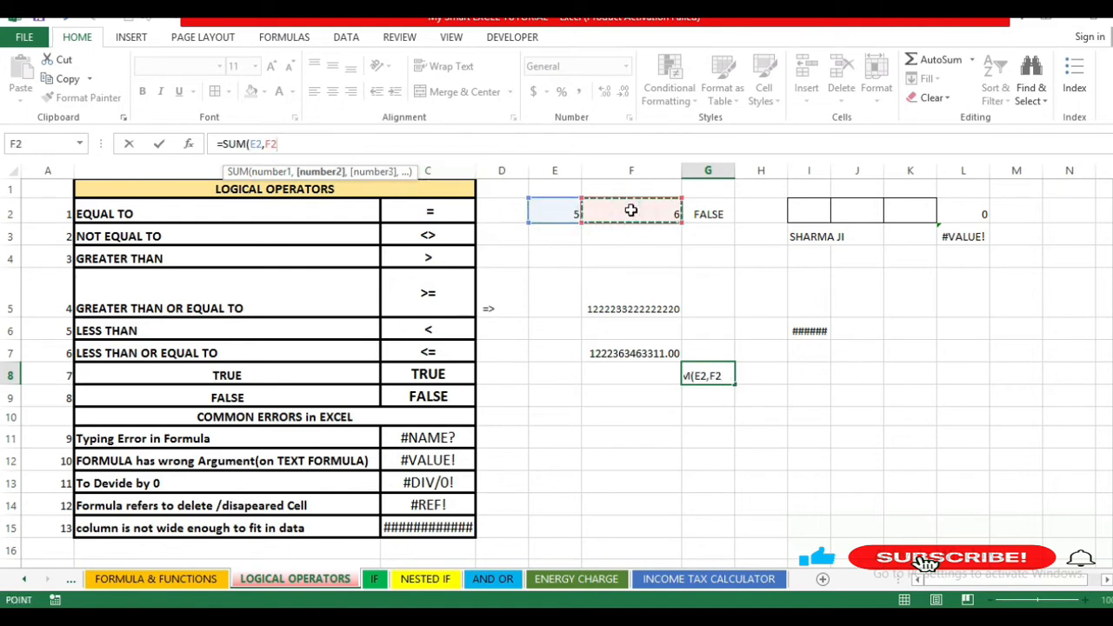
text())
key(Return)
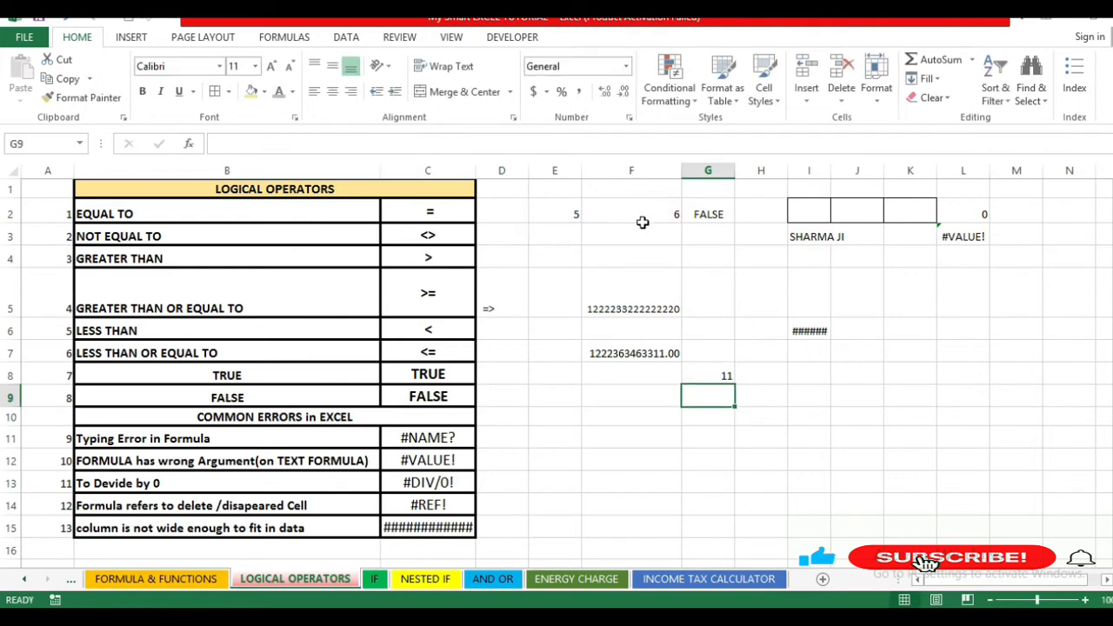
Misspell the function name in cell G8's formula by removing the M from SUM
click(722, 374)
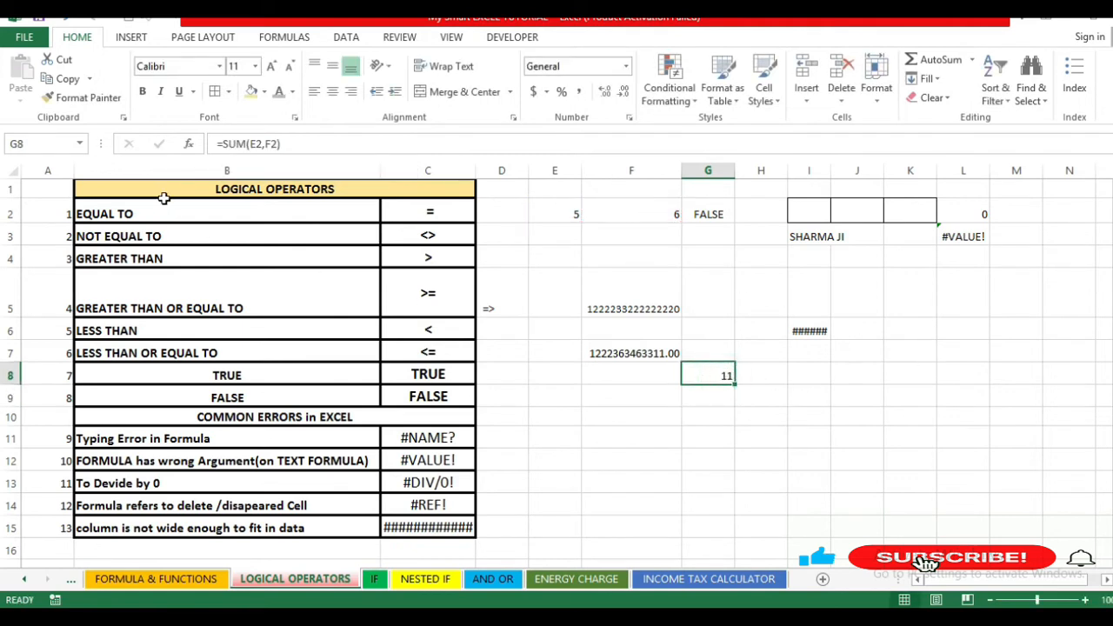
click(247, 145)
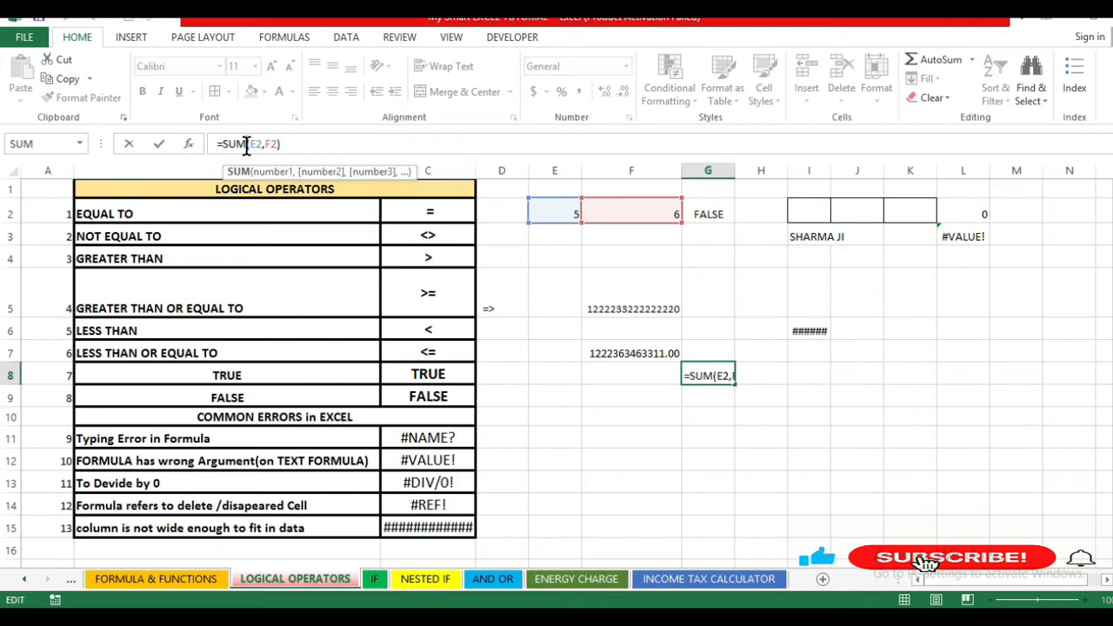
key(BackSpace)
key(Return)
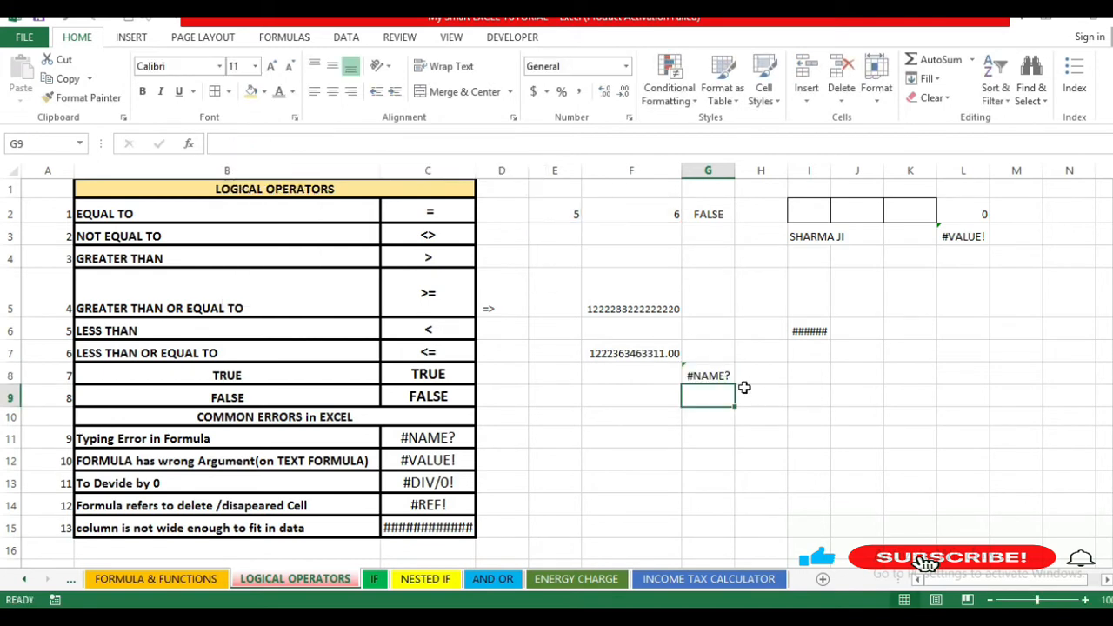
Enter the formula =I3/2 in cell I4 to divide the text in I3 by a number
click(713, 377)
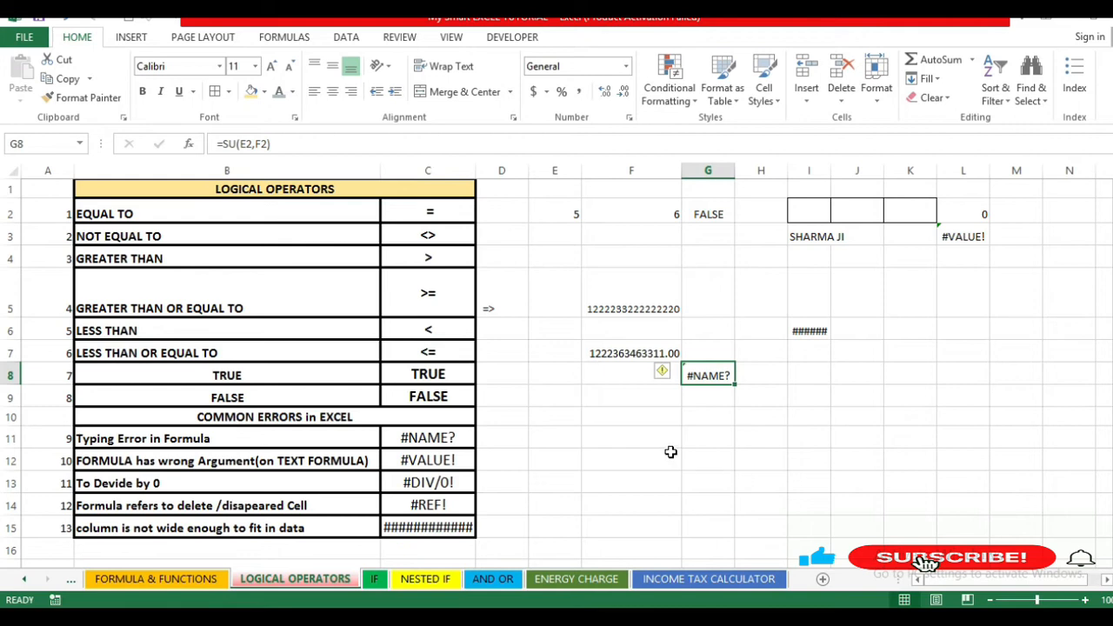
click(810, 241)
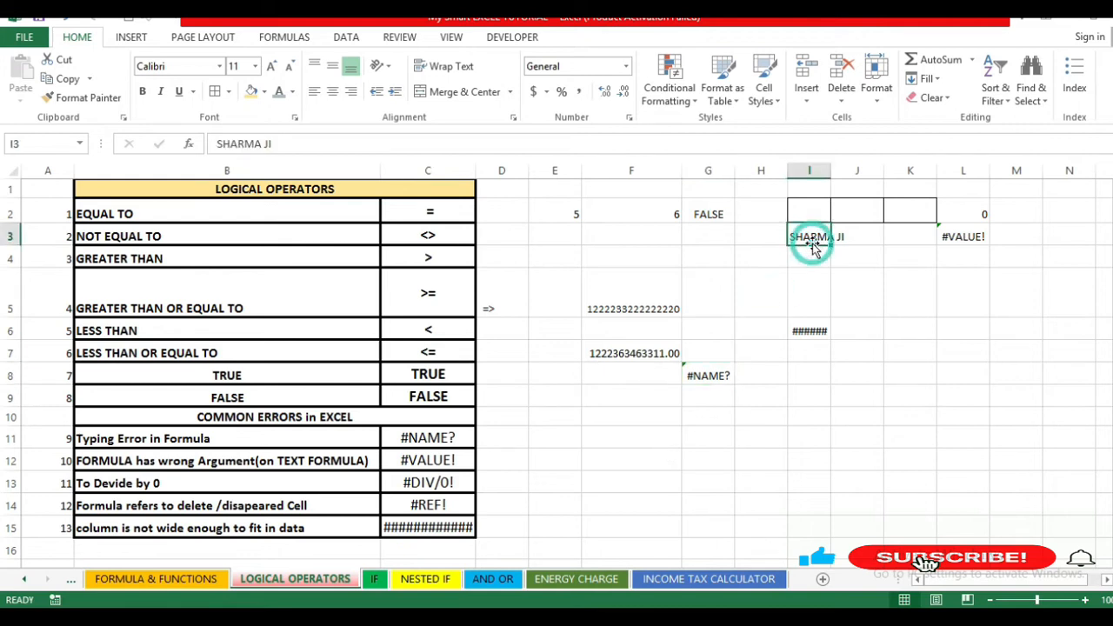
click(812, 262)
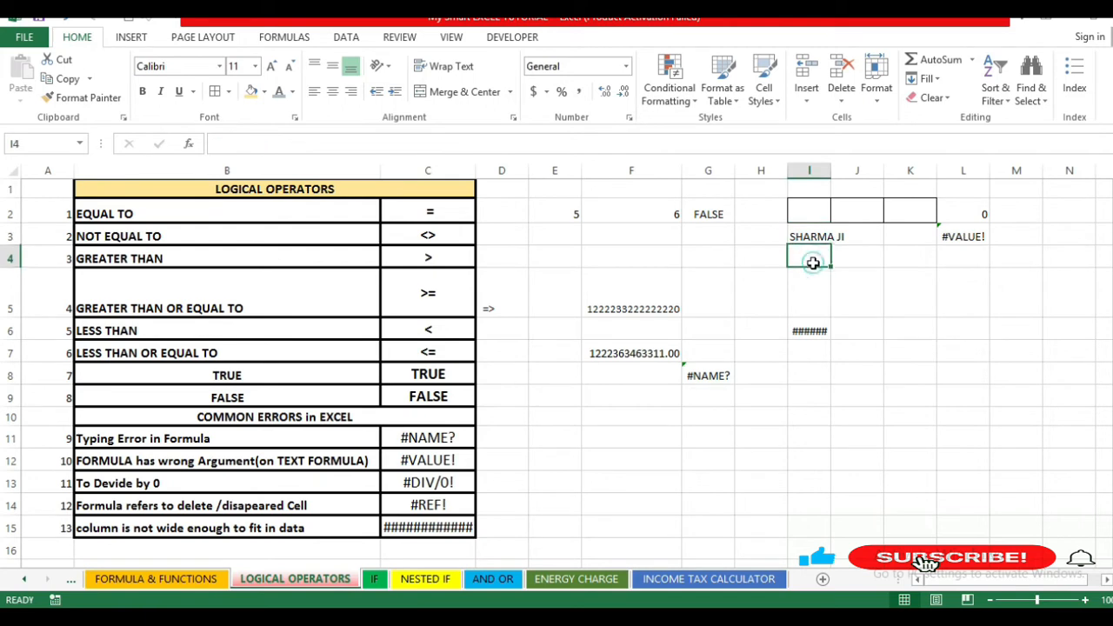
text(=)
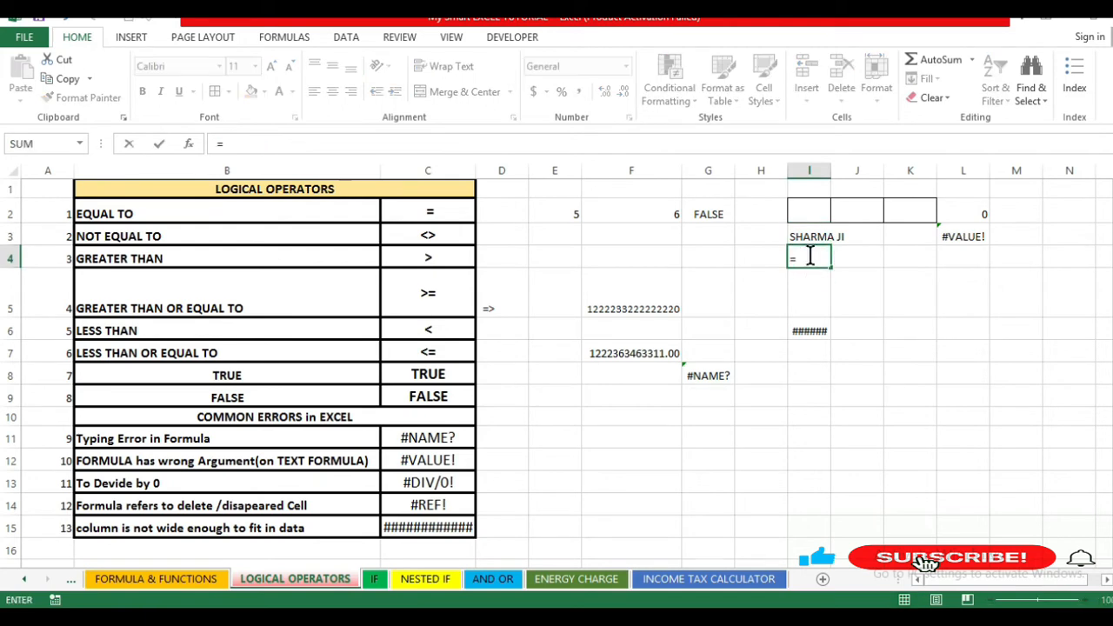
click(809, 236)
text(/2)
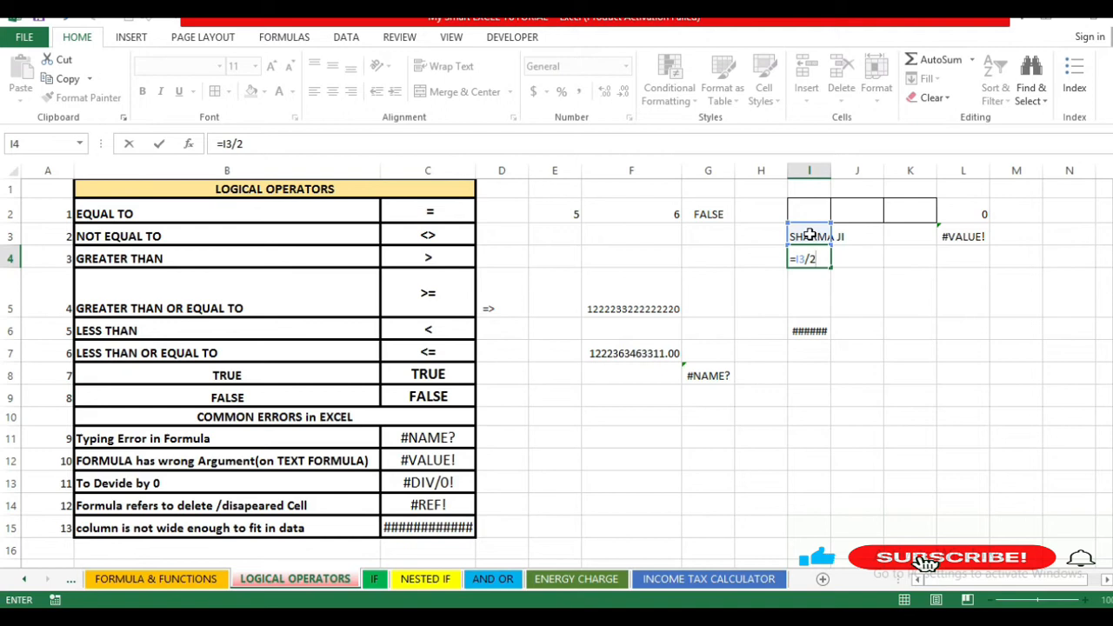
key(Return)
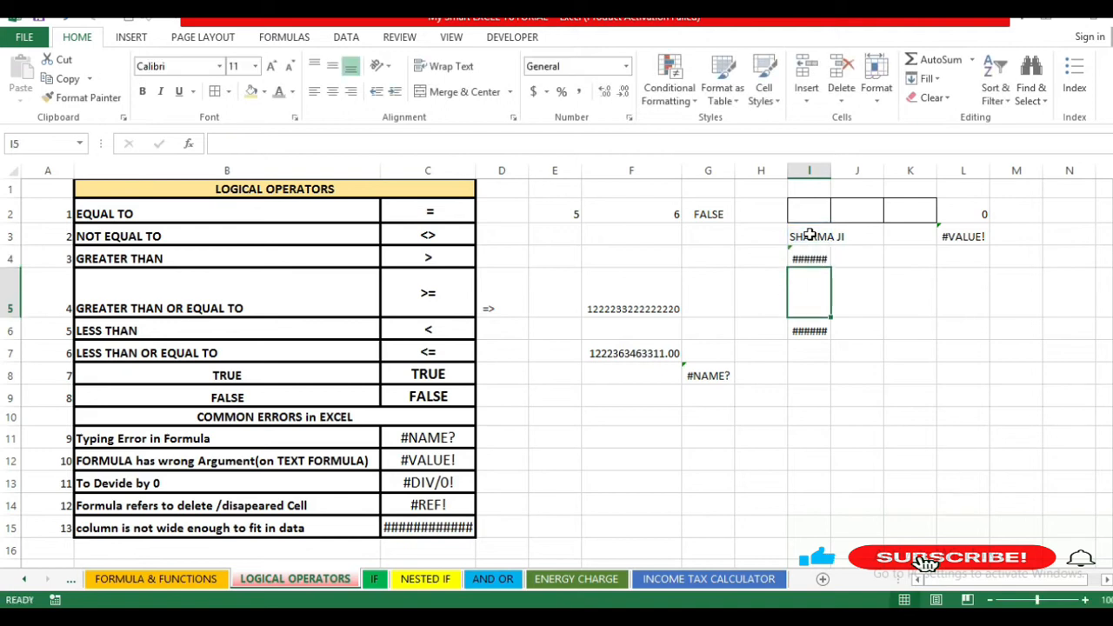
Autofit column I to its contents and select cell I4
double_click(831, 168)
click(830, 168)
click(834, 259)
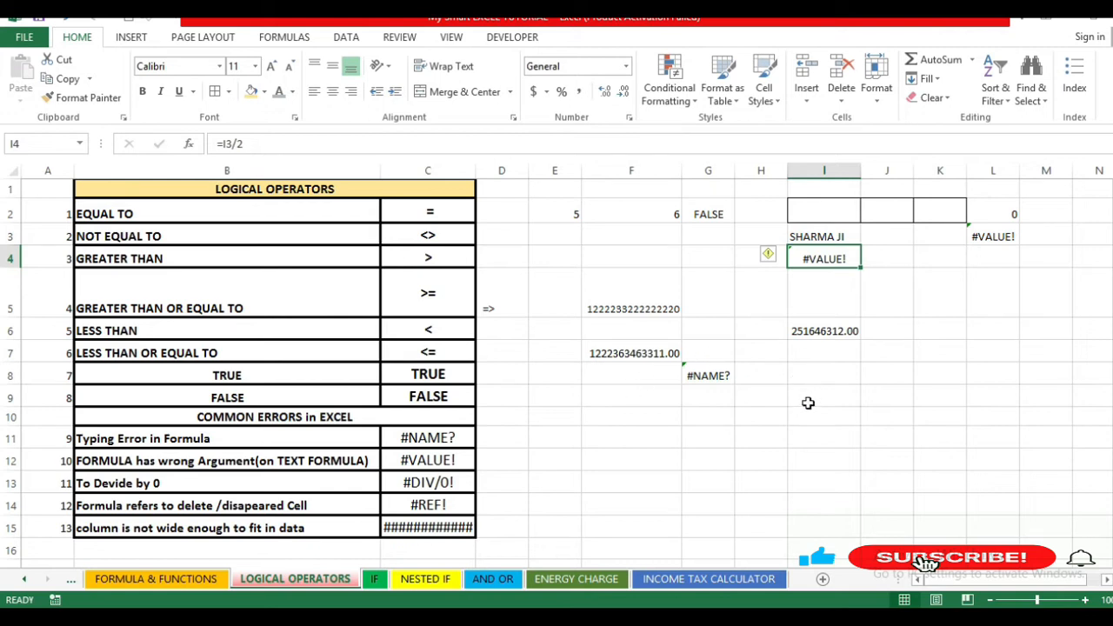
Enter the formula =E2/0 in cell F4 to demonstrate a division by zero
click(584, 254)
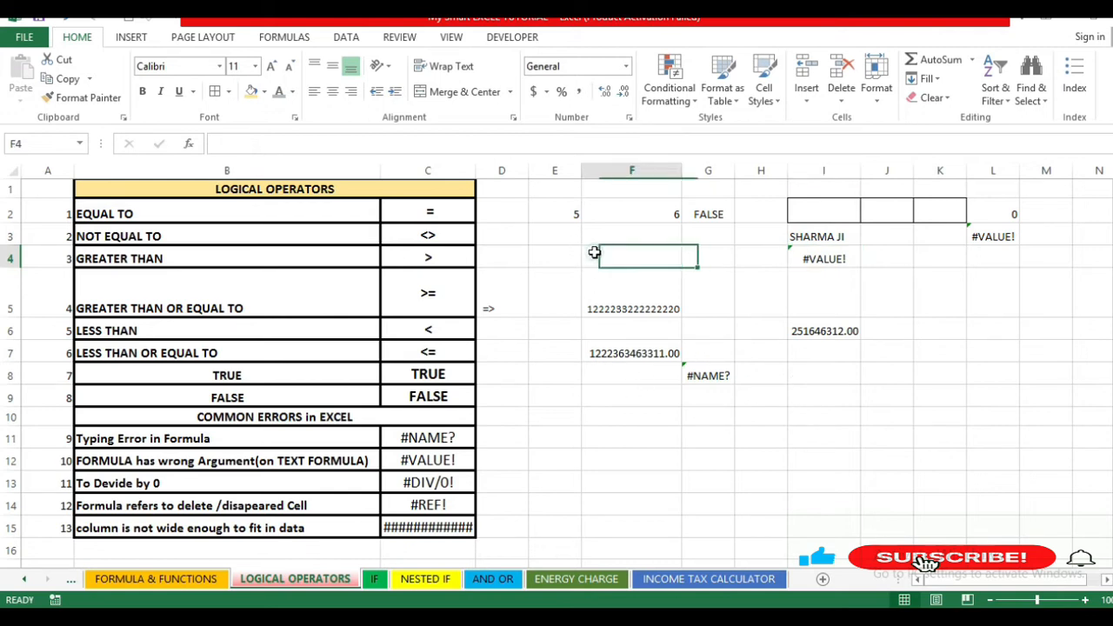
text(=)
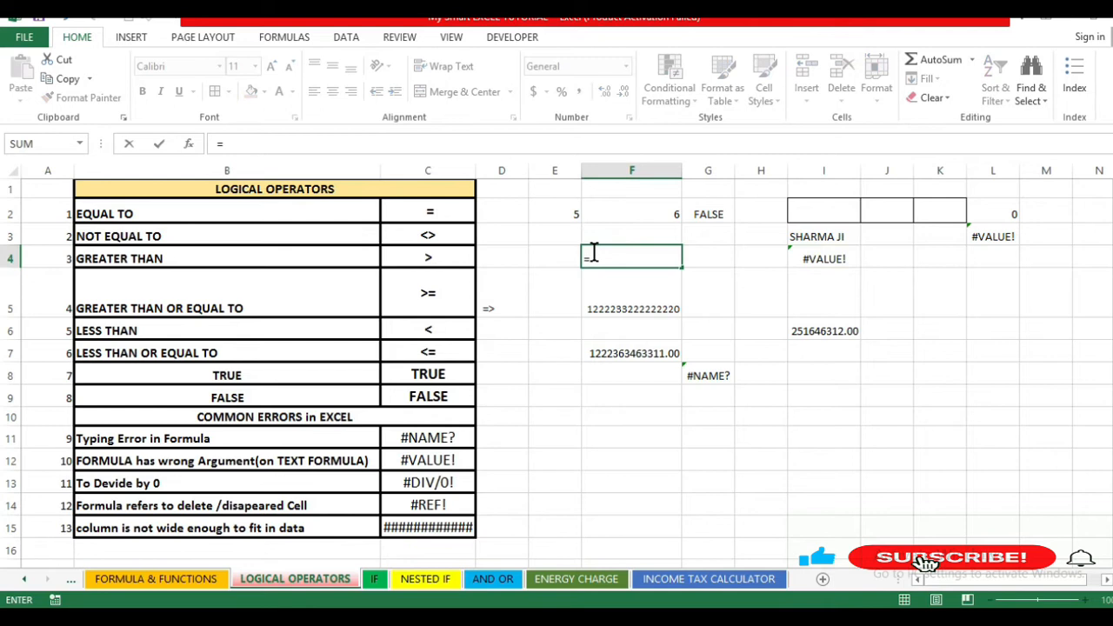
click(570, 207)
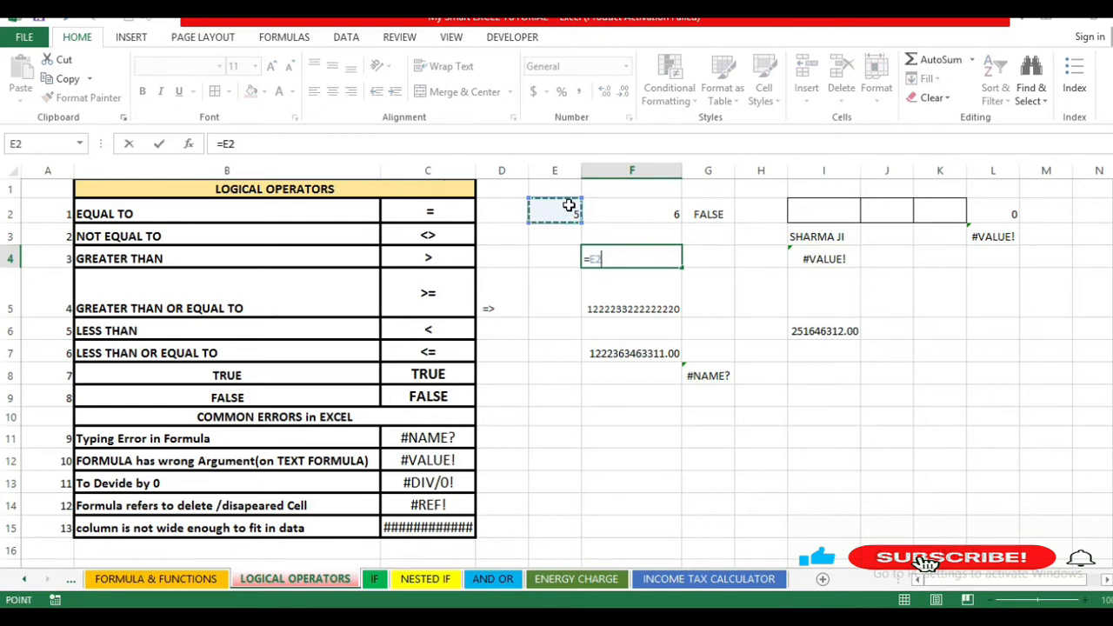
text(/0)
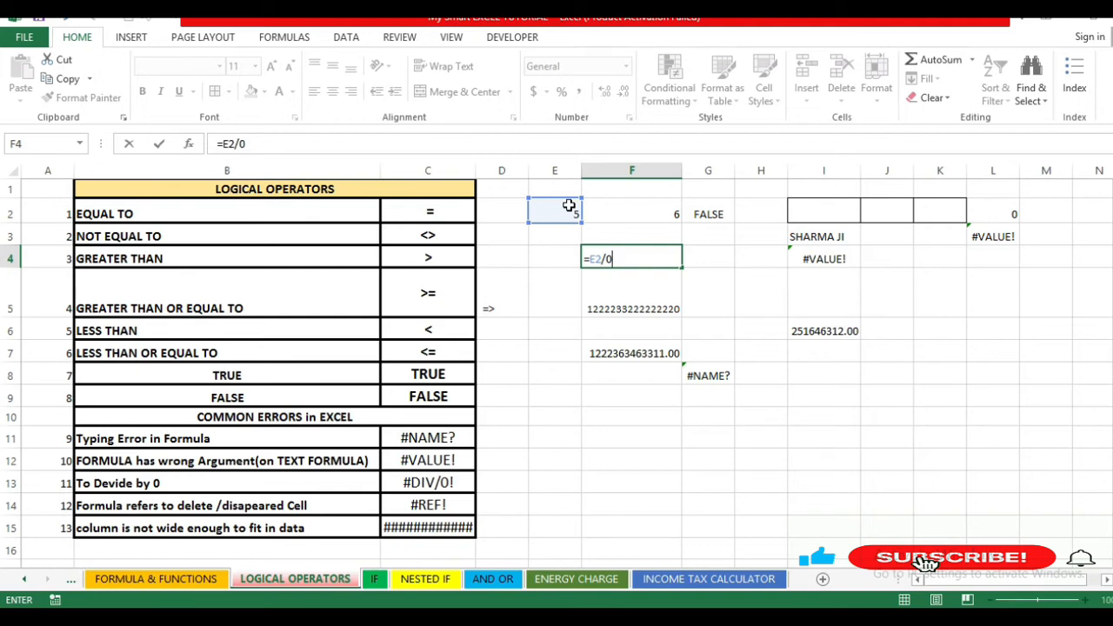
key(Return)
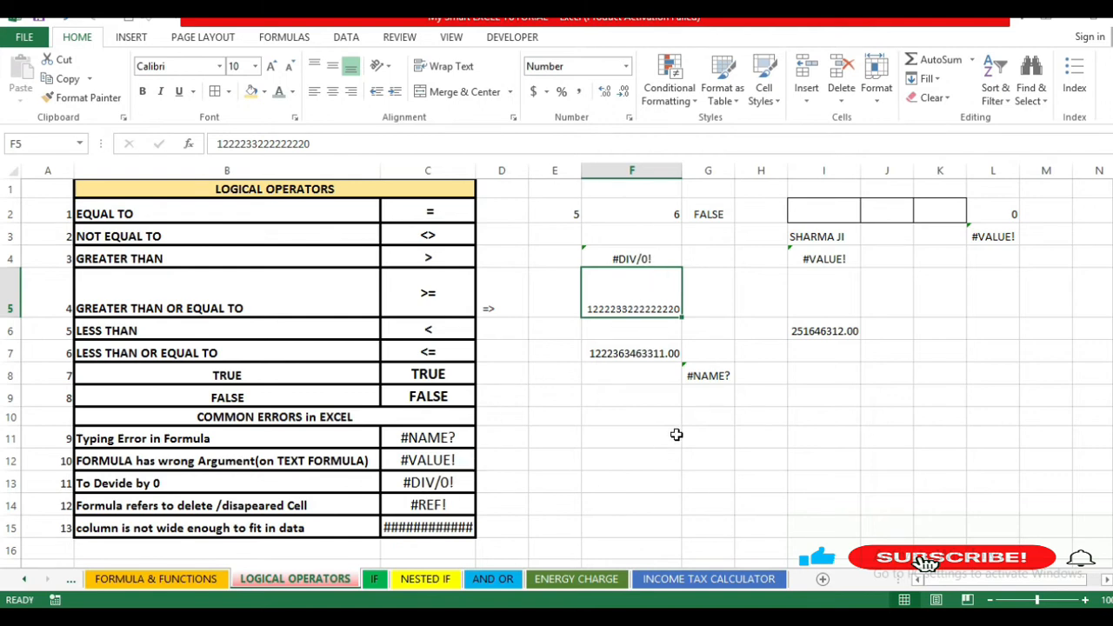
Enter the formula =SUM(E2,F2) in cell G3 and reselect that cell
click(710, 236)
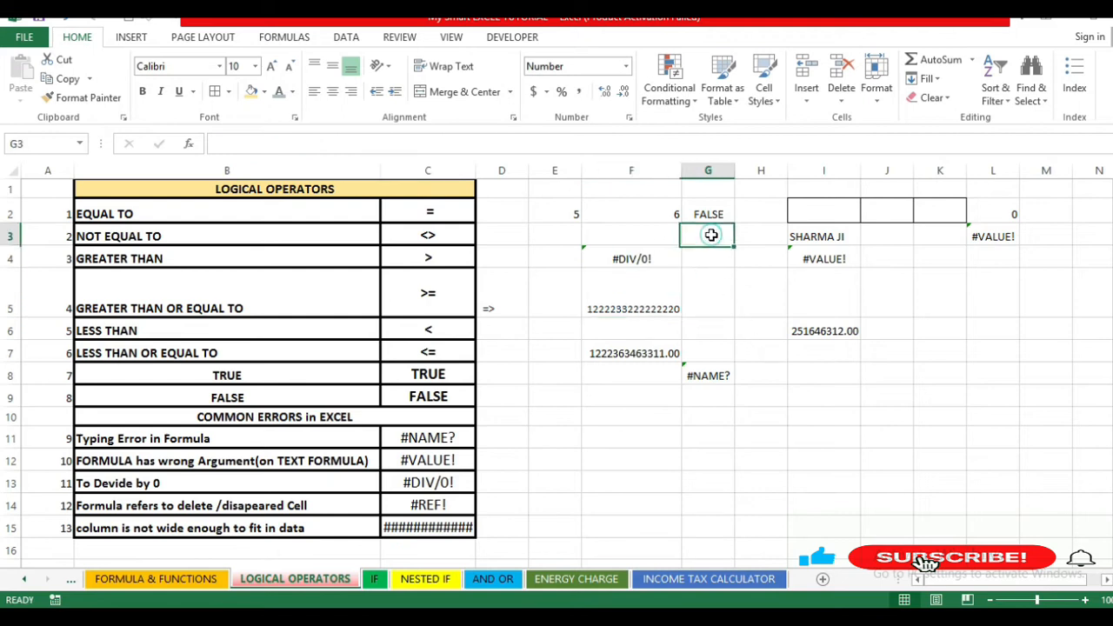
text(=)
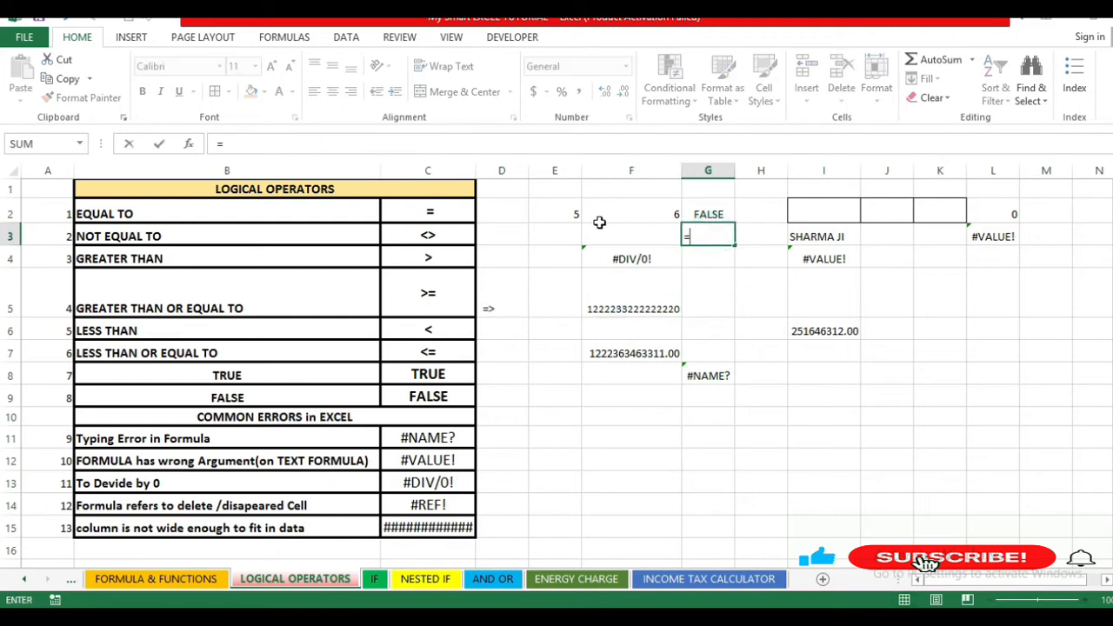
text(SUM)
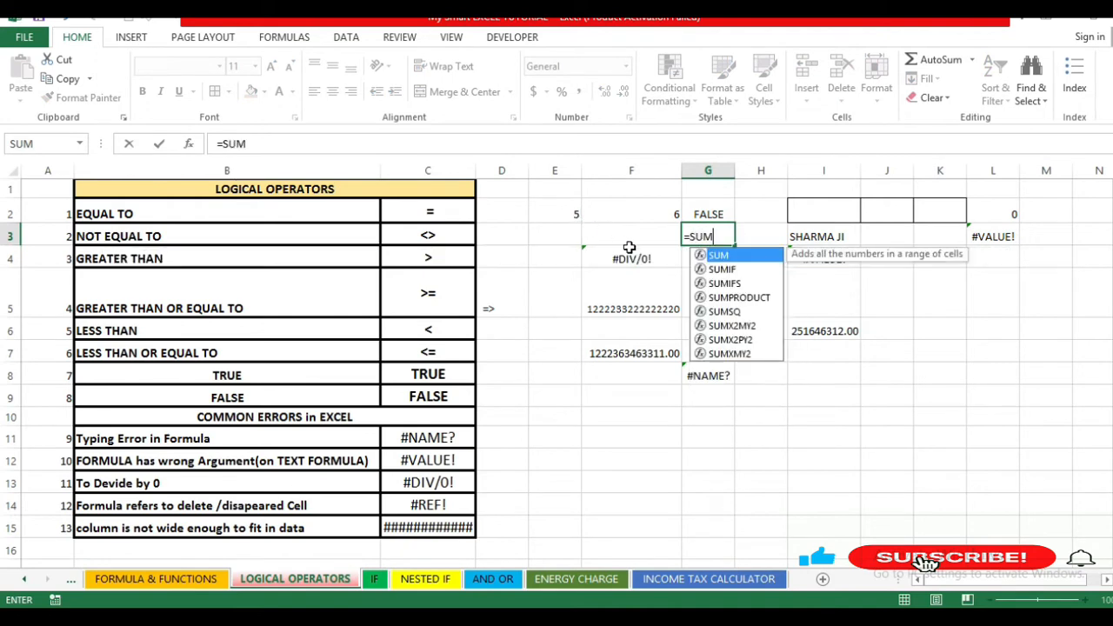
double_click(721, 255)
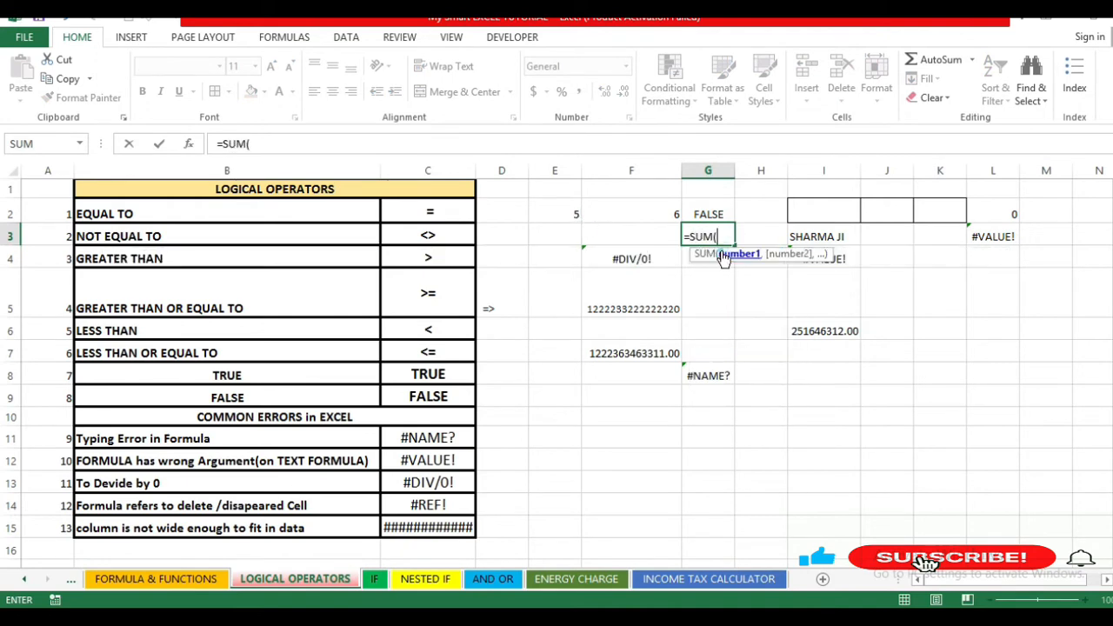
click(575, 211)
text(,)
click(612, 212)
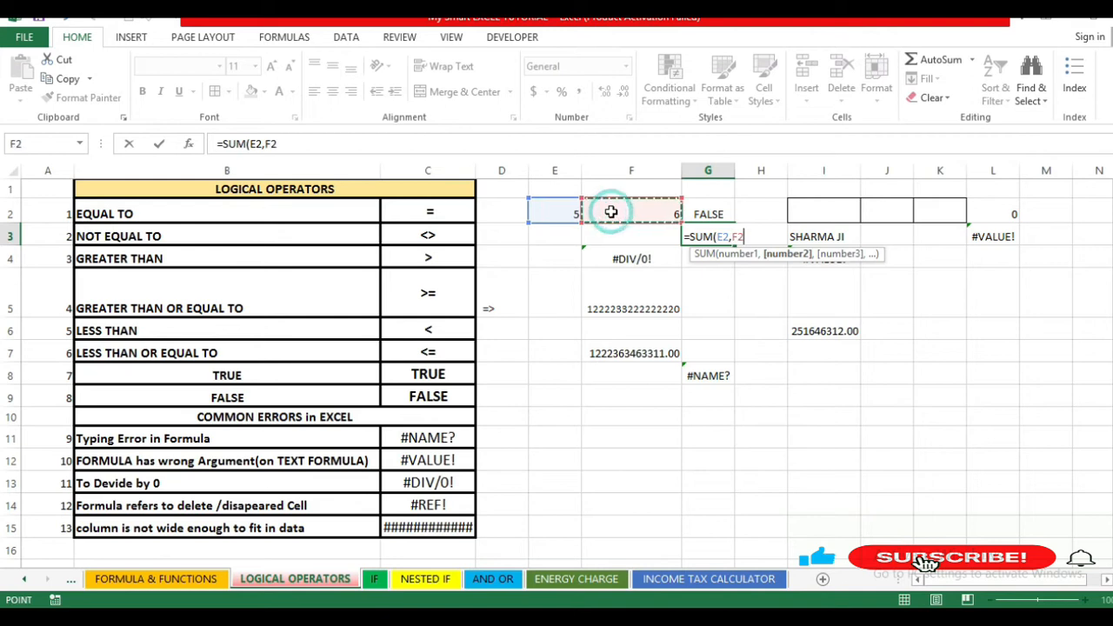
text())
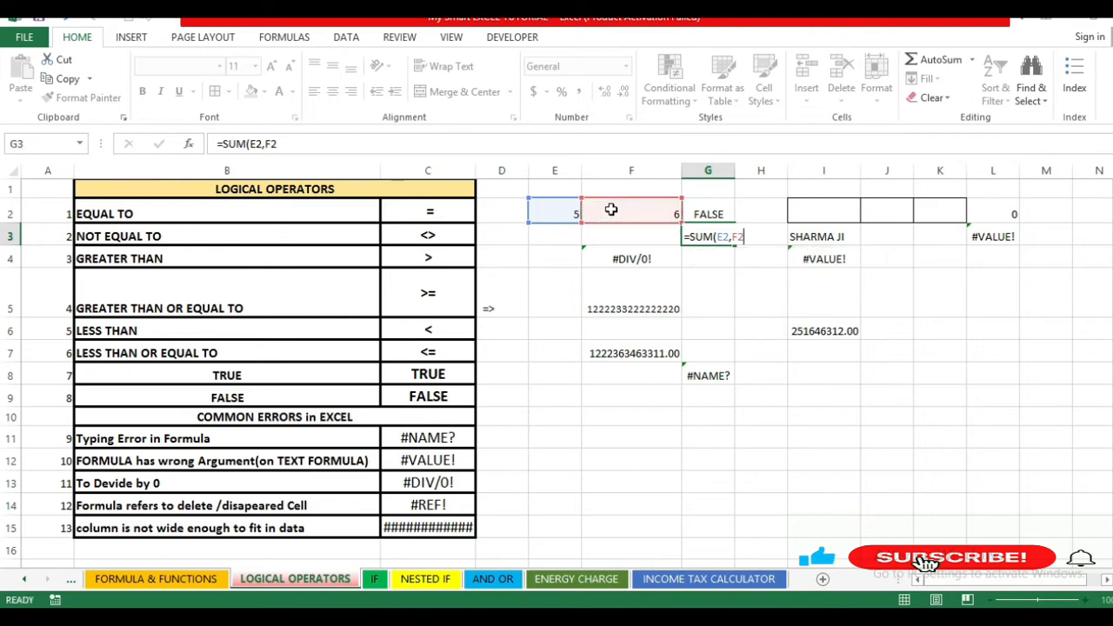
key(Return)
click(706, 234)
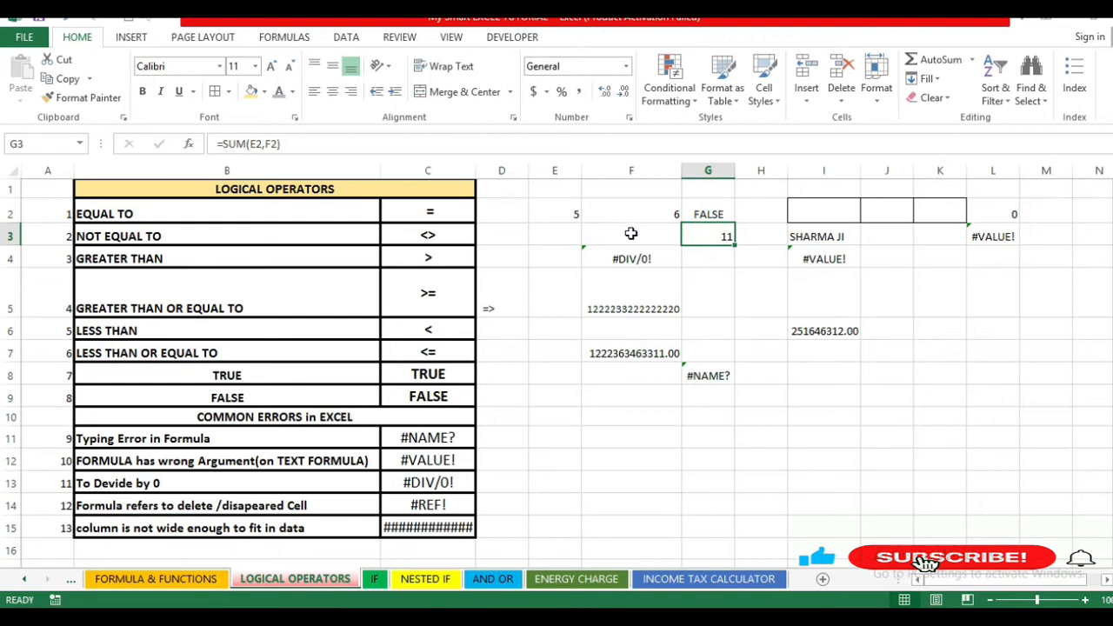
double_click(723, 238)
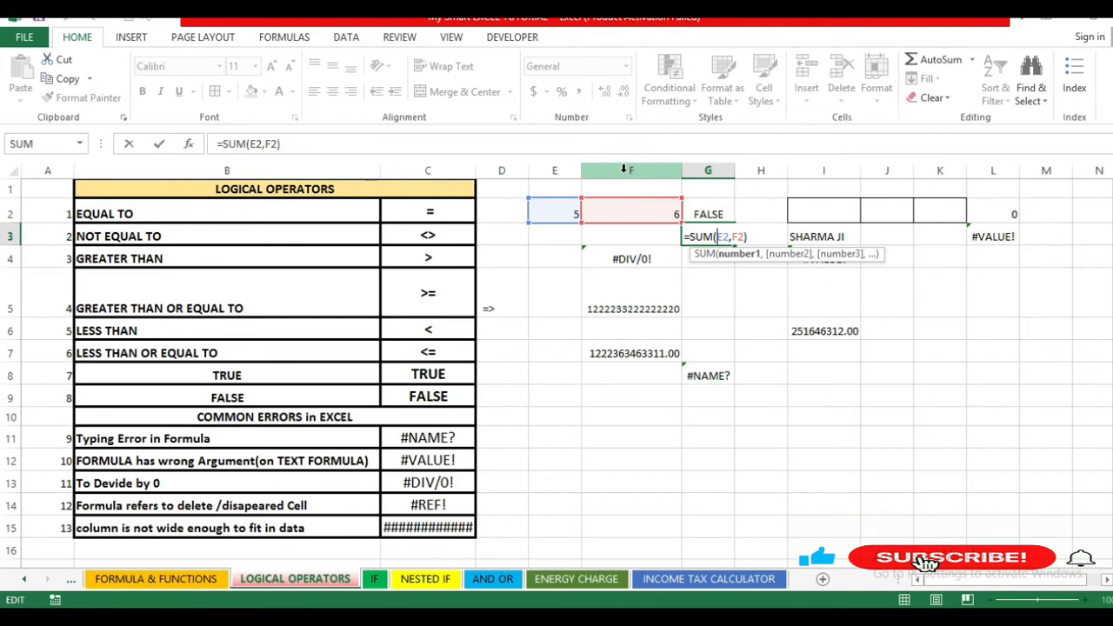
click(624, 170)
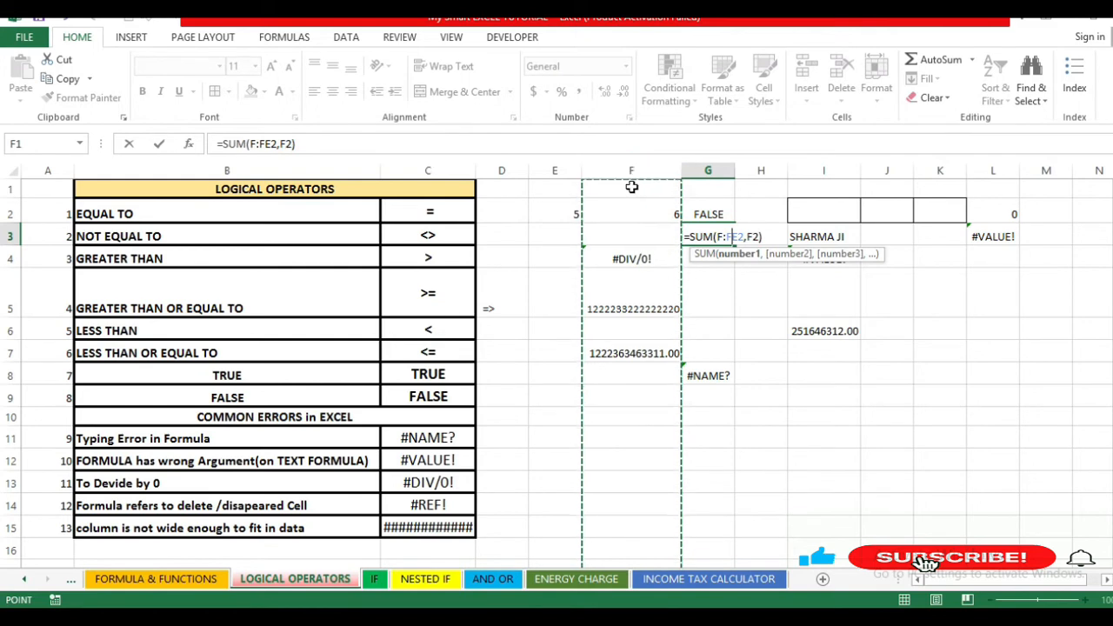
key(BackSpace)
key(BackSpace)
key(BackSpace)
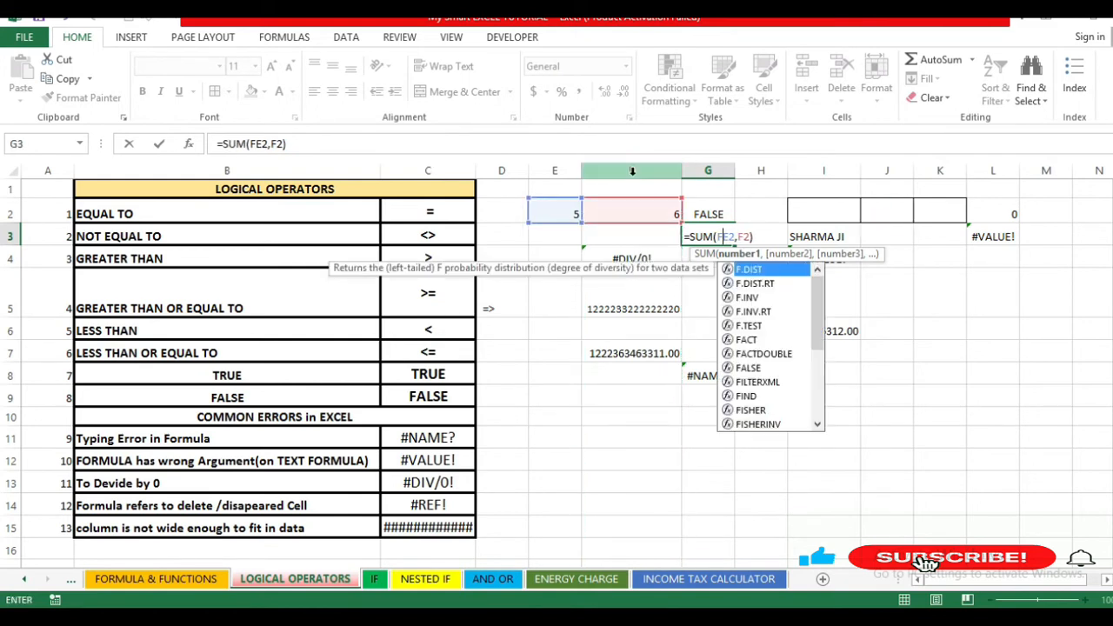
key(Return)
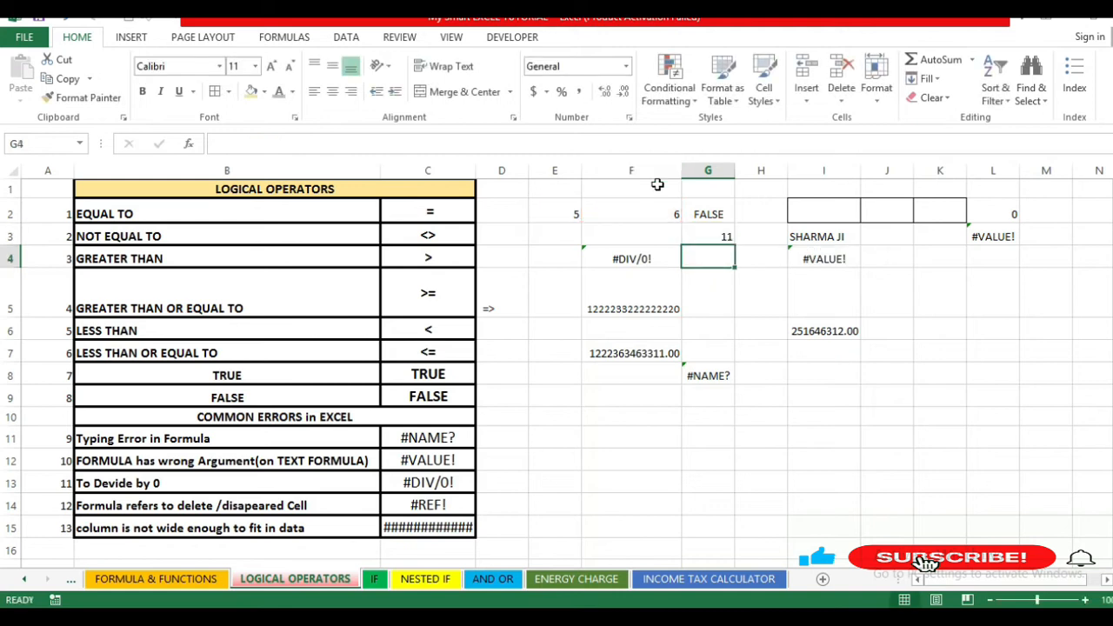
Delete column F to break the formulas referring to it, and select cell F3 to inspect its formula
click(632, 170)
right_click(651, 174)
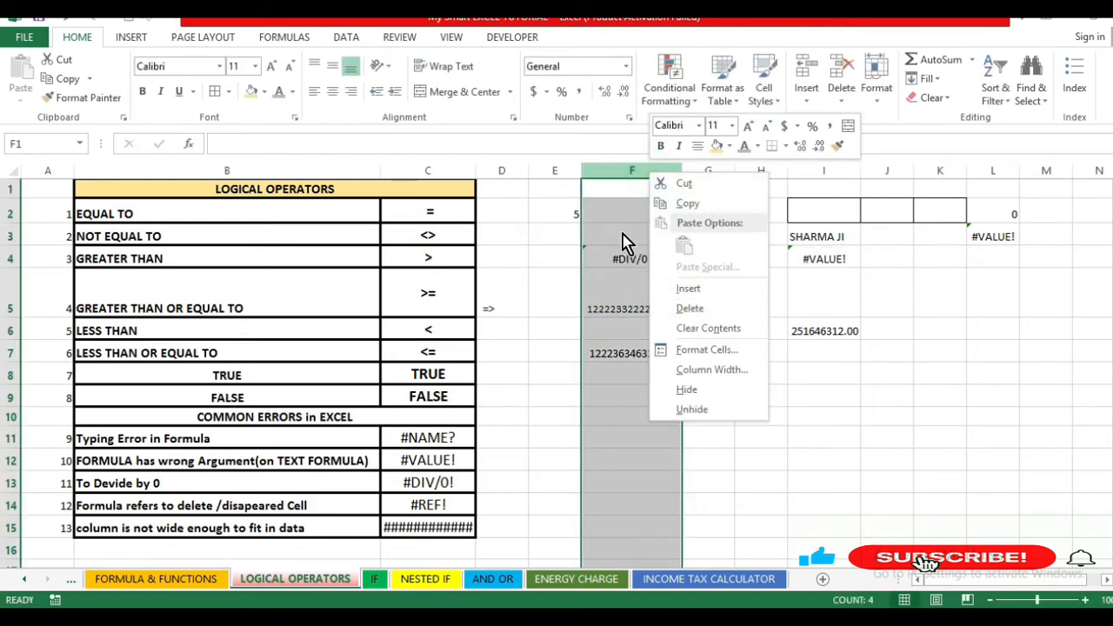
click(689, 310)
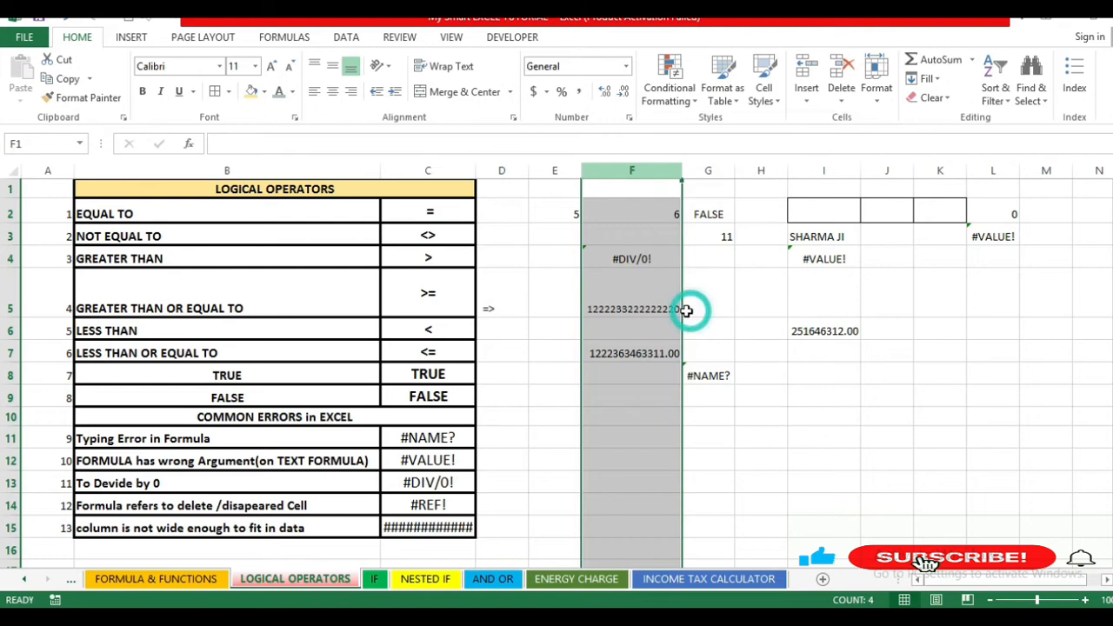
click(609, 236)
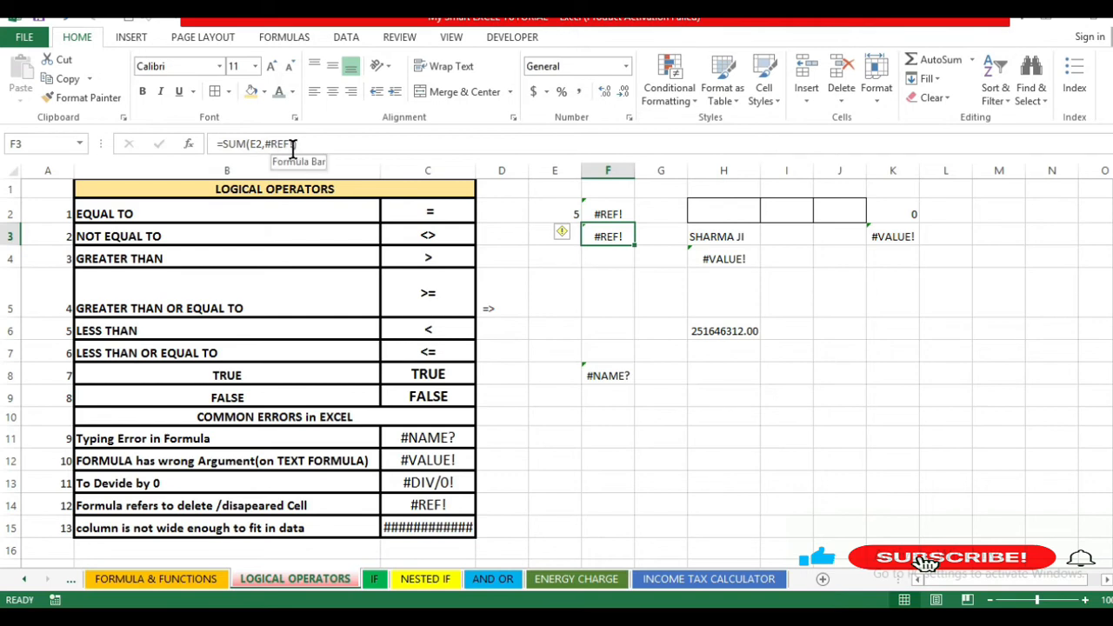
click(611, 398)
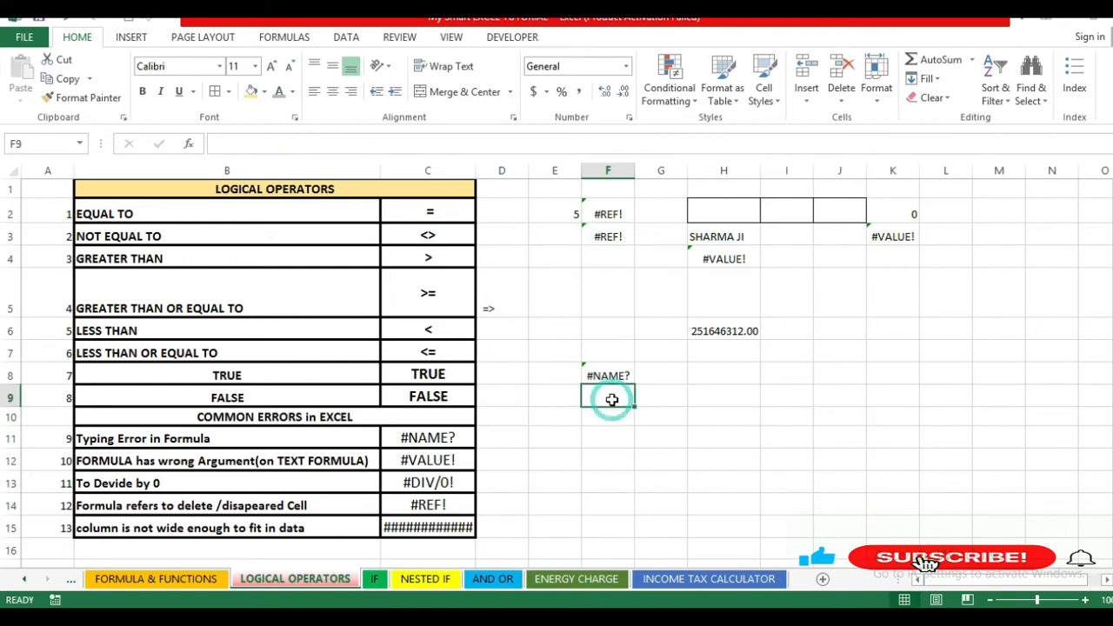
click(626, 68)
click(591, 124)
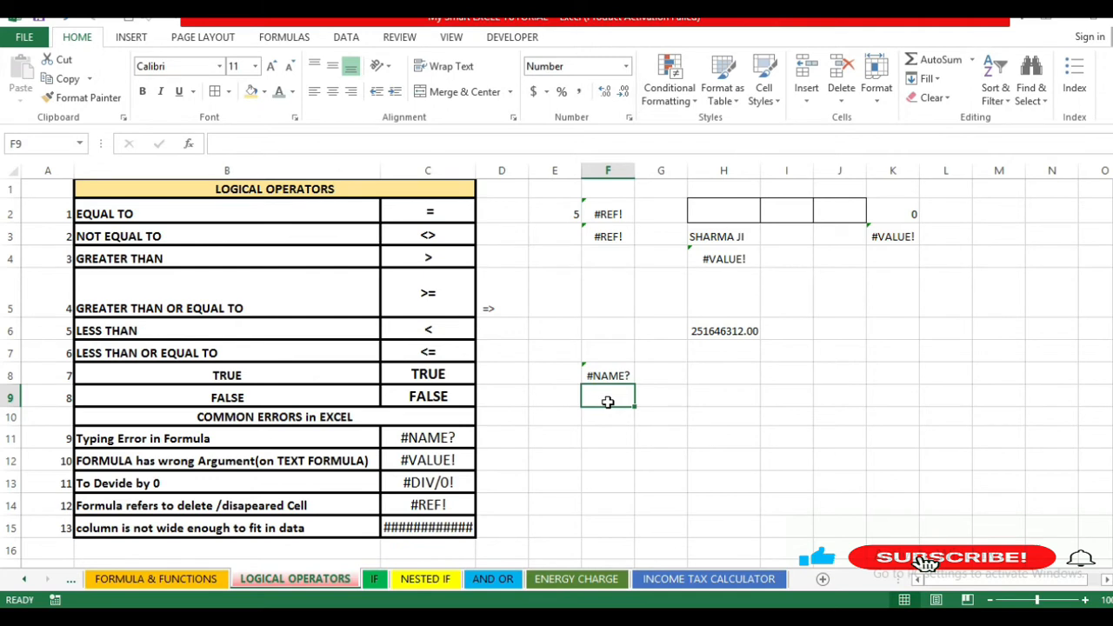
text(1245655)
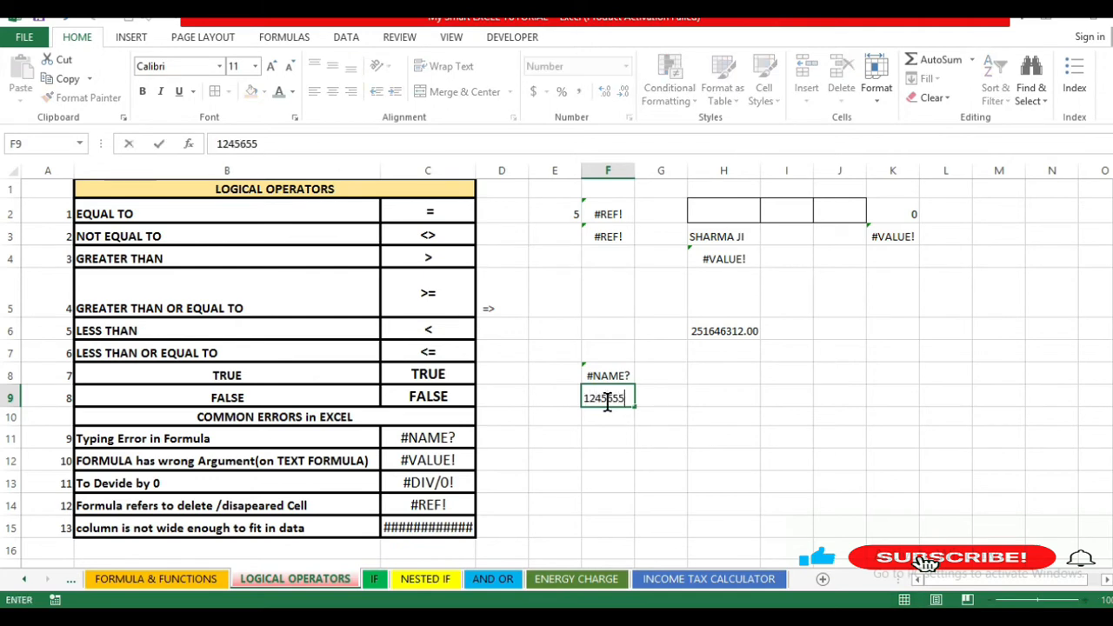
text(6666666)
key(Return)
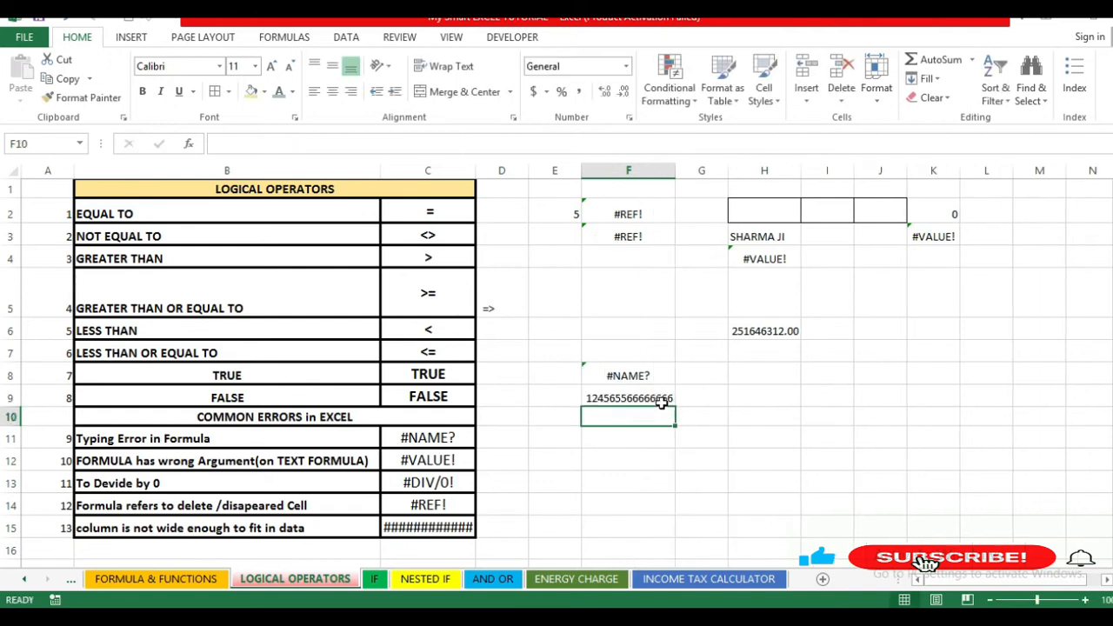
Narrow column F slightly and clear the number from cell F9
drag(671, 165, 668, 165)
drag(632, 232, 656, 395)
click(657, 398)
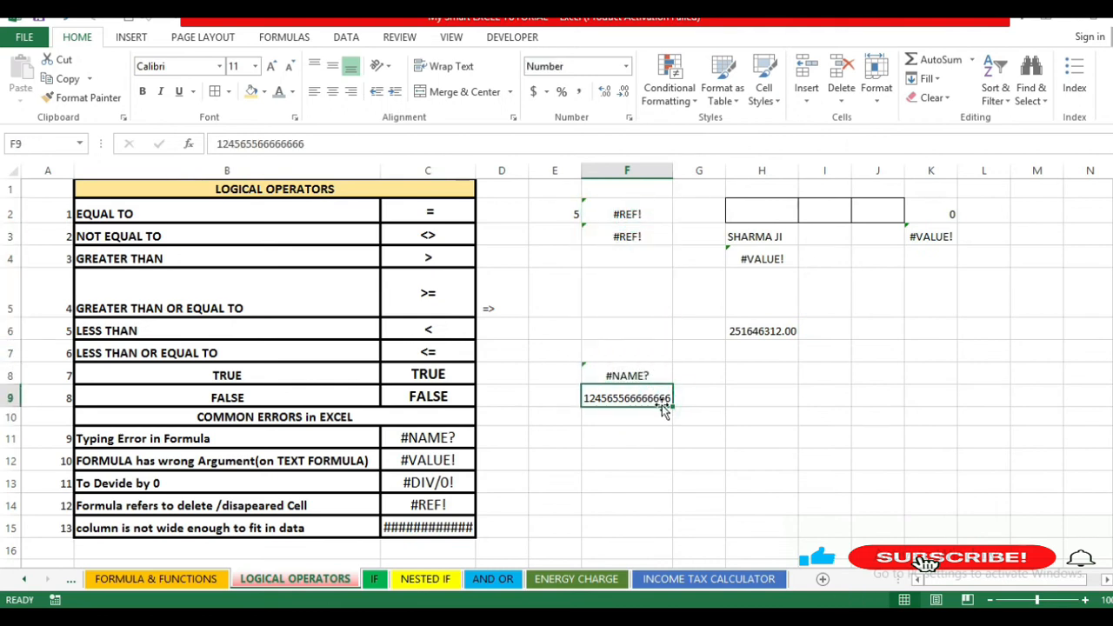
key(Delete)
click(723, 416)
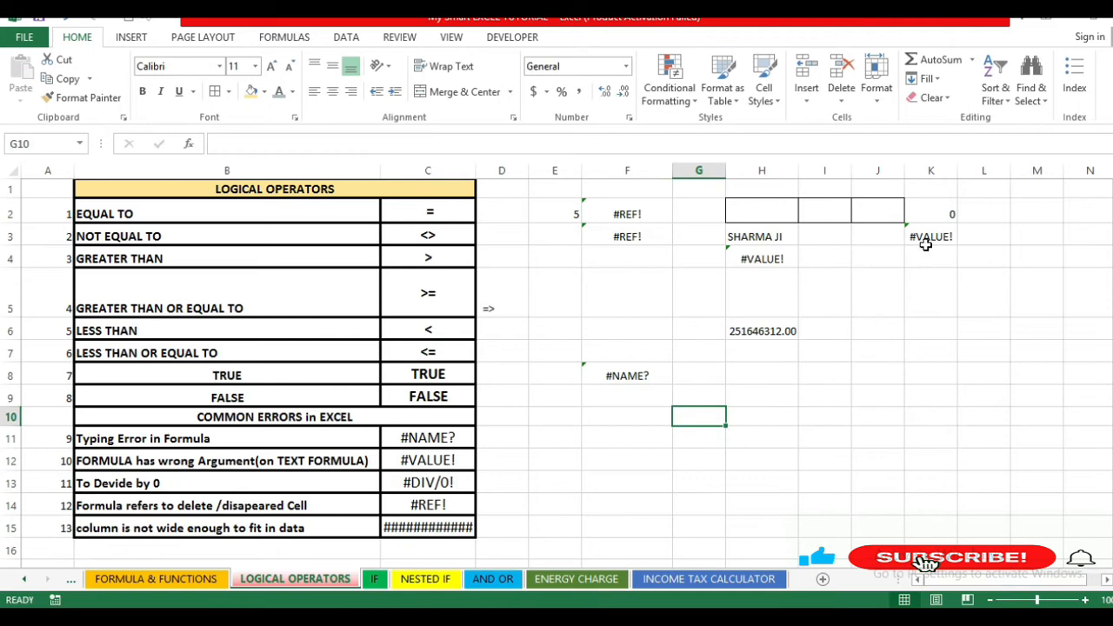
click(1037, 235)
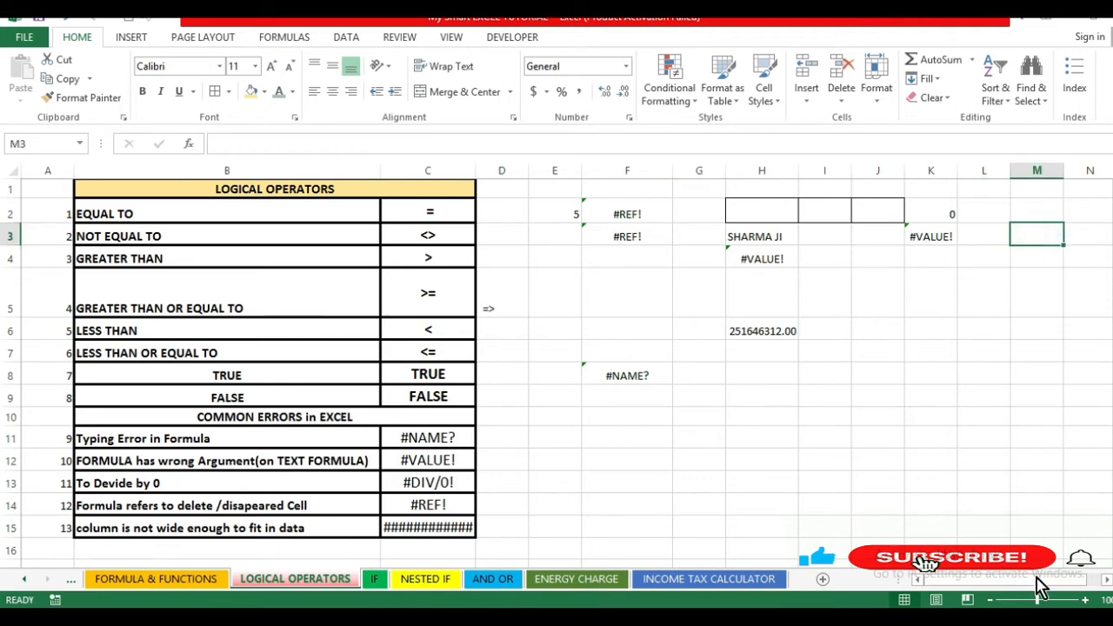
click(1106, 579)
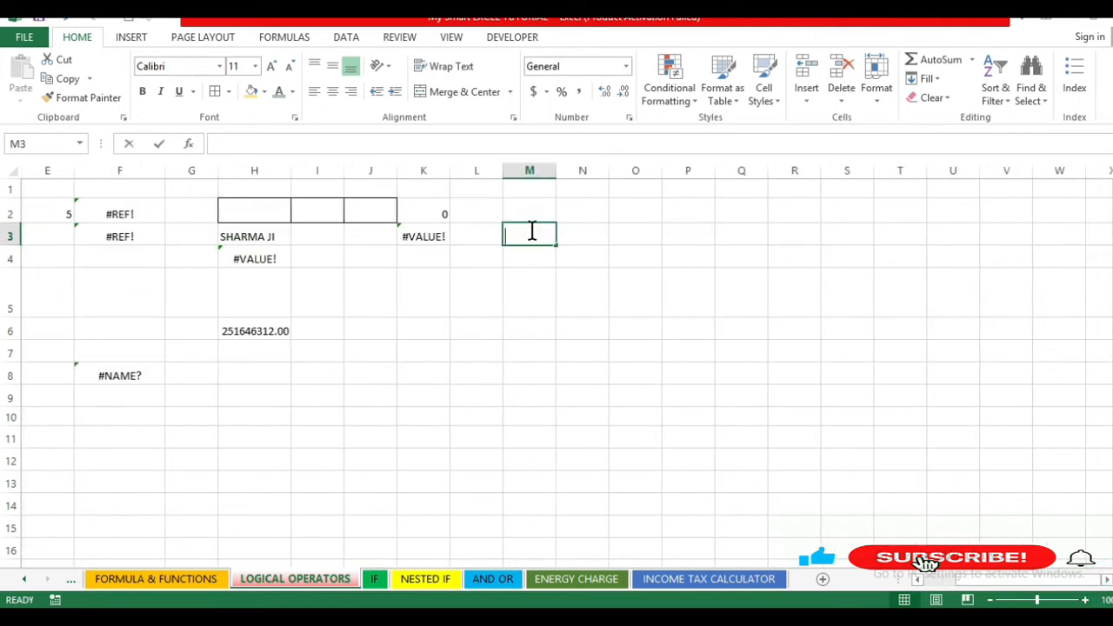
text(215132361463123)
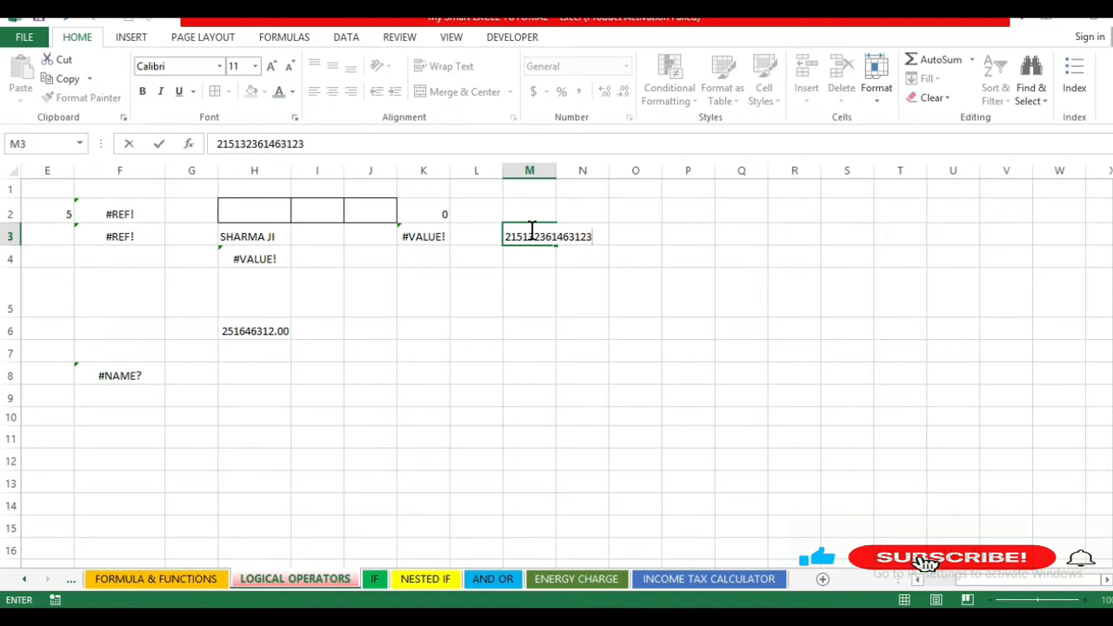
click(549, 290)
click(521, 239)
click(628, 67)
click(605, 127)
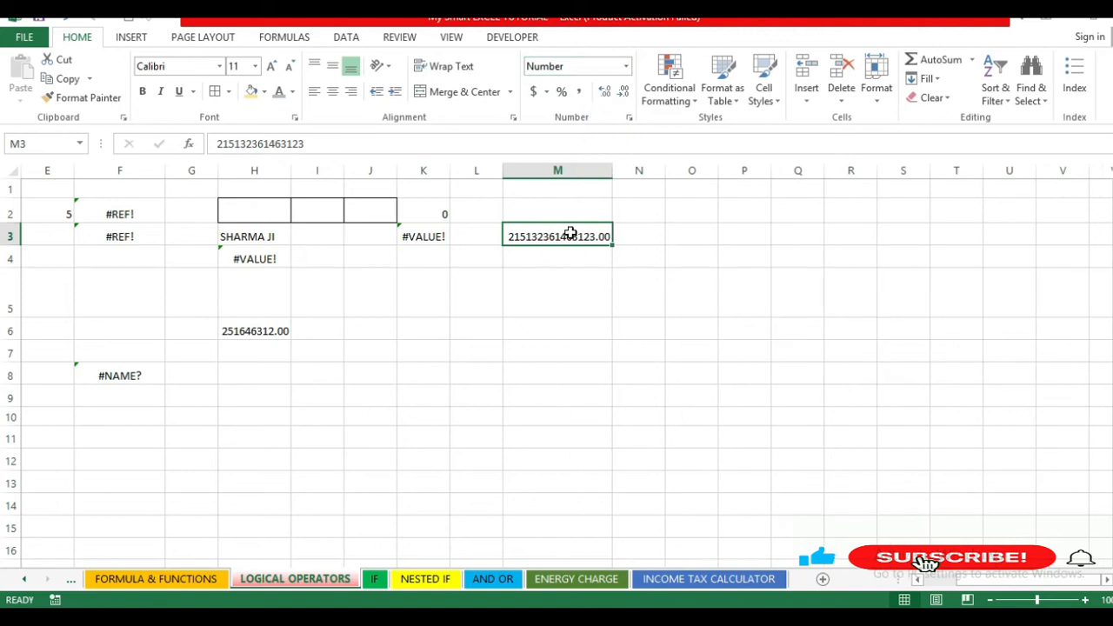
drag(613, 172, 561, 181)
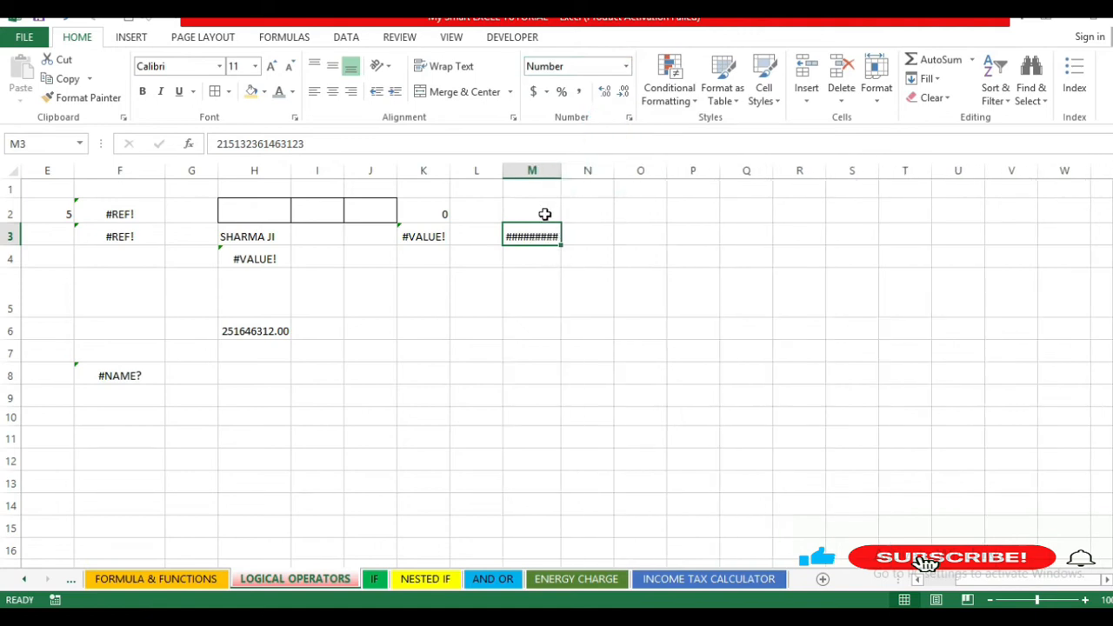
click(533, 259)
text(2562313362131)
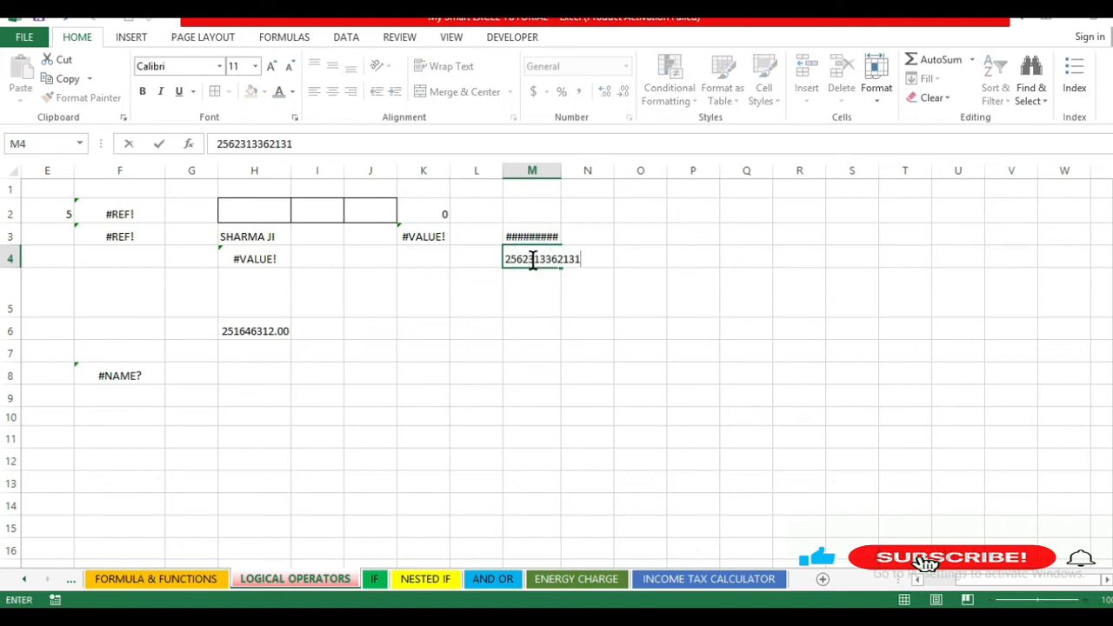
key(Return)
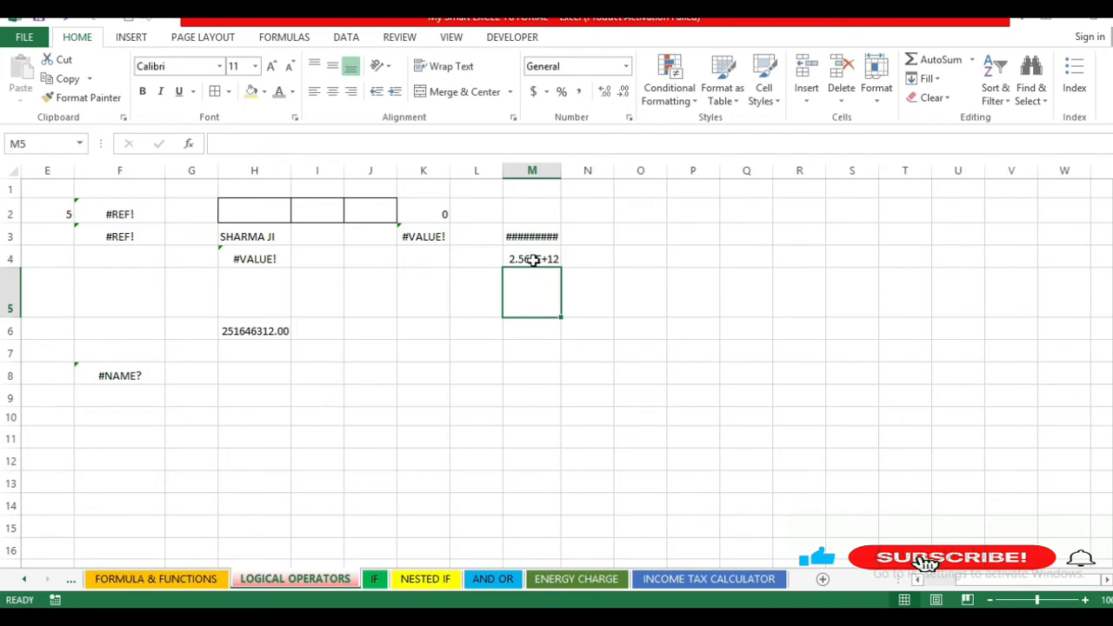
click(534, 260)
click(626, 67)
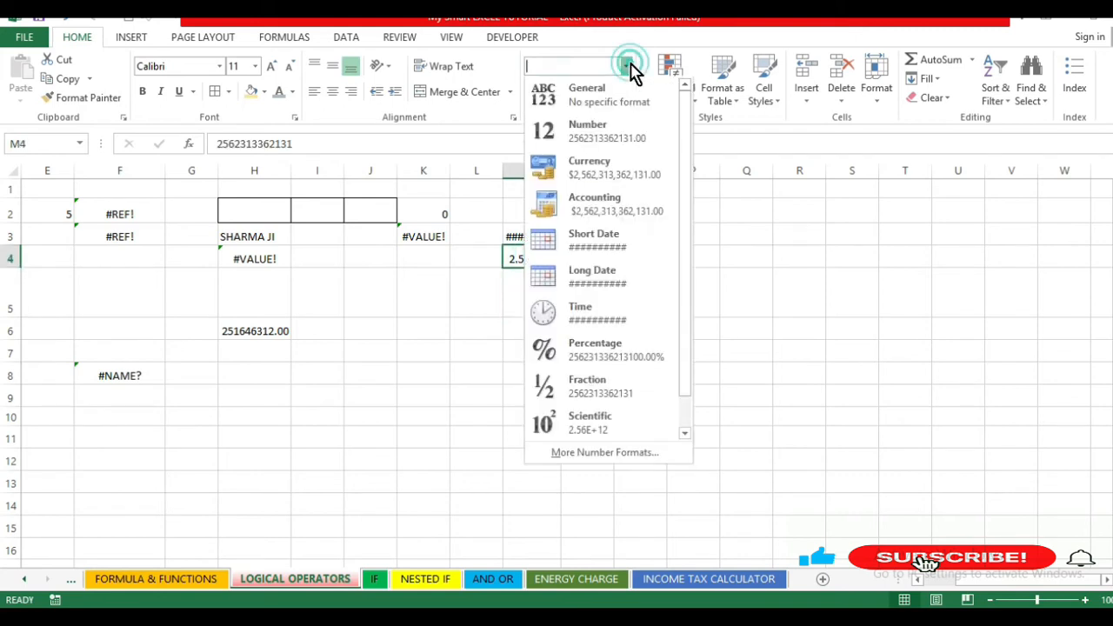
click(605, 135)
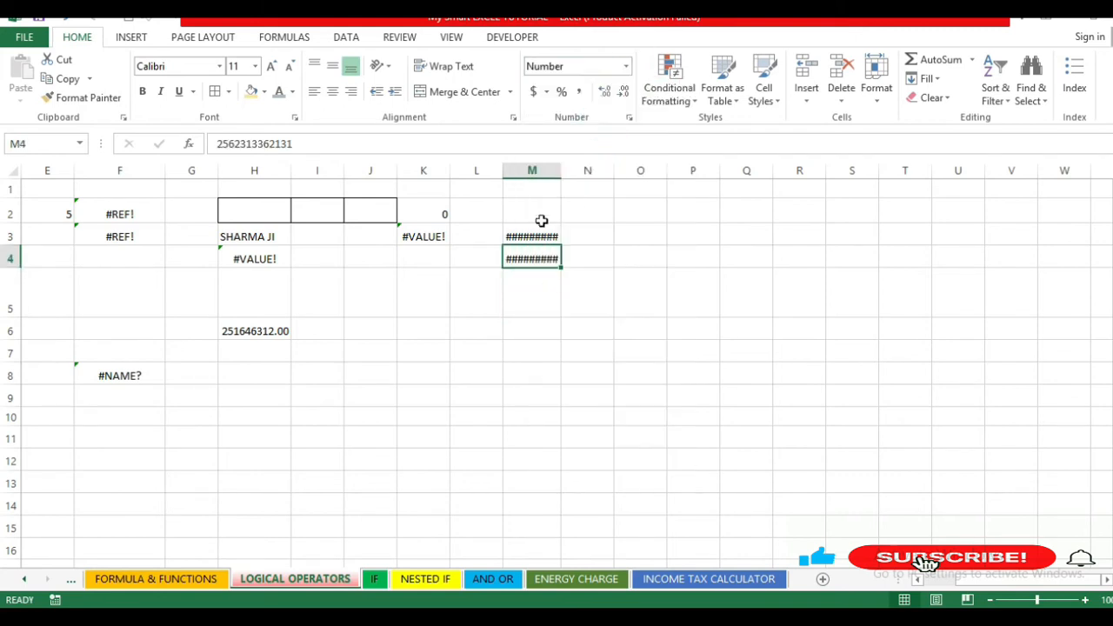
Delete column M with its two sample numbers
click(540, 173)
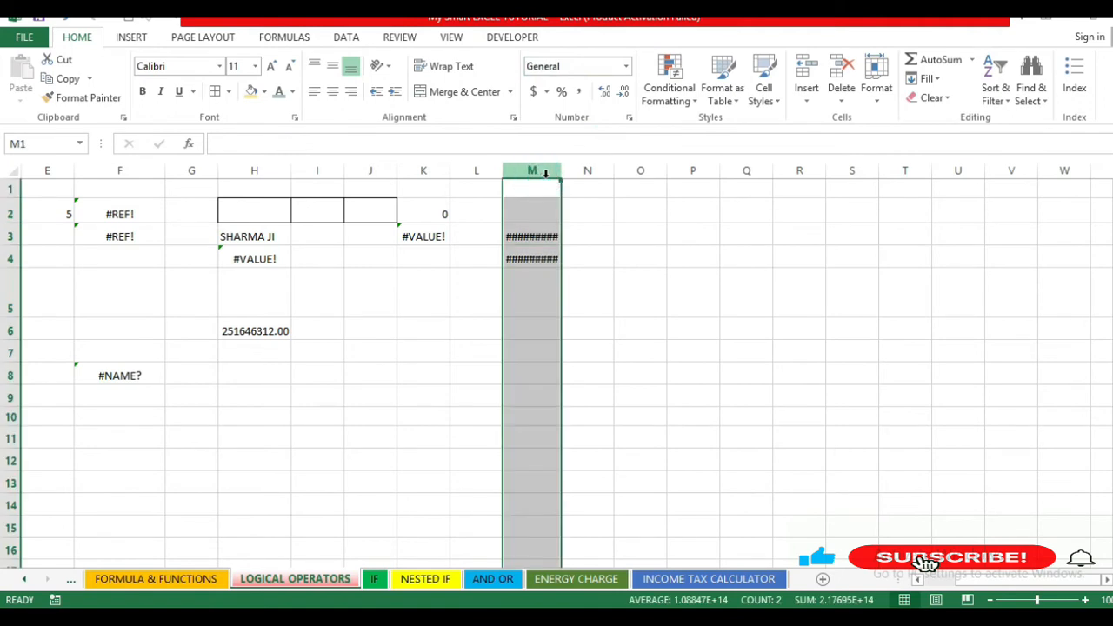
right_click(548, 183)
click(588, 314)
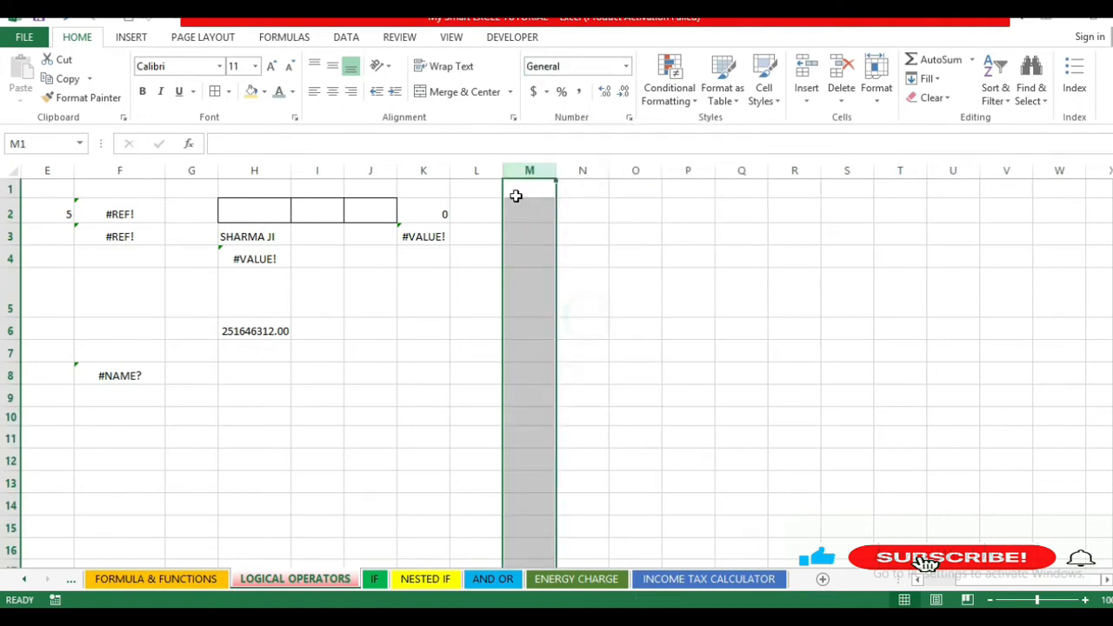
Apply the Number format to the whole of column M and select cell M3
click(625, 66)
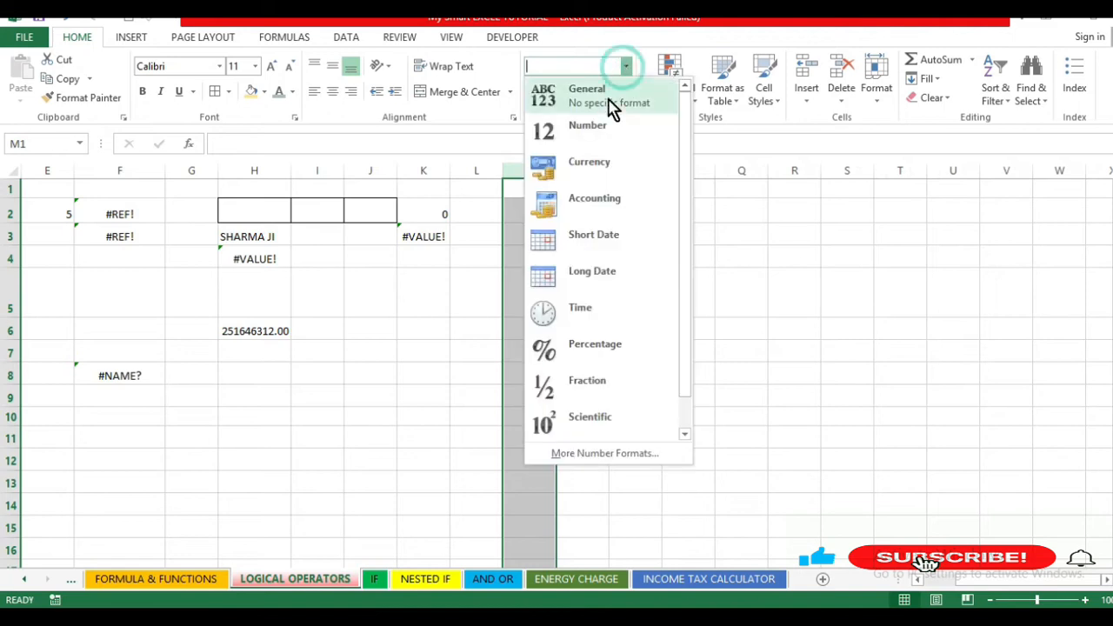
click(600, 128)
click(528, 233)
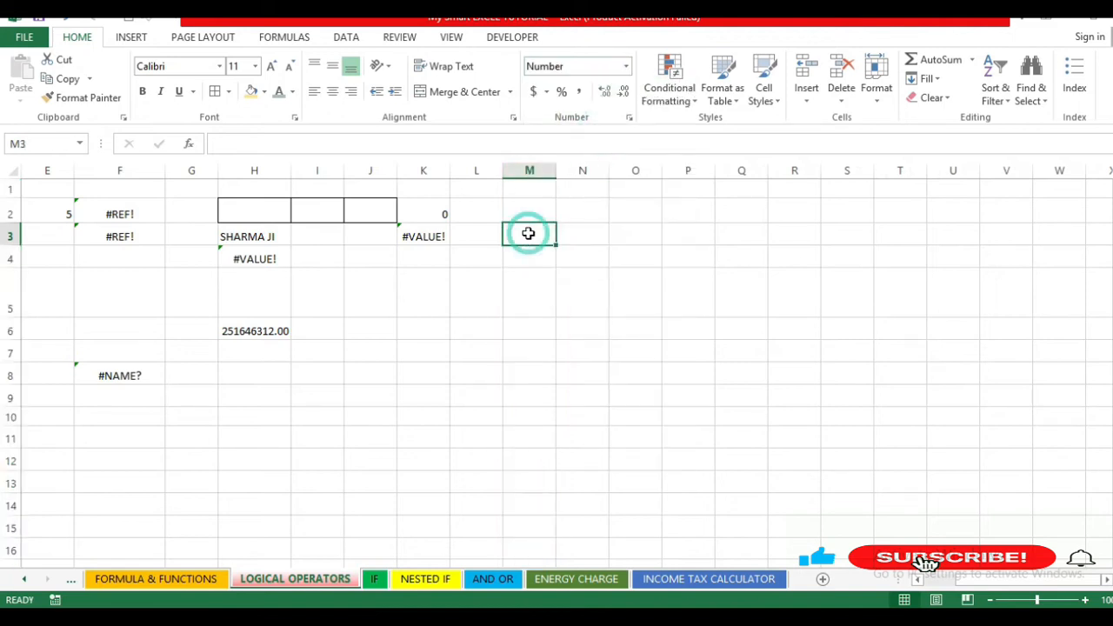
text(12656232311)
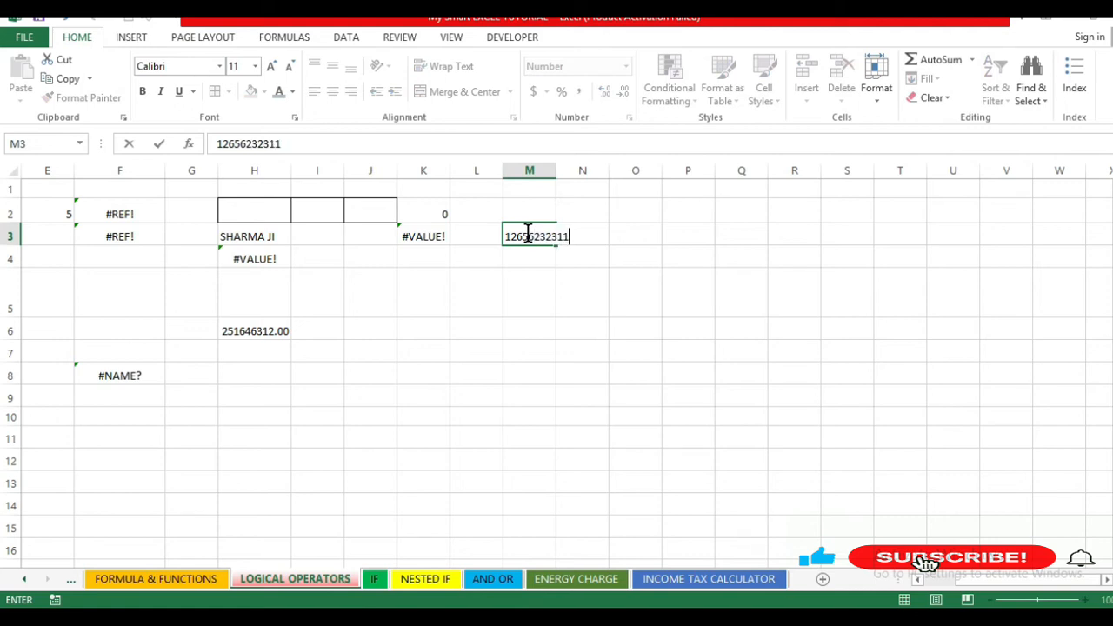
text(3111)
key(Return)
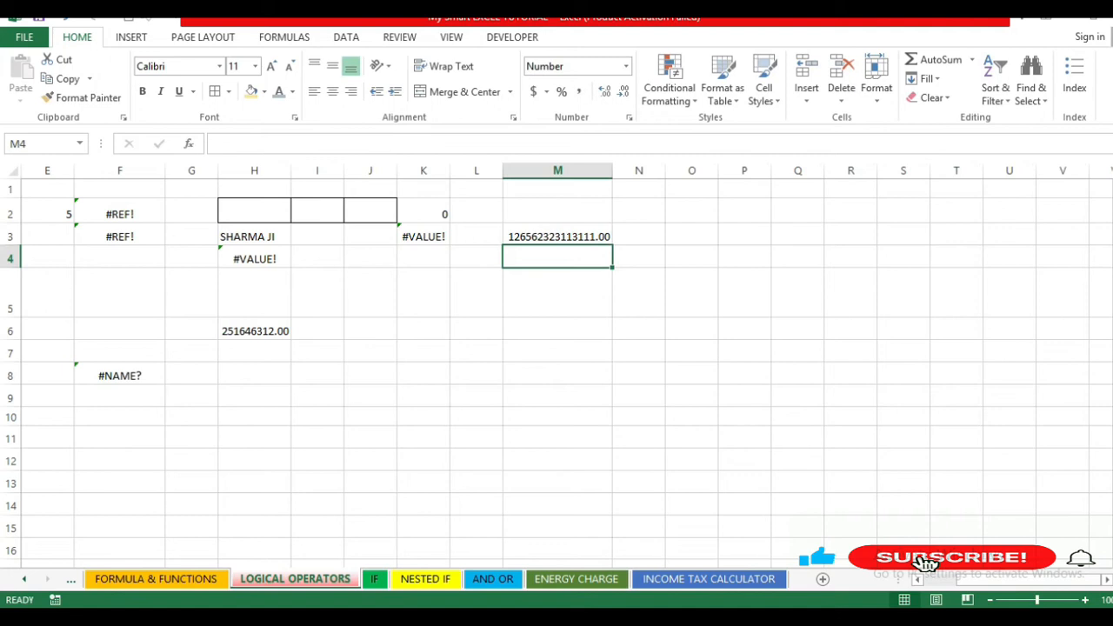
click(60, 17)
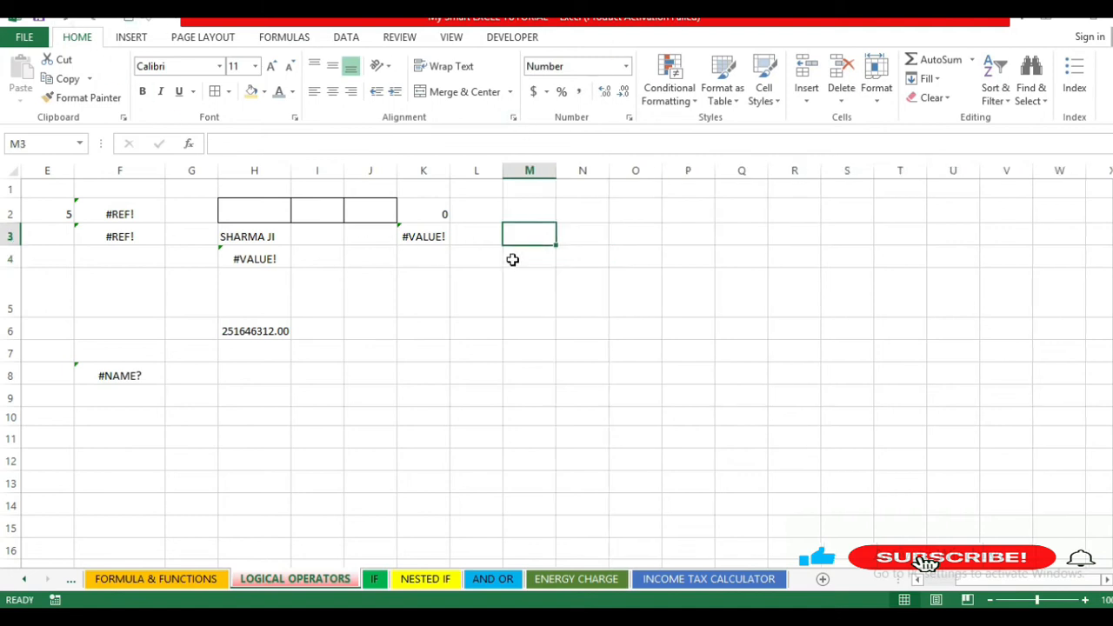
text(123131361321)
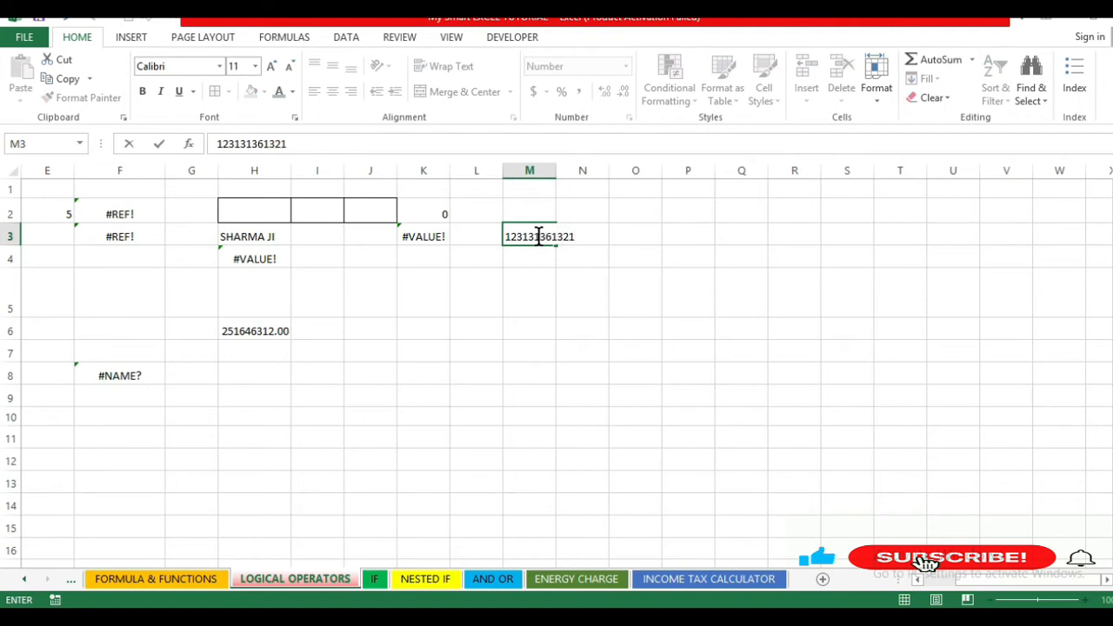
drag(608, 296, 569, 295)
drag(594, 169, 558, 170)
click(517, 238)
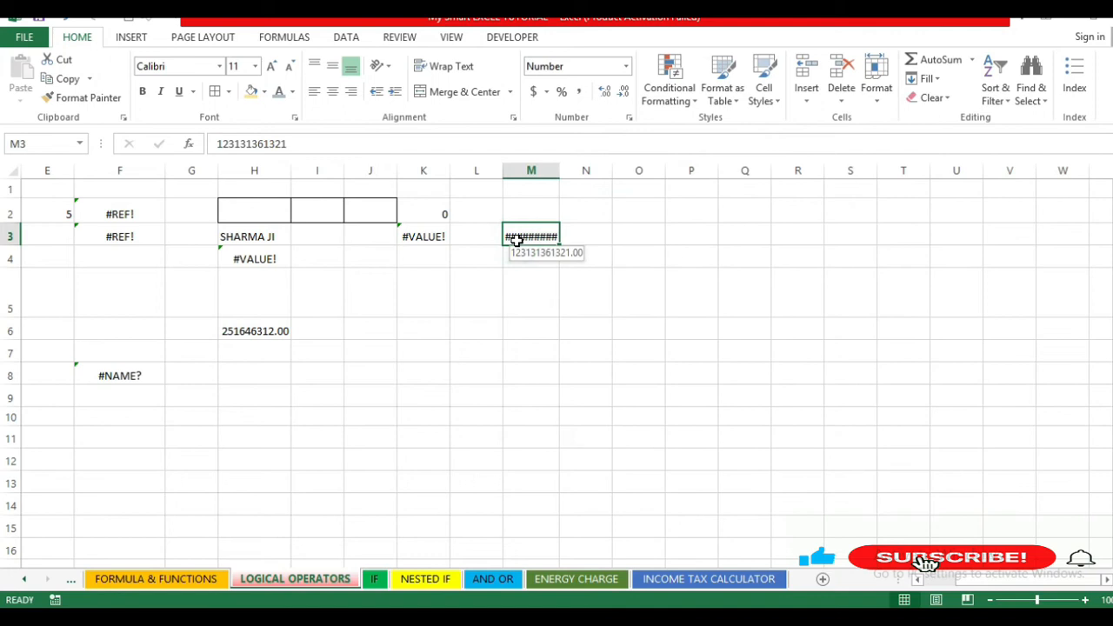
click(529, 291)
text(11321364123)
key(Return)
text(13)
key(BackSpace)
key(BackSpace)
click(529, 291)
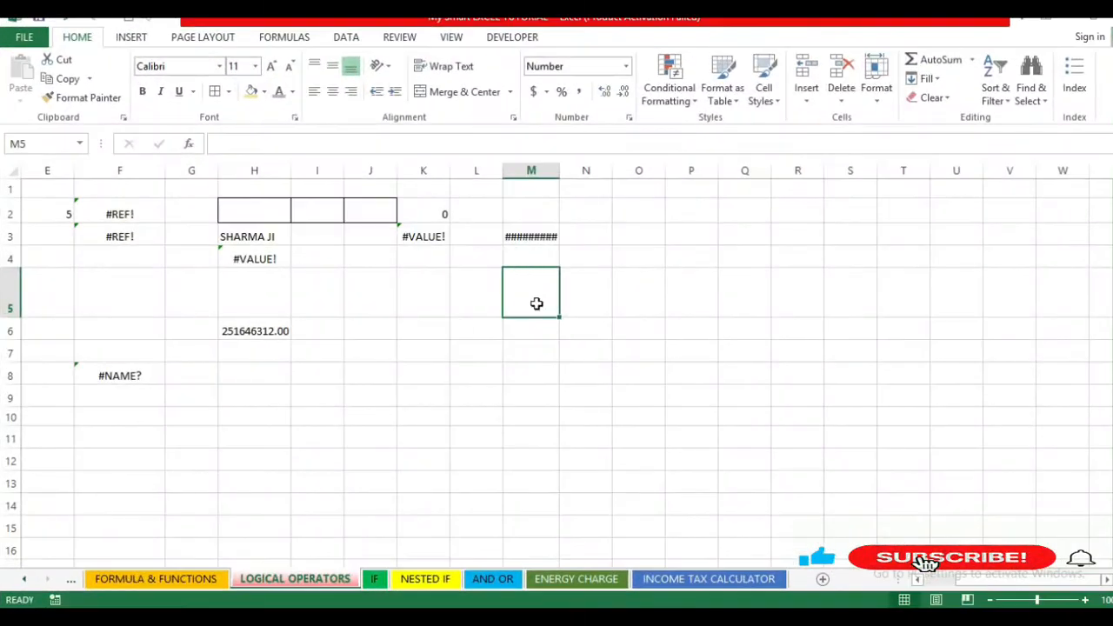
text(12)
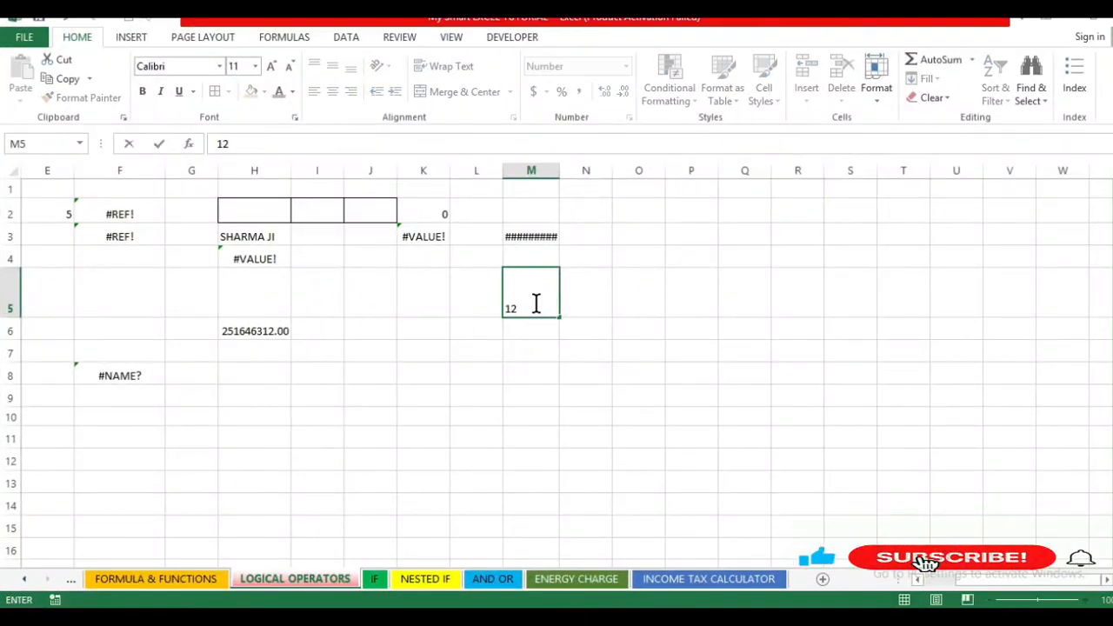
text(235566666666666)
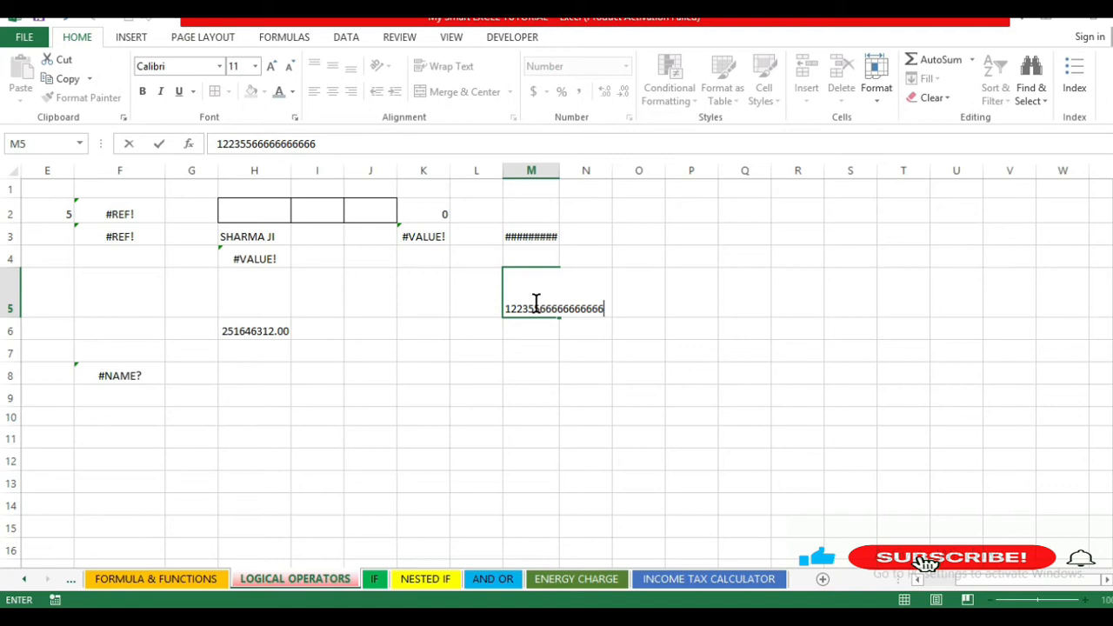
key(Return)
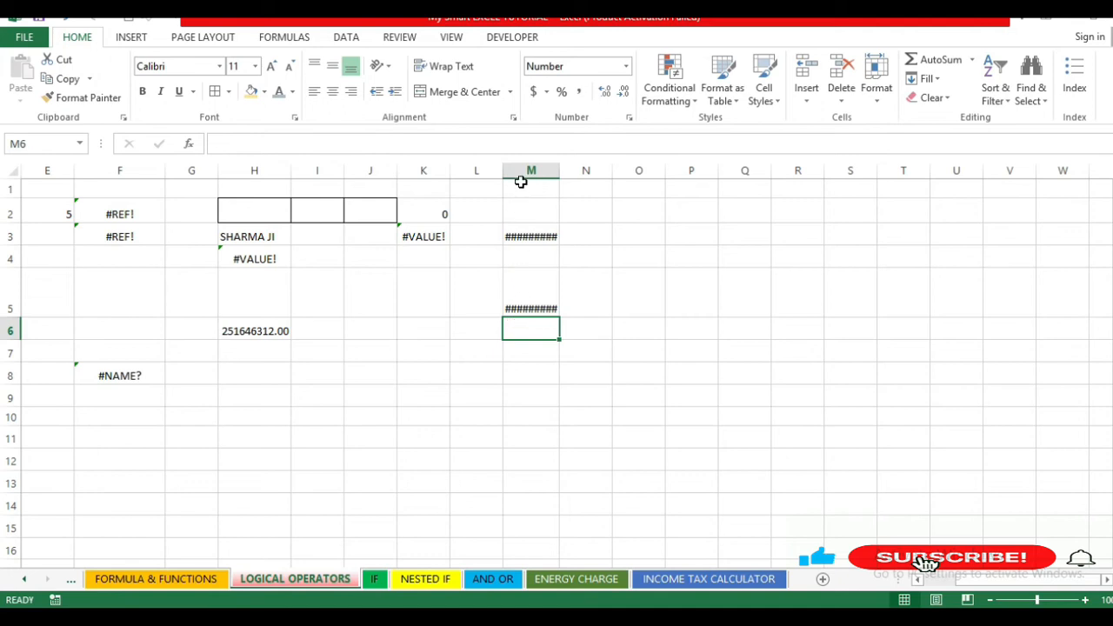
click(529, 169)
double_click(559, 170)
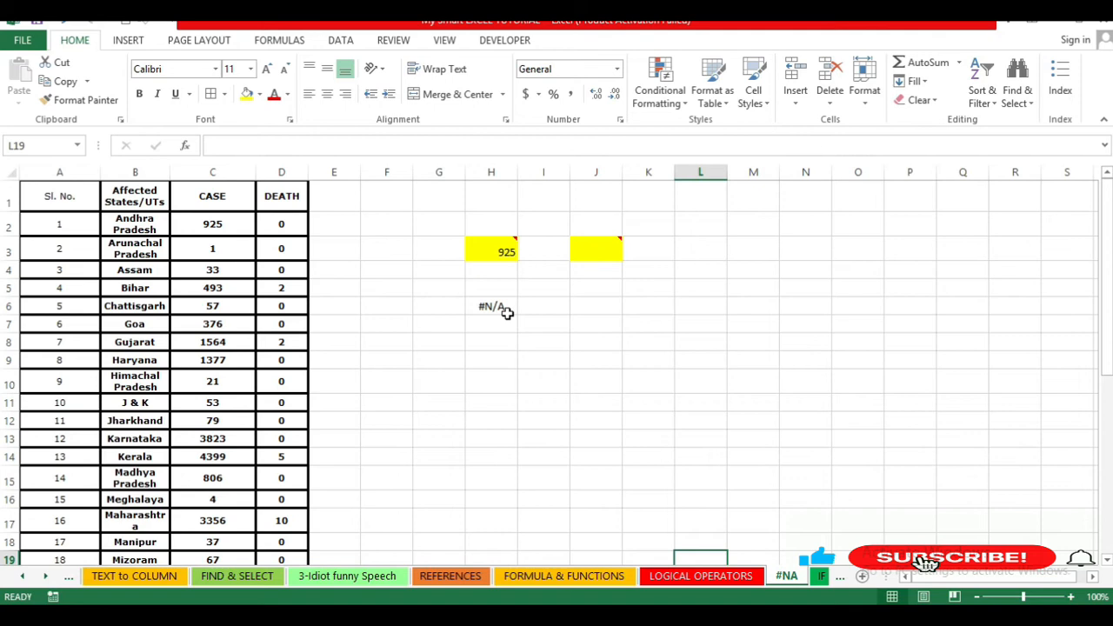
Start a new VLOOKUP formula in the yellow CASE cell H3 with F3 as the lookup value
mouse_move(495, 250)
click(473, 253)
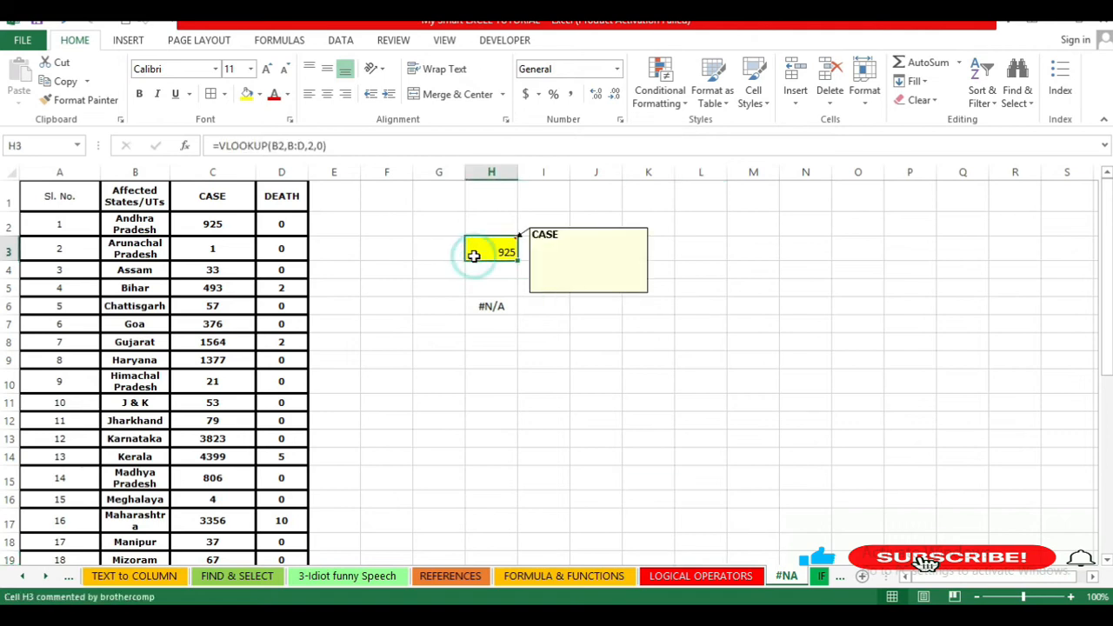
text(=)
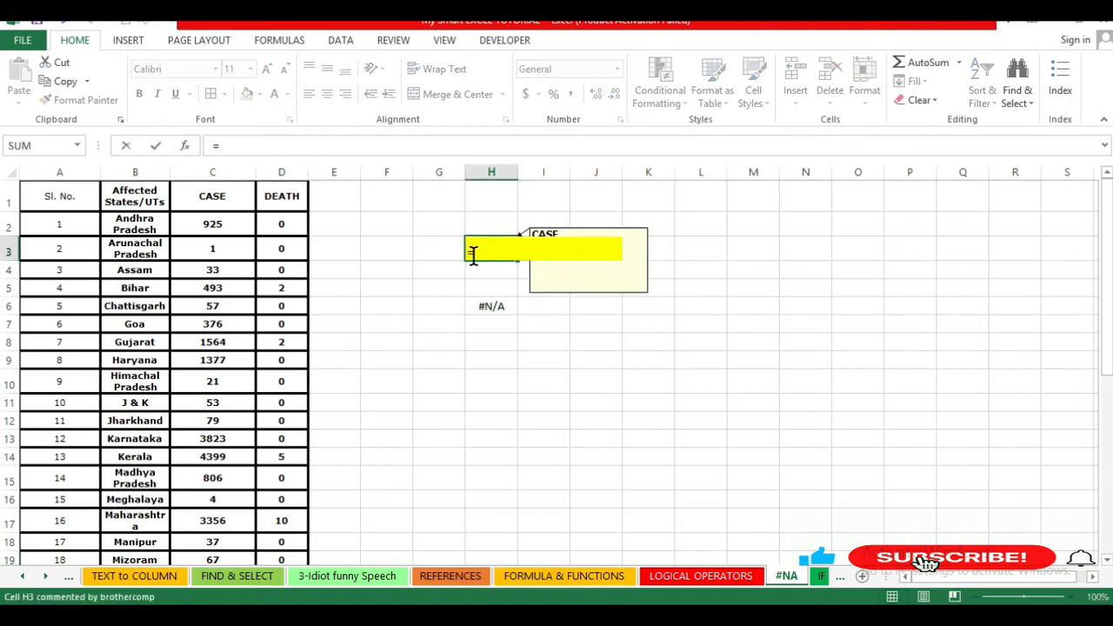
text(VLOOKUP()
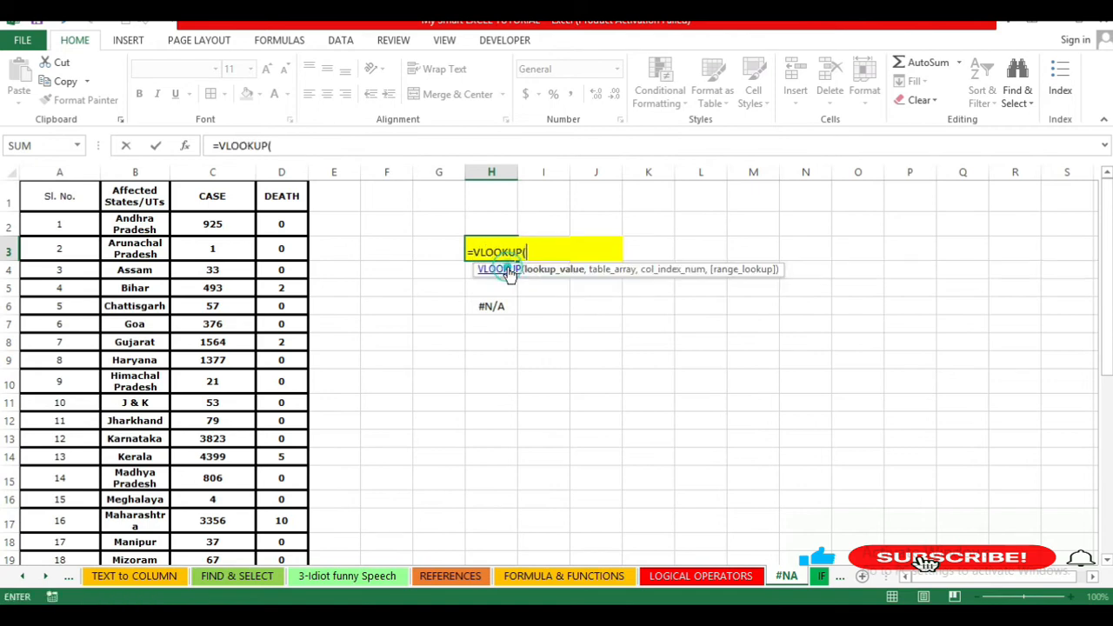
double_click(512, 271)
click(389, 248)
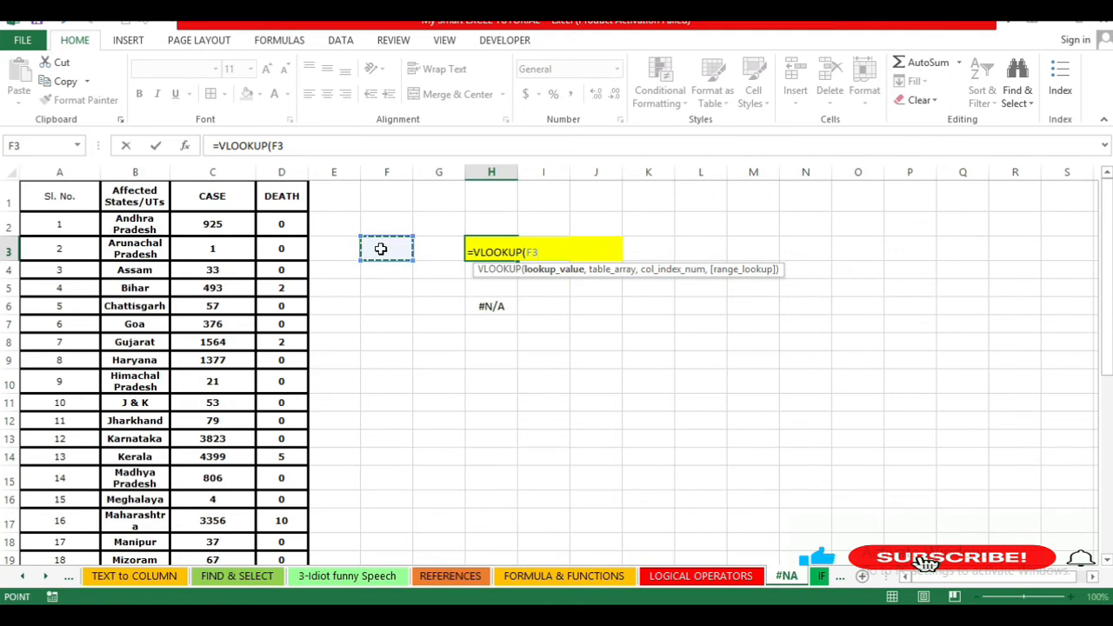
text(,)
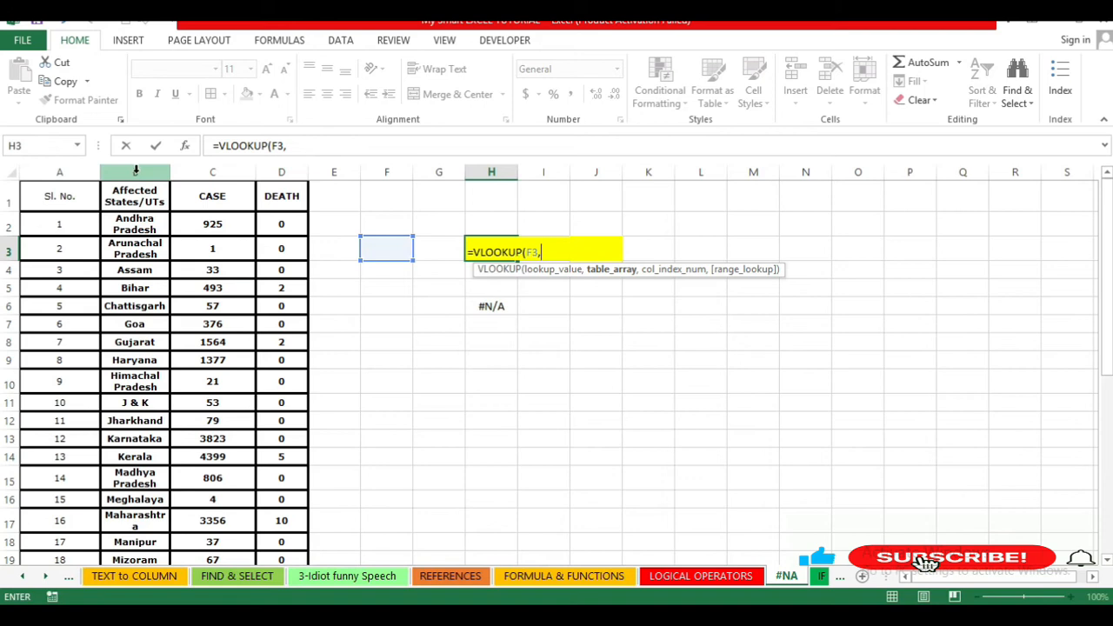
Complete the VLOOKUP in H3 with columns B:D as table array, column index 2 and range lookup 0
drag(135, 171, 274, 176)
drag(276, 176, 279, 172)
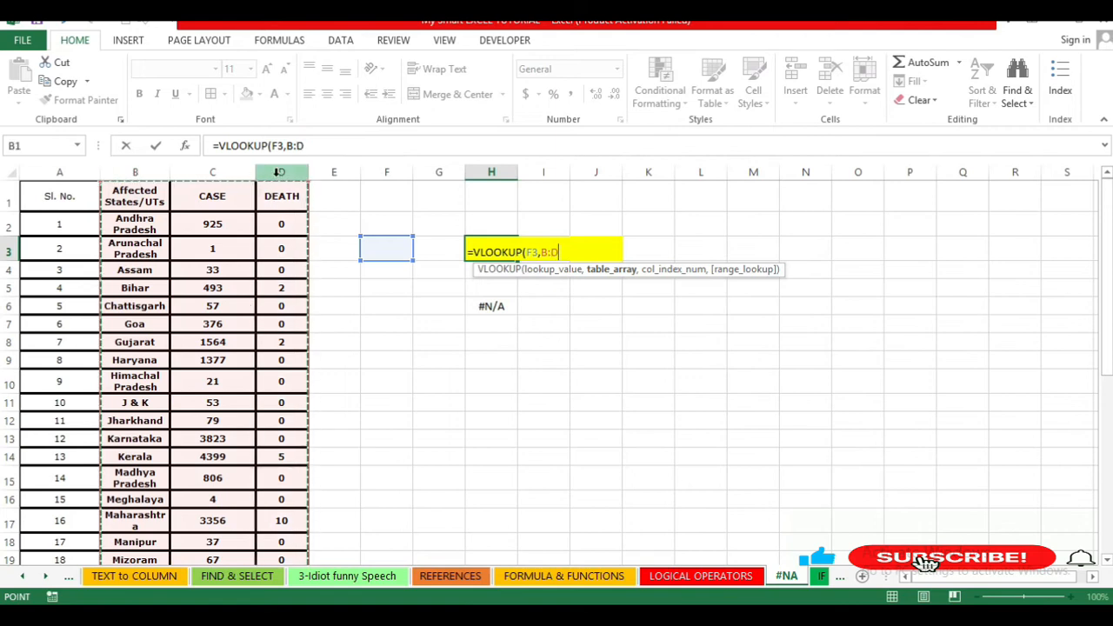
text(,2)
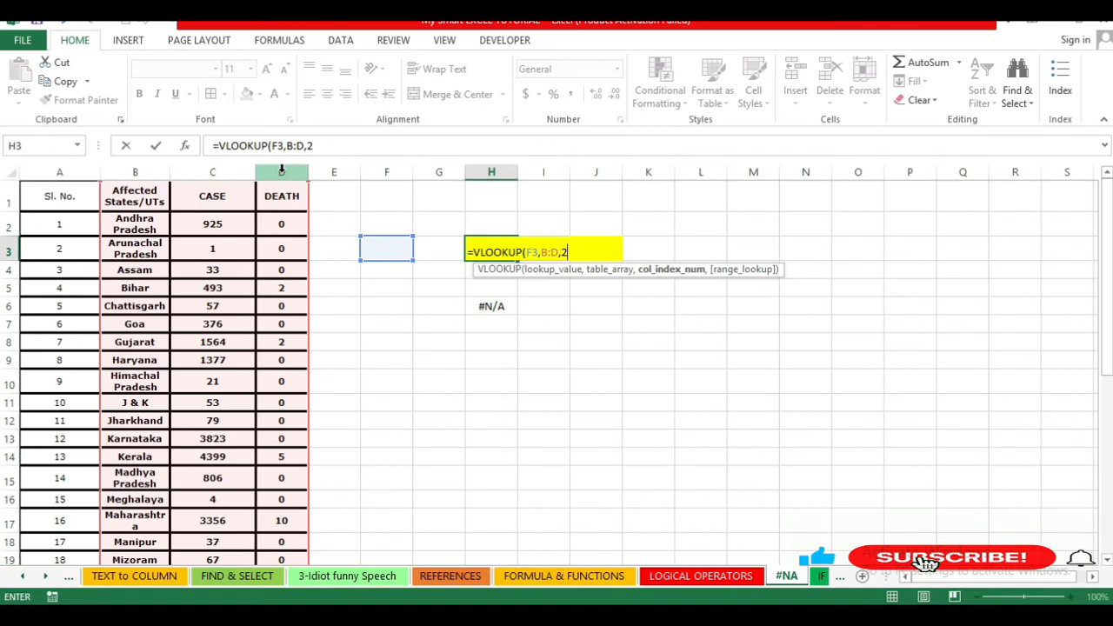
text(,)
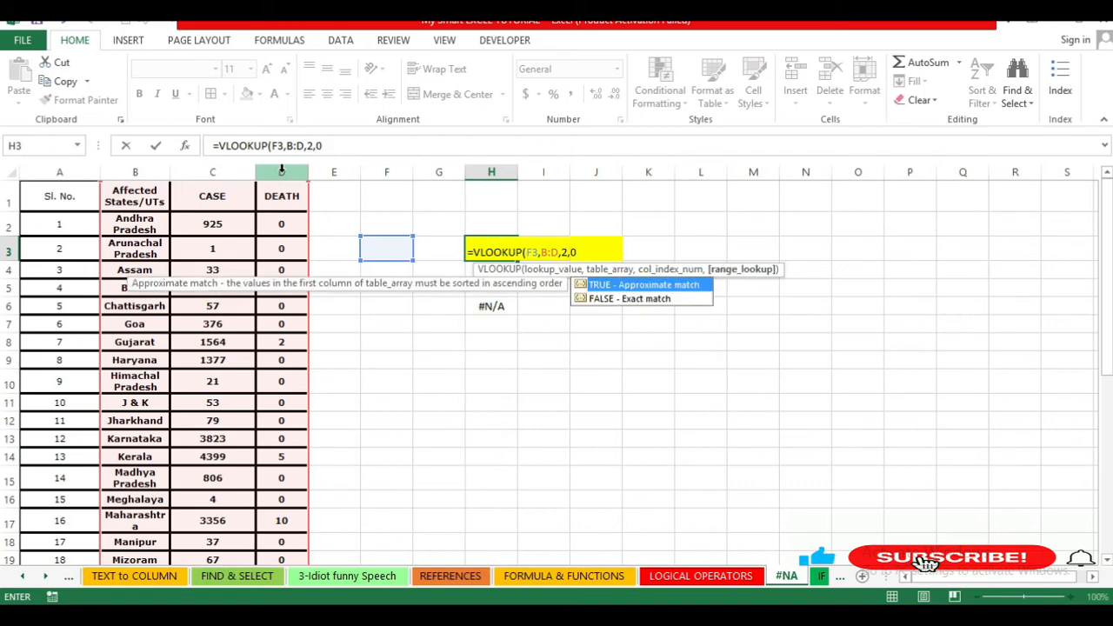
text(0)
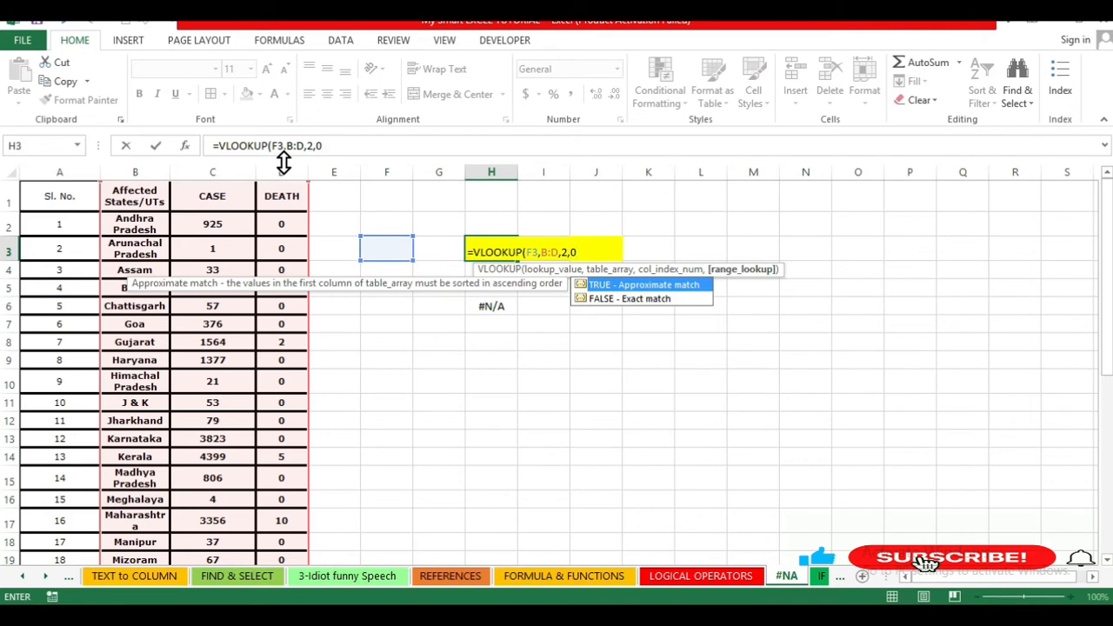
text())
key(Return)
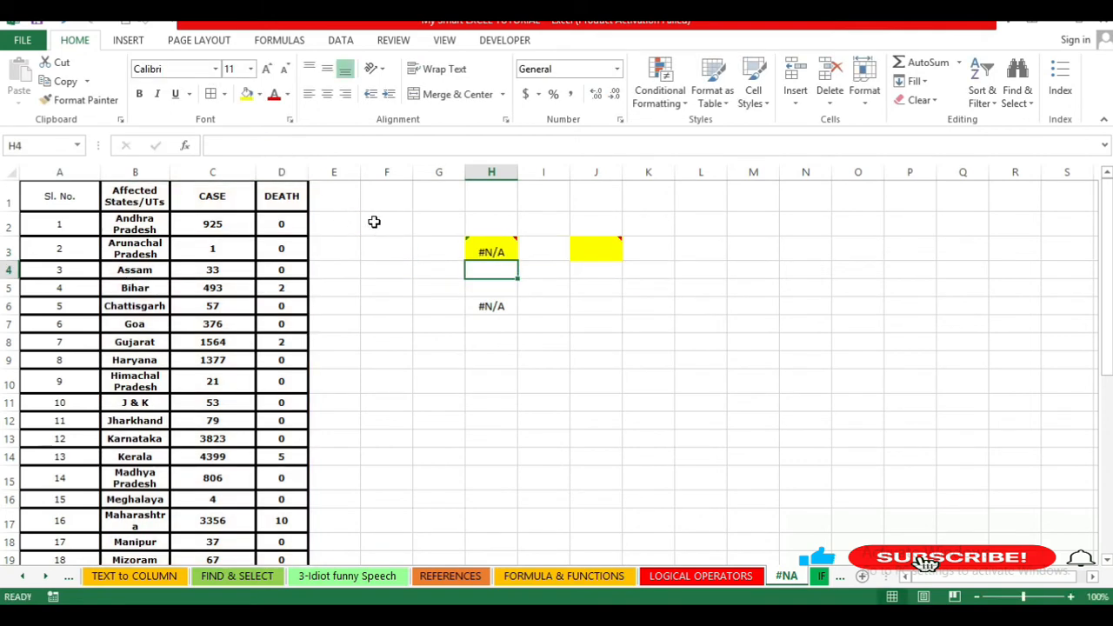
Enter a VLOOKUP in the yellow DEATH cell J3 with lookup value F3, table array B:D, column index 3 and range lookup 0
mouse_move(492, 251)
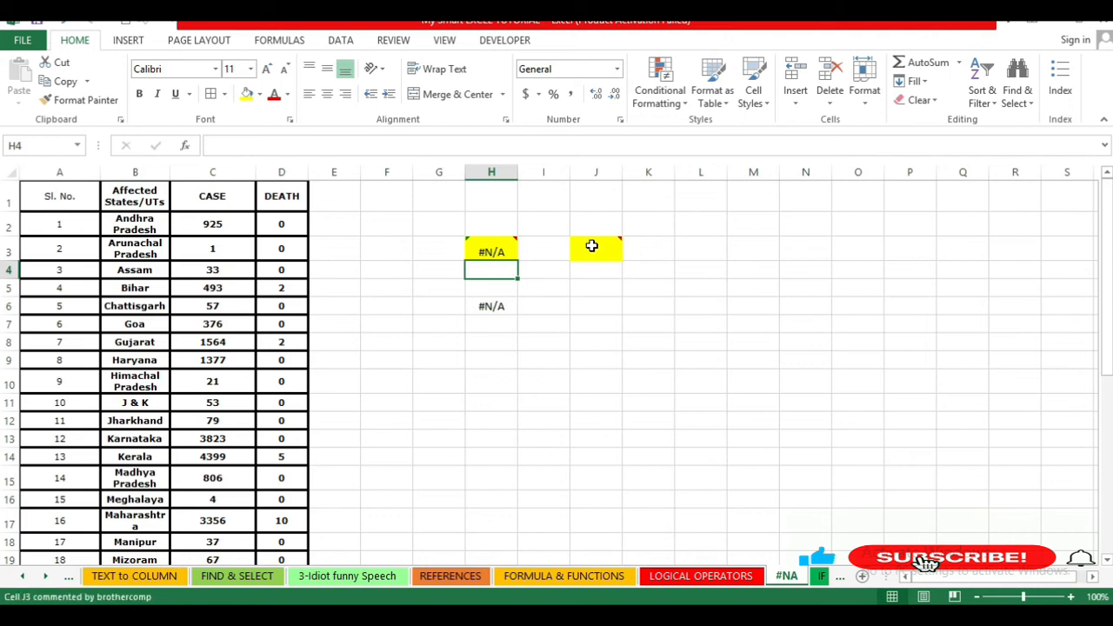
click(590, 246)
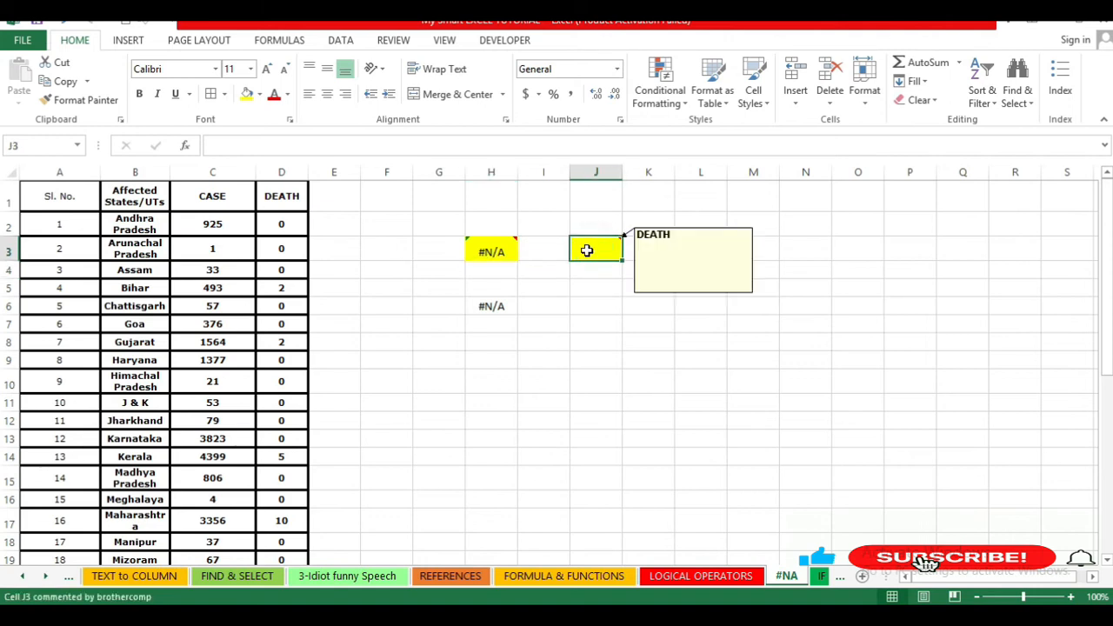
text(=)
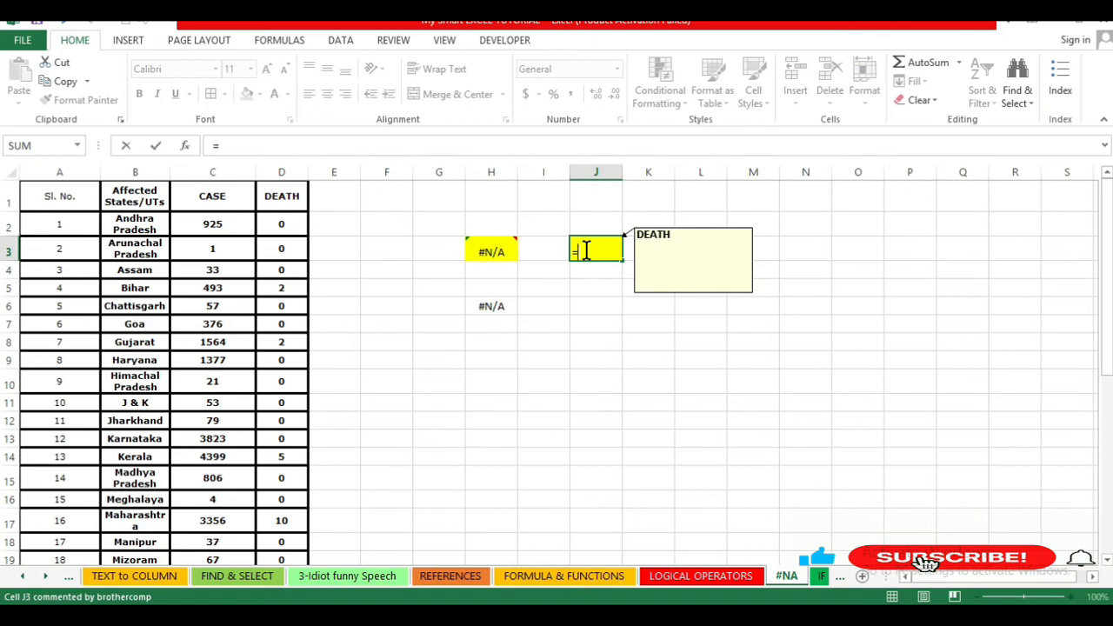
text(VL)
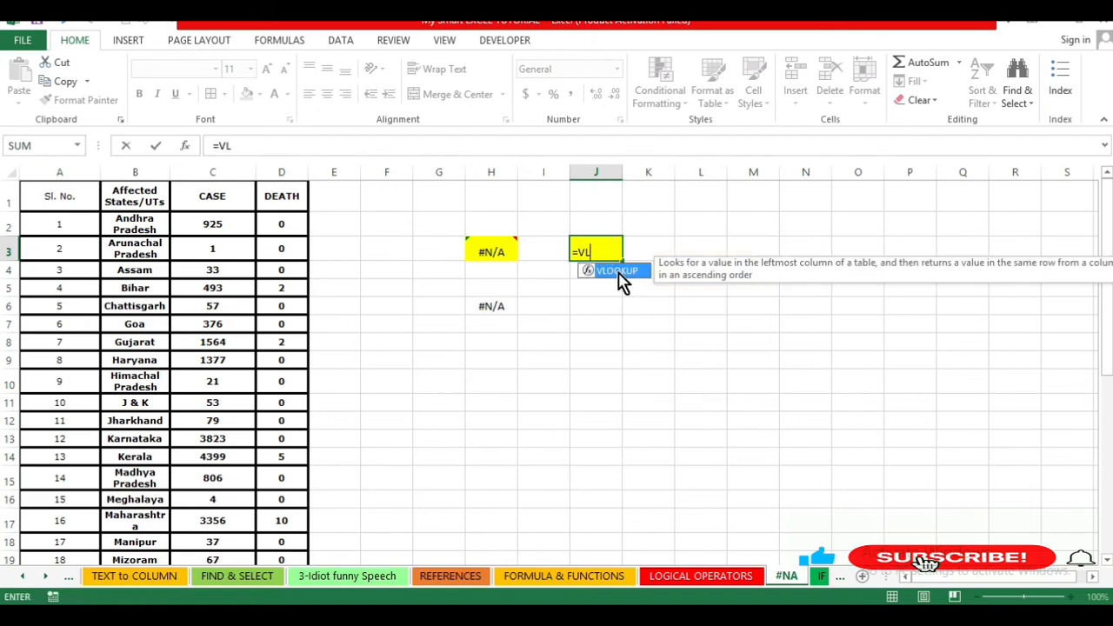
double_click(620, 276)
click(391, 249)
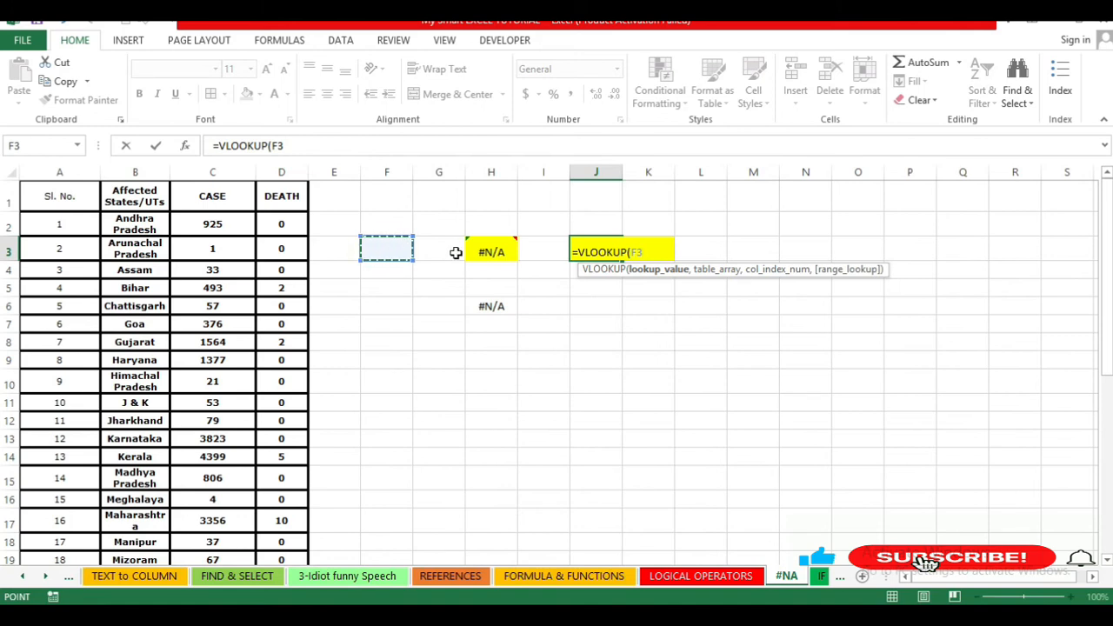
text(,)
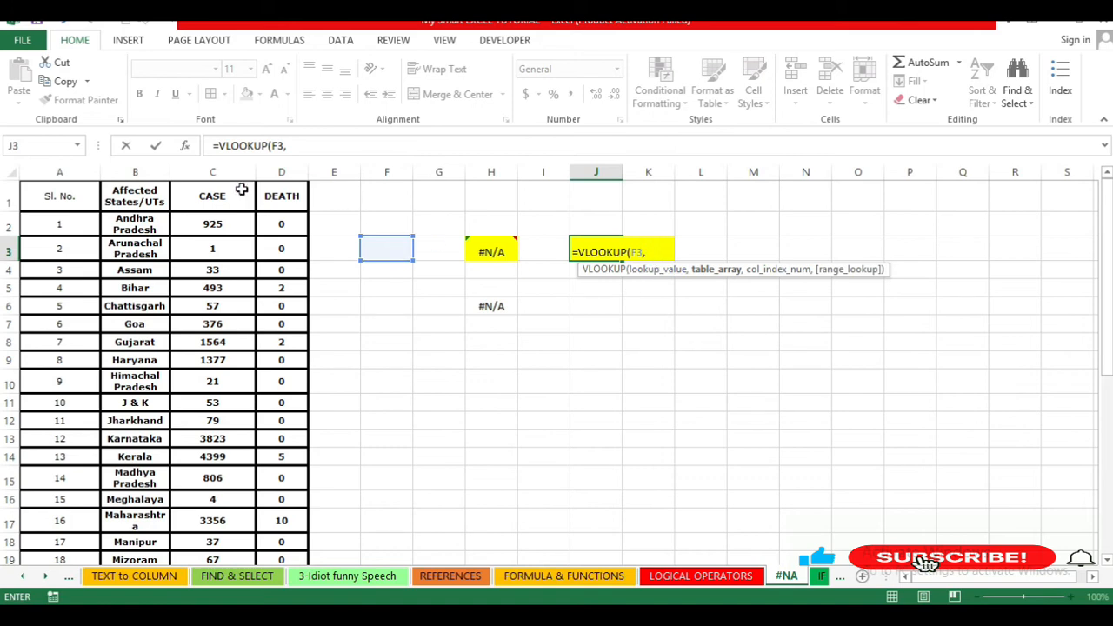
drag(139, 172, 266, 174)
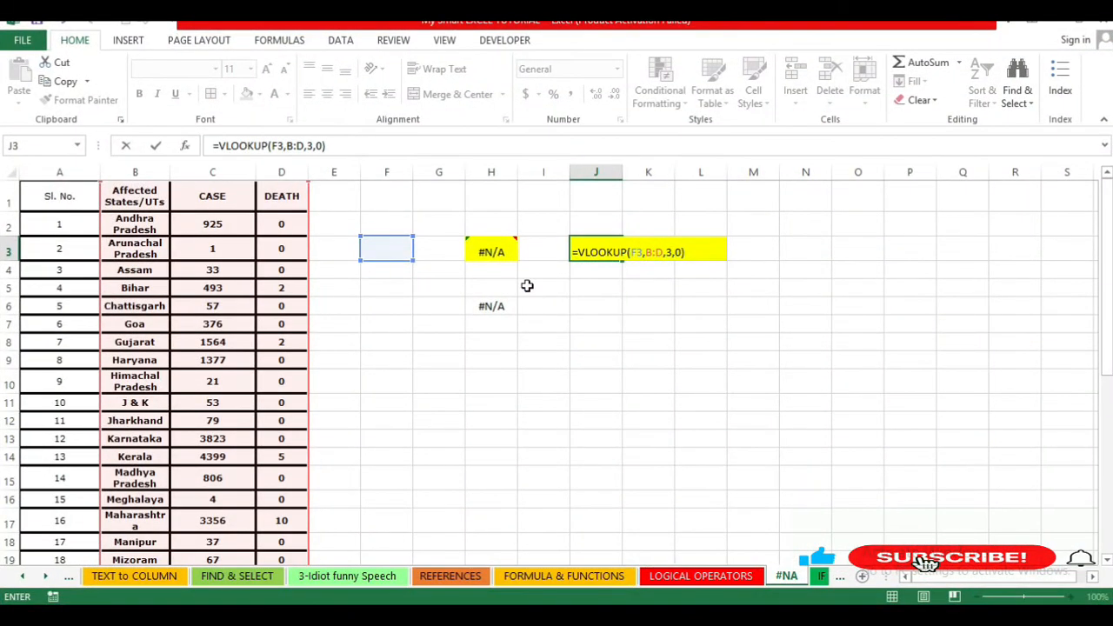
key(Return)
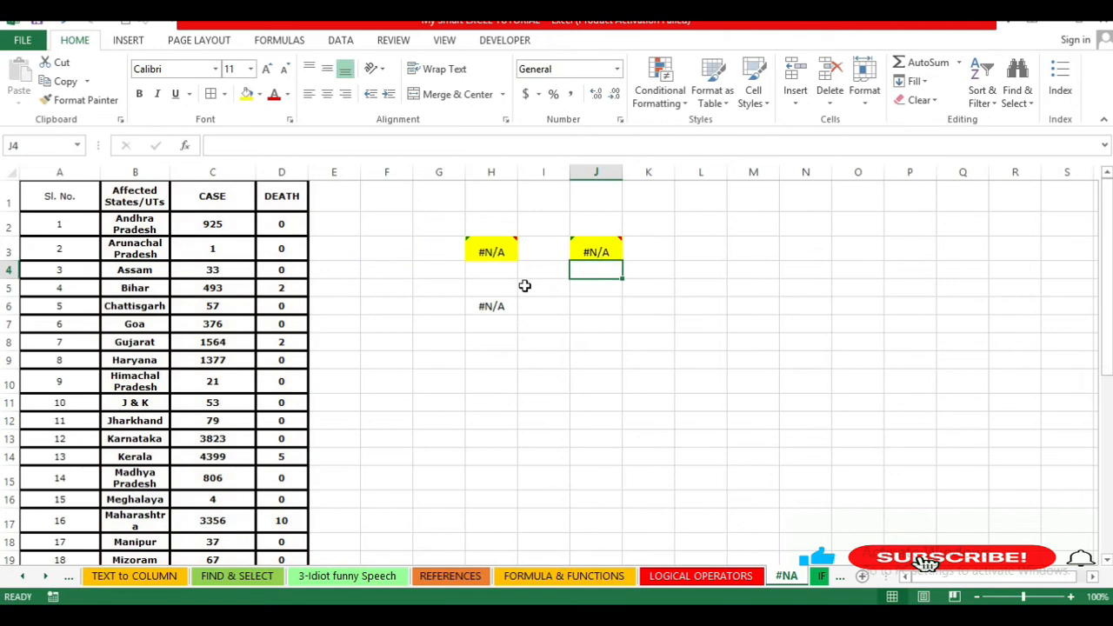
Fill the lookup cell F3 with light green
click(393, 251)
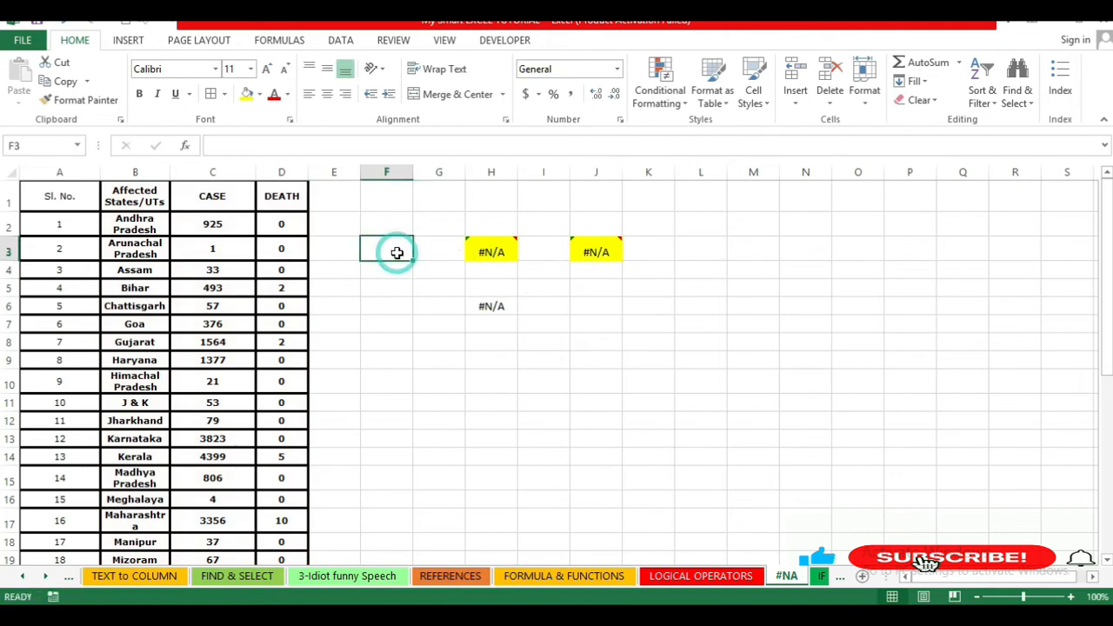
click(259, 94)
click(374, 162)
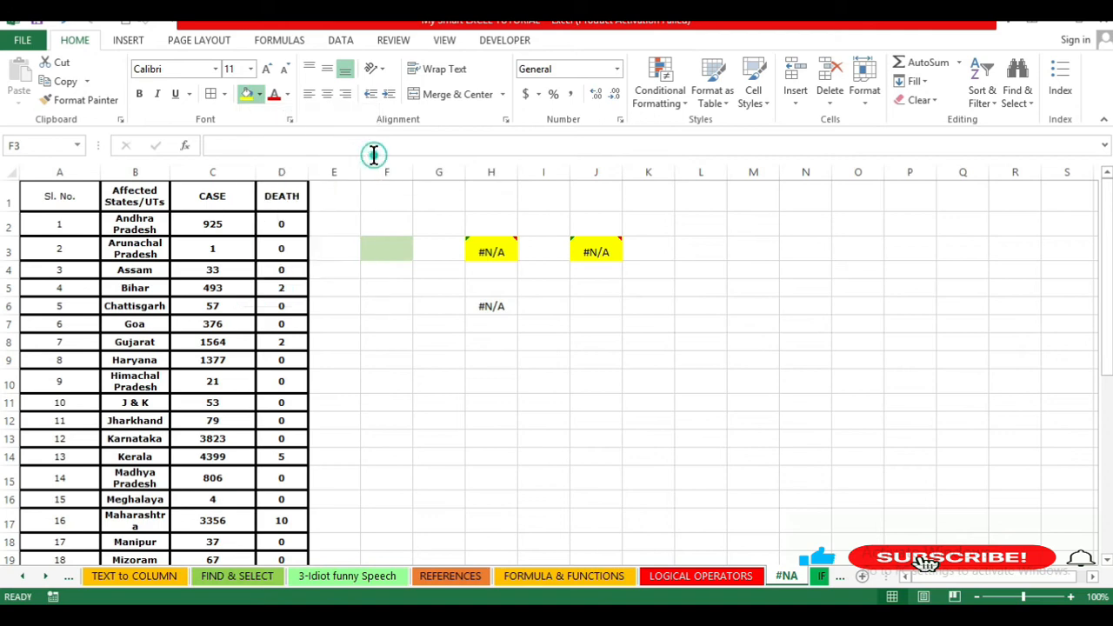
click(372, 322)
Enter BIHAR as the lookup value in F3
click(384, 249)
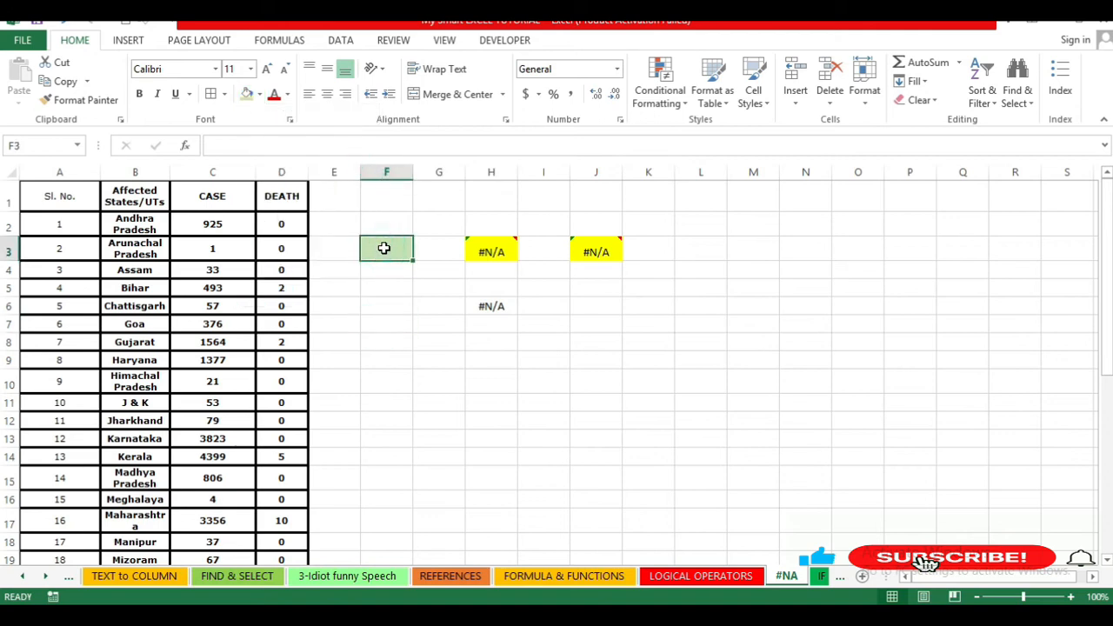
text(Bi)
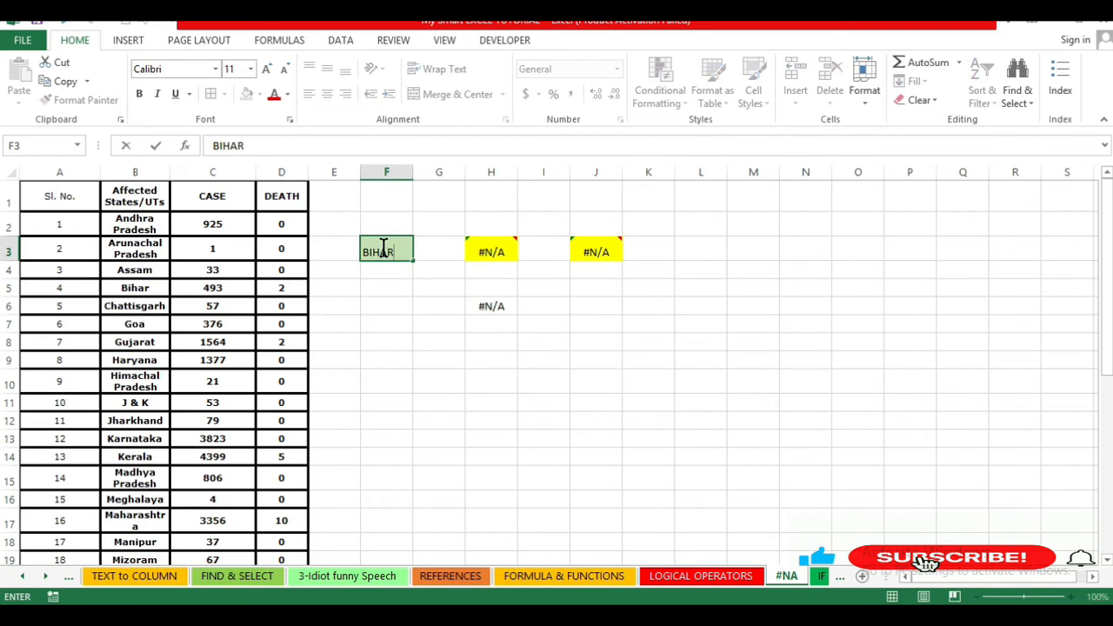
key(Return)
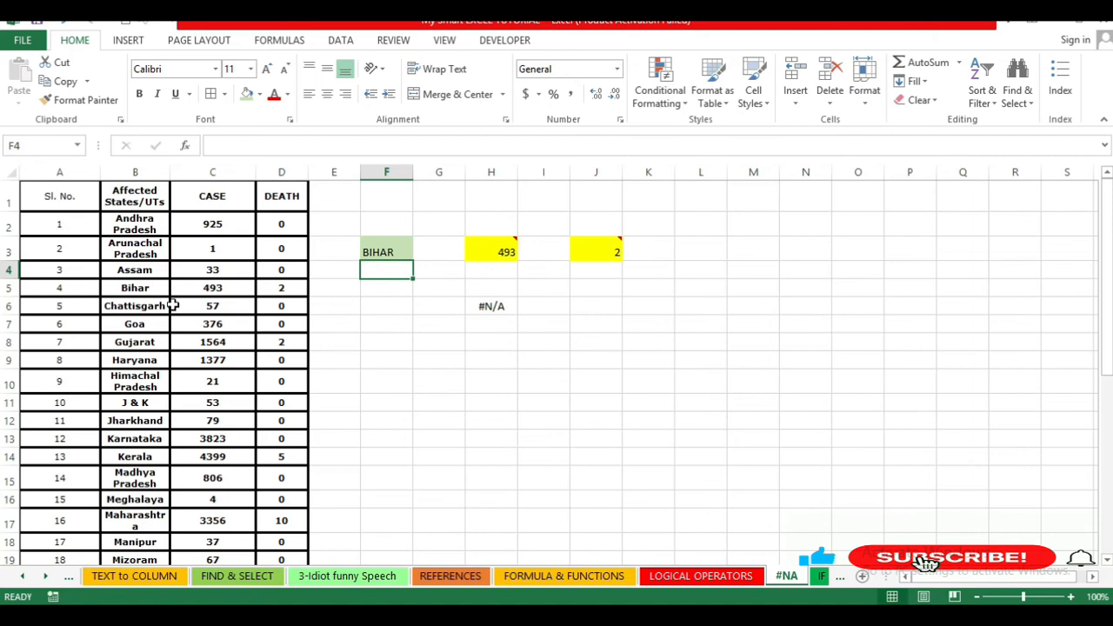
mouse_move(599, 254)
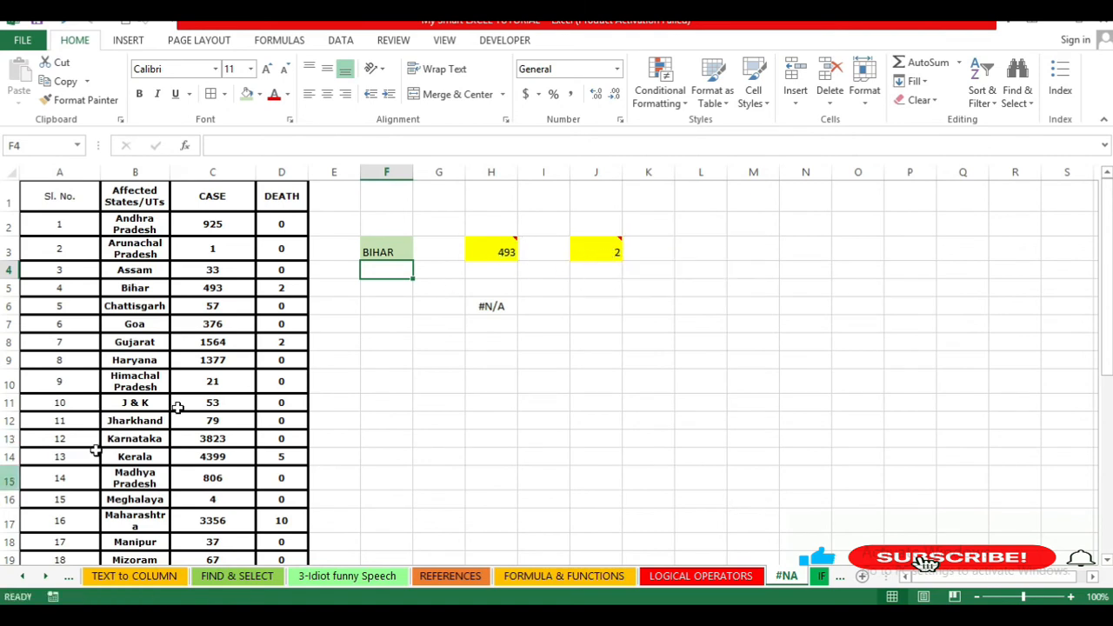
Replace the lookup value in F3 with GOA
click(393, 252)
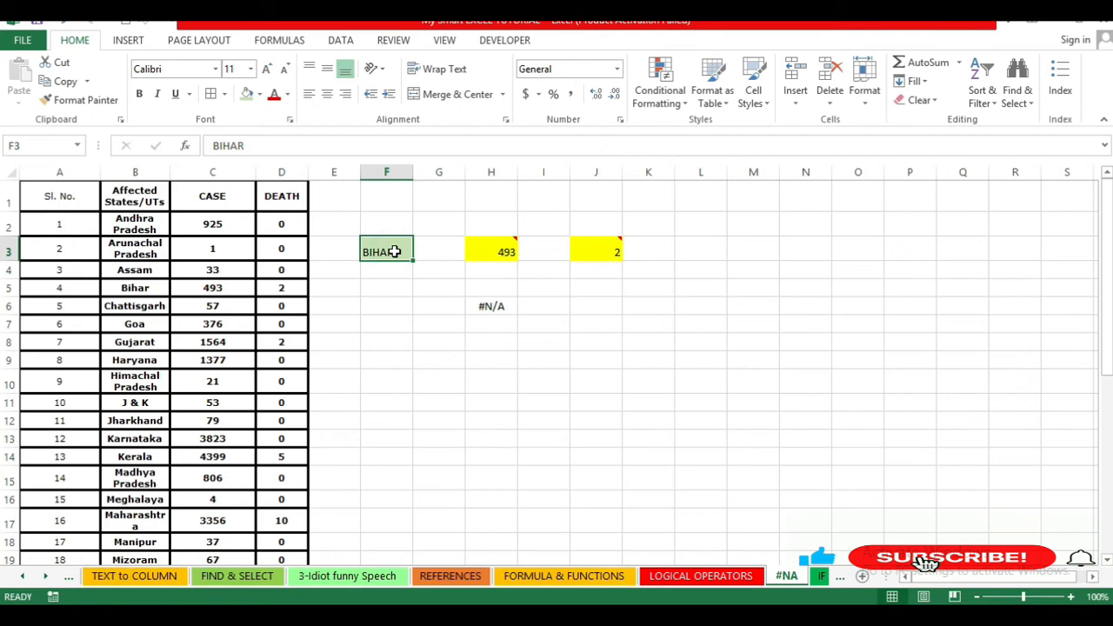
text(G)
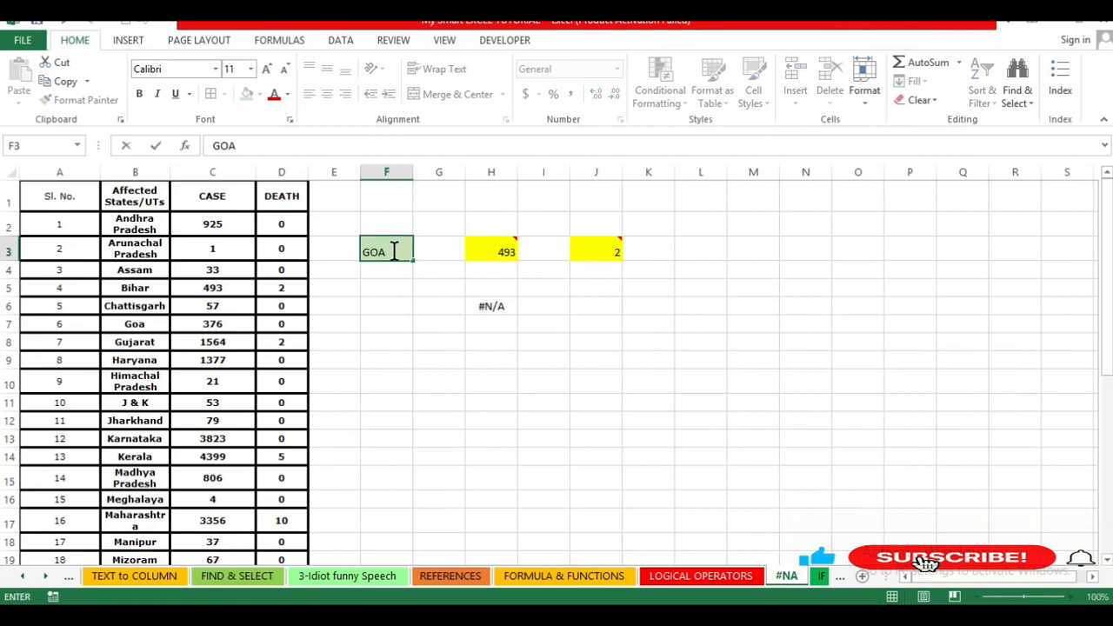
text(OA)
key(Return)
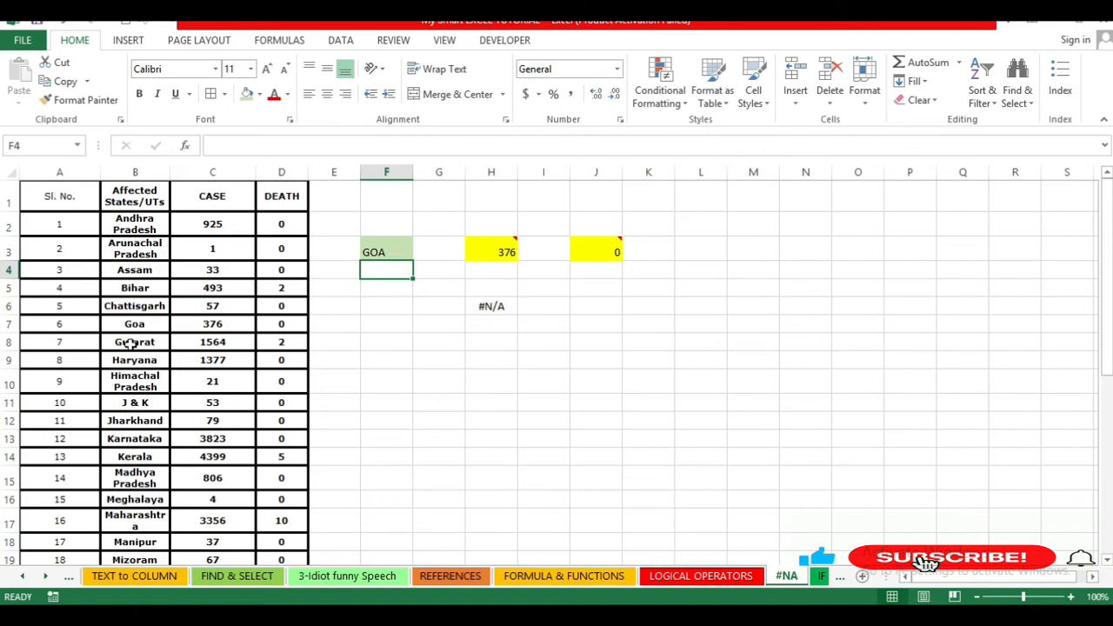
Delete the entire Goa row, row 7, from the table and select the lookup cell F3
click(8, 324)
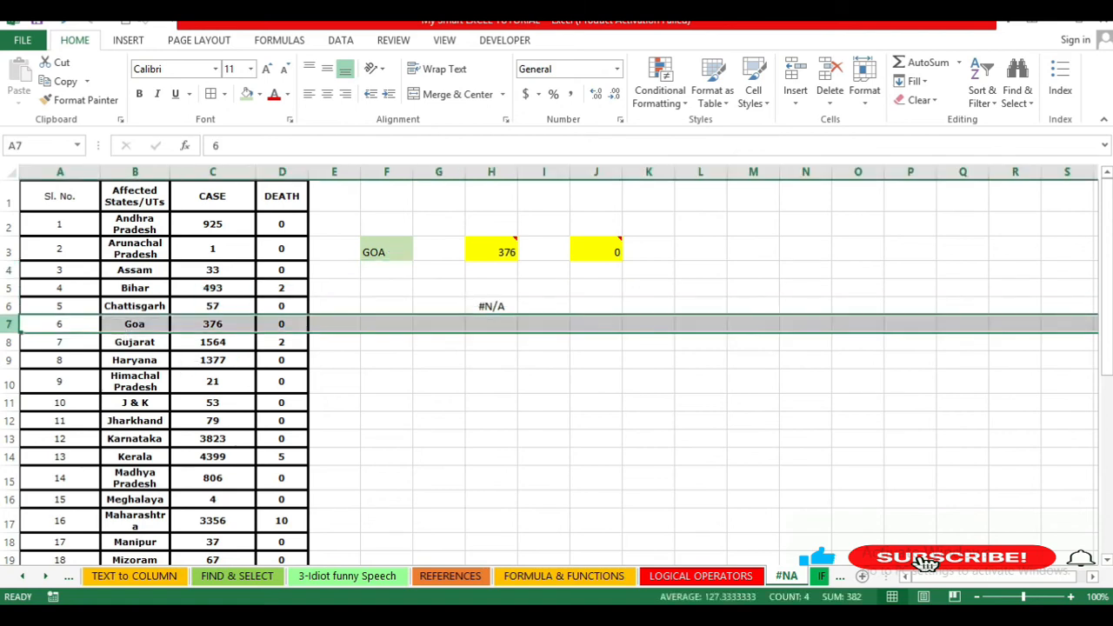
right_click(8, 324)
click(42, 456)
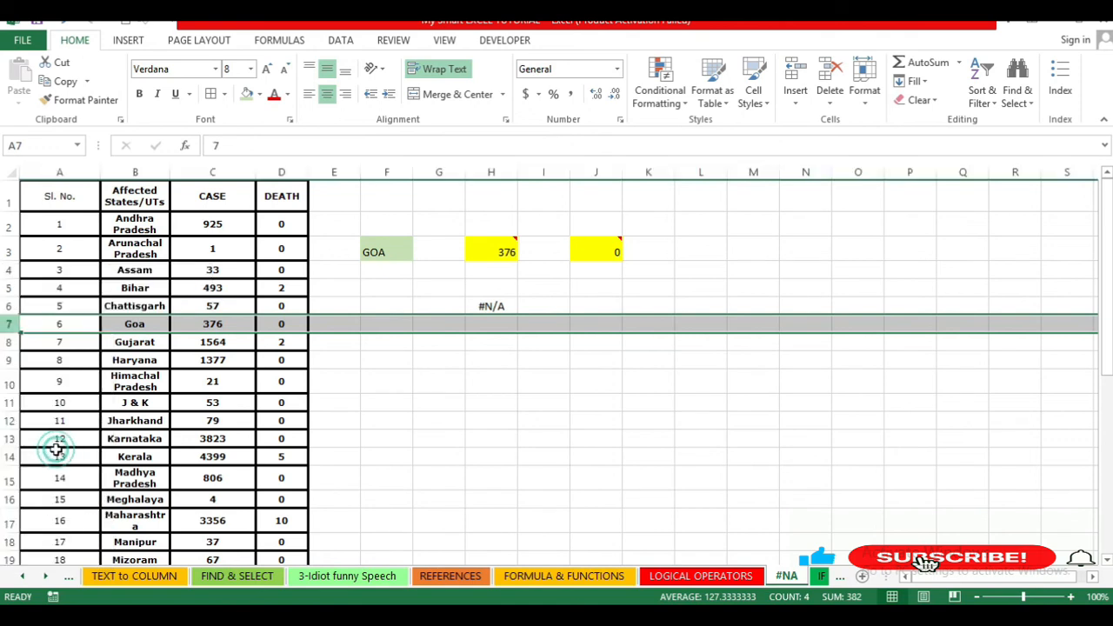
click(386, 383)
click(386, 250)
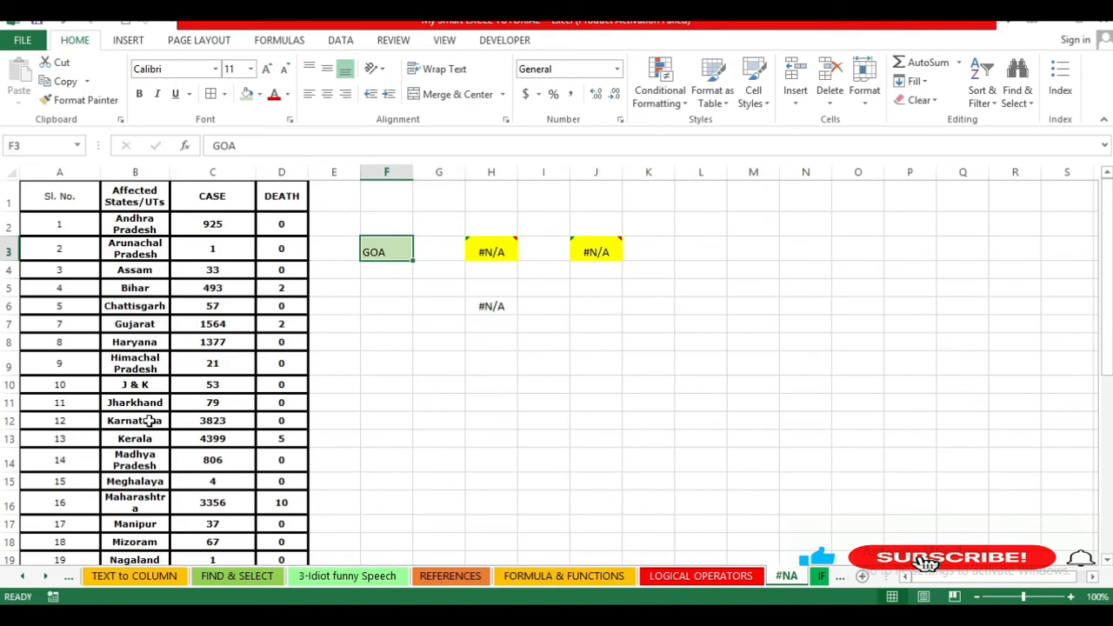
Check the table for Goa, undo the row deletion and select the Goa cell B7
mouse_move(502, 259)
scroll(125, 480, down, 8)
scroll(125, 480, up, 8)
key(ctrl+z)
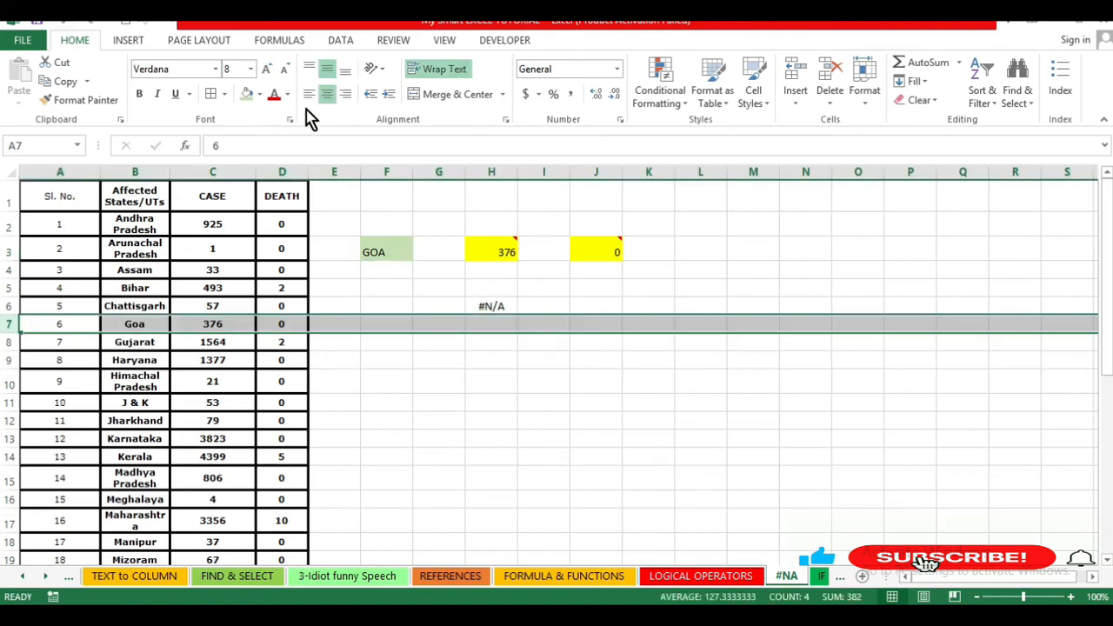
click(139, 323)
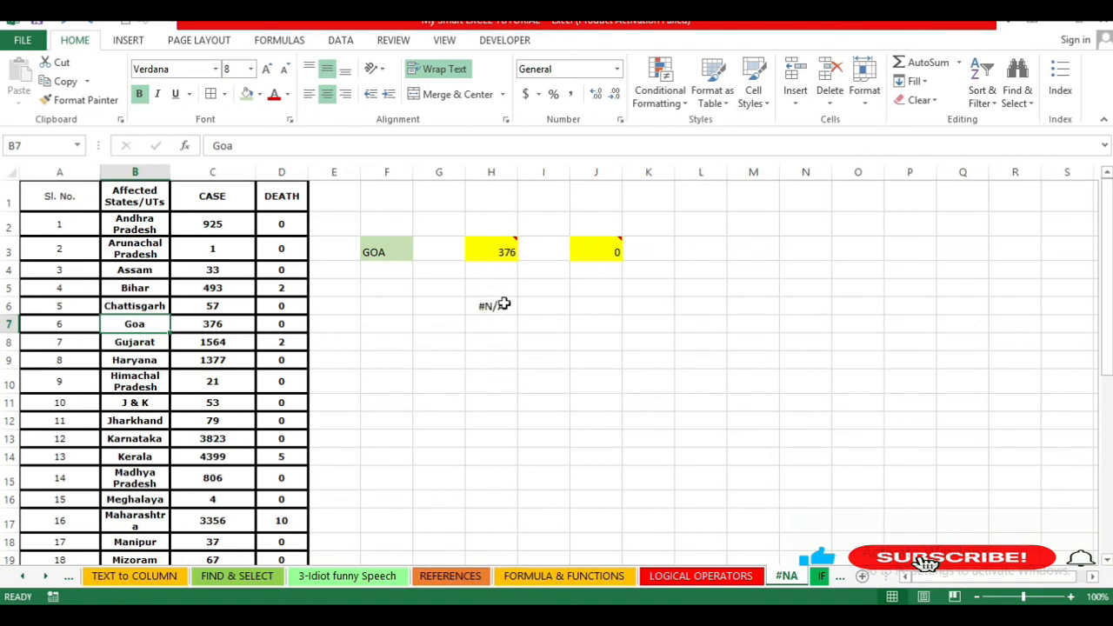
Enter =IFERROR(H6,"") in cell J6 and reselect the cell to show its formula
click(583, 310)
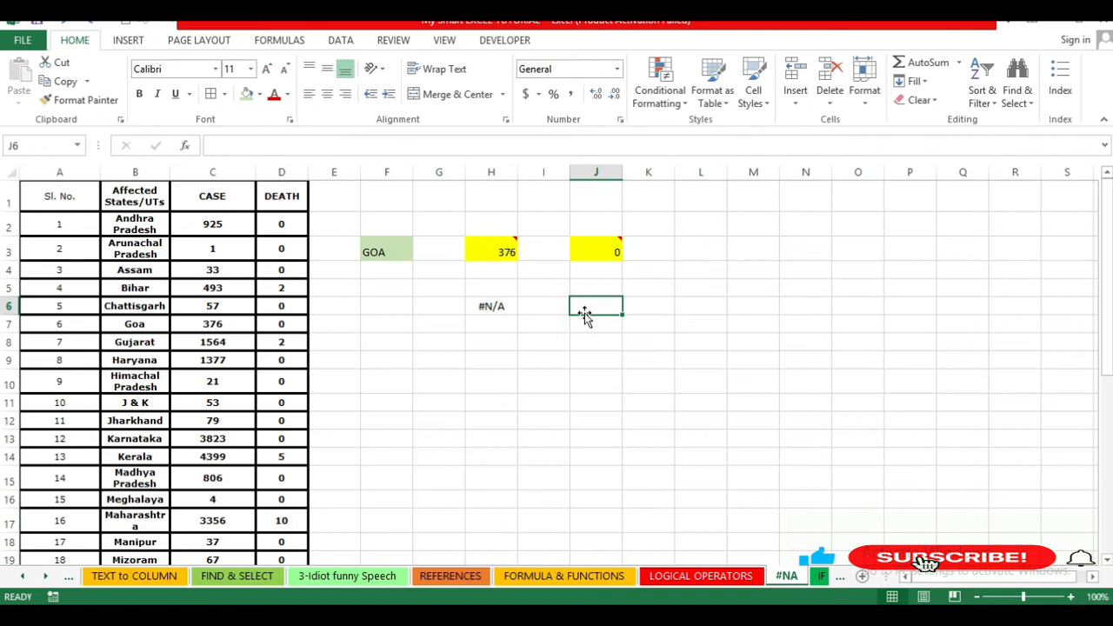
text(=IFERROR()
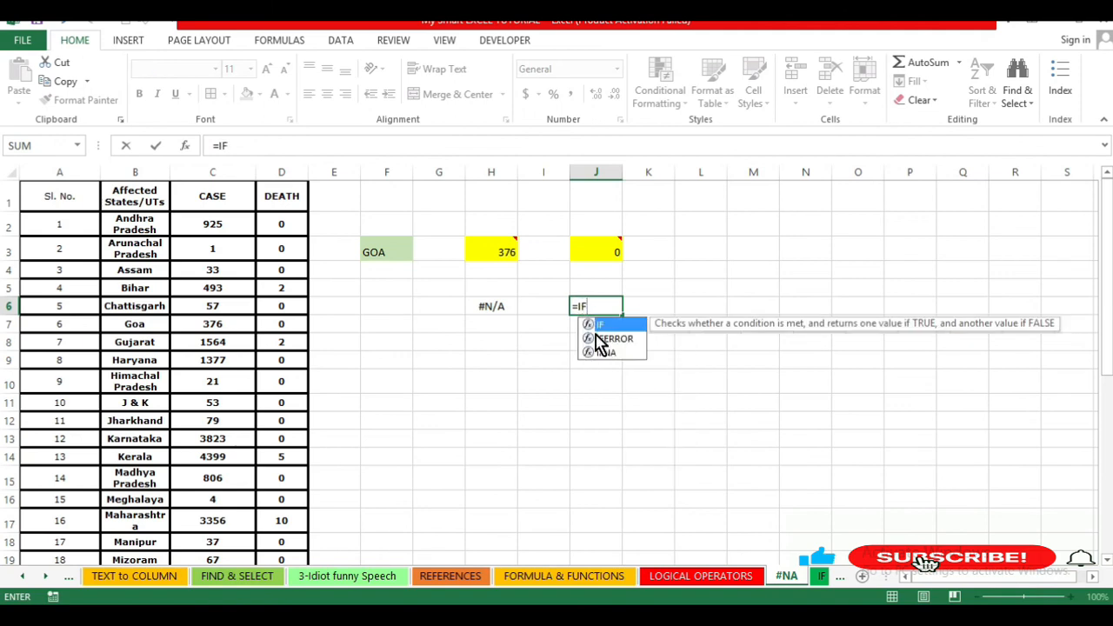
double_click(609, 338)
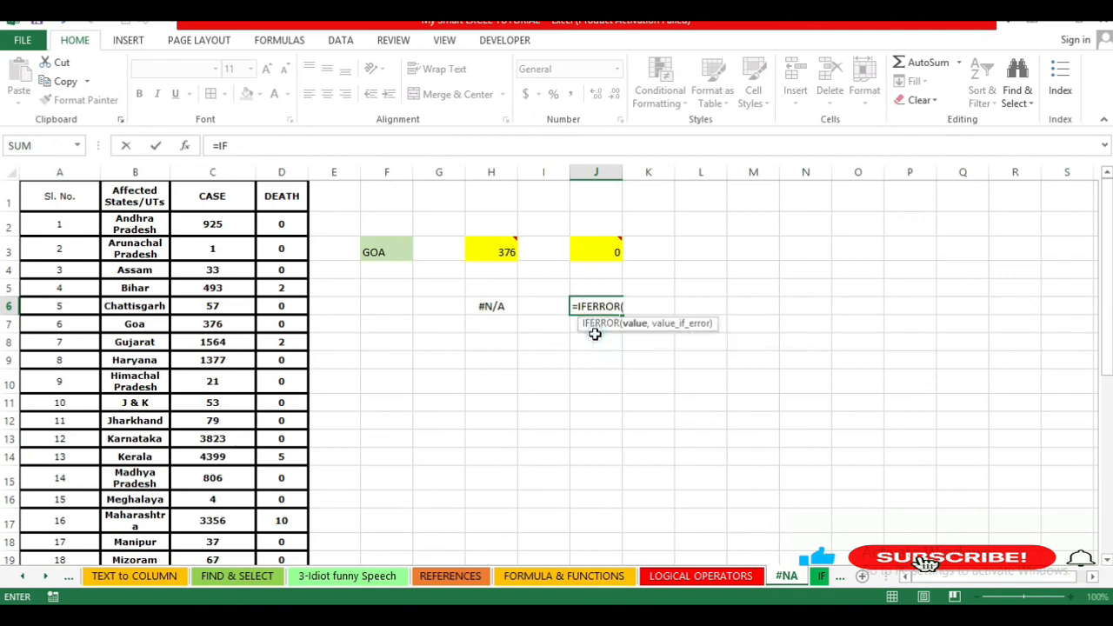
click(492, 306)
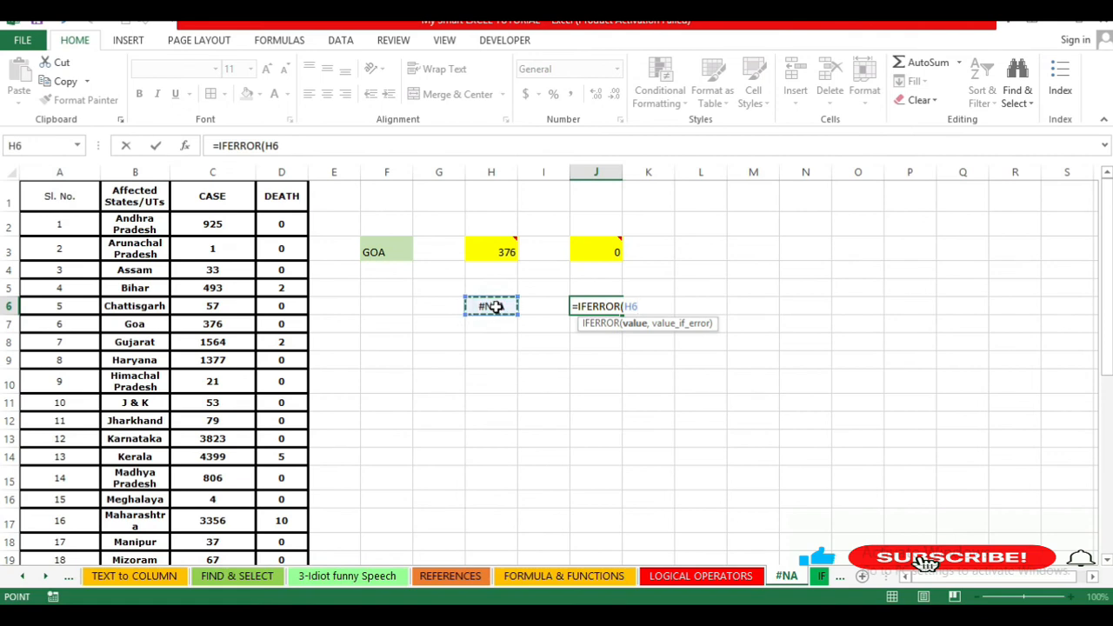
text(,)
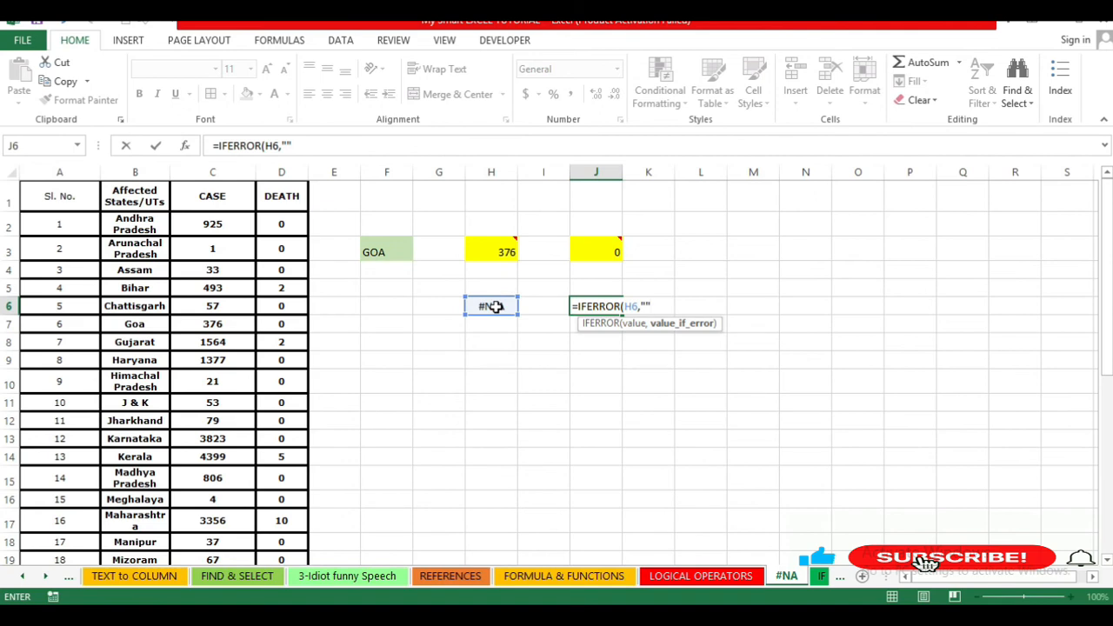
text(""))
key(Return)
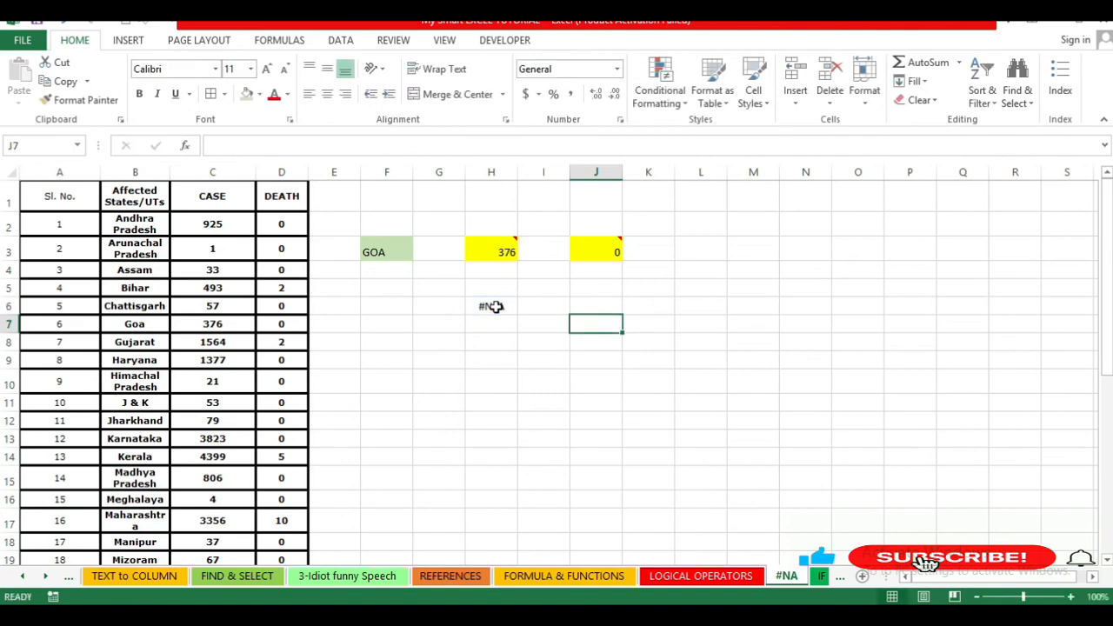
click(589, 306)
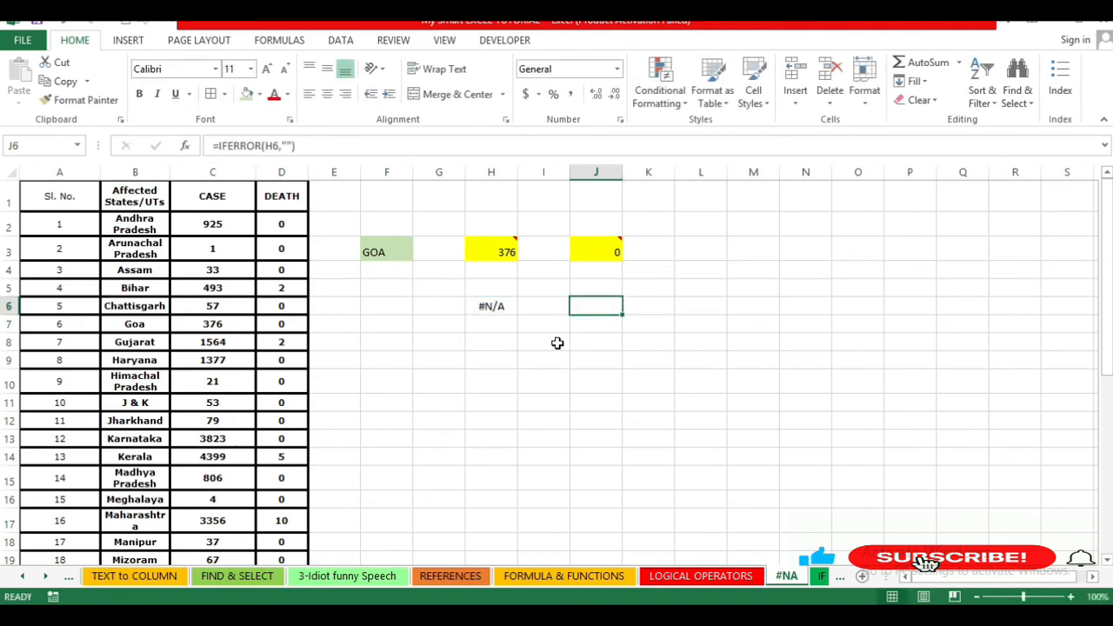